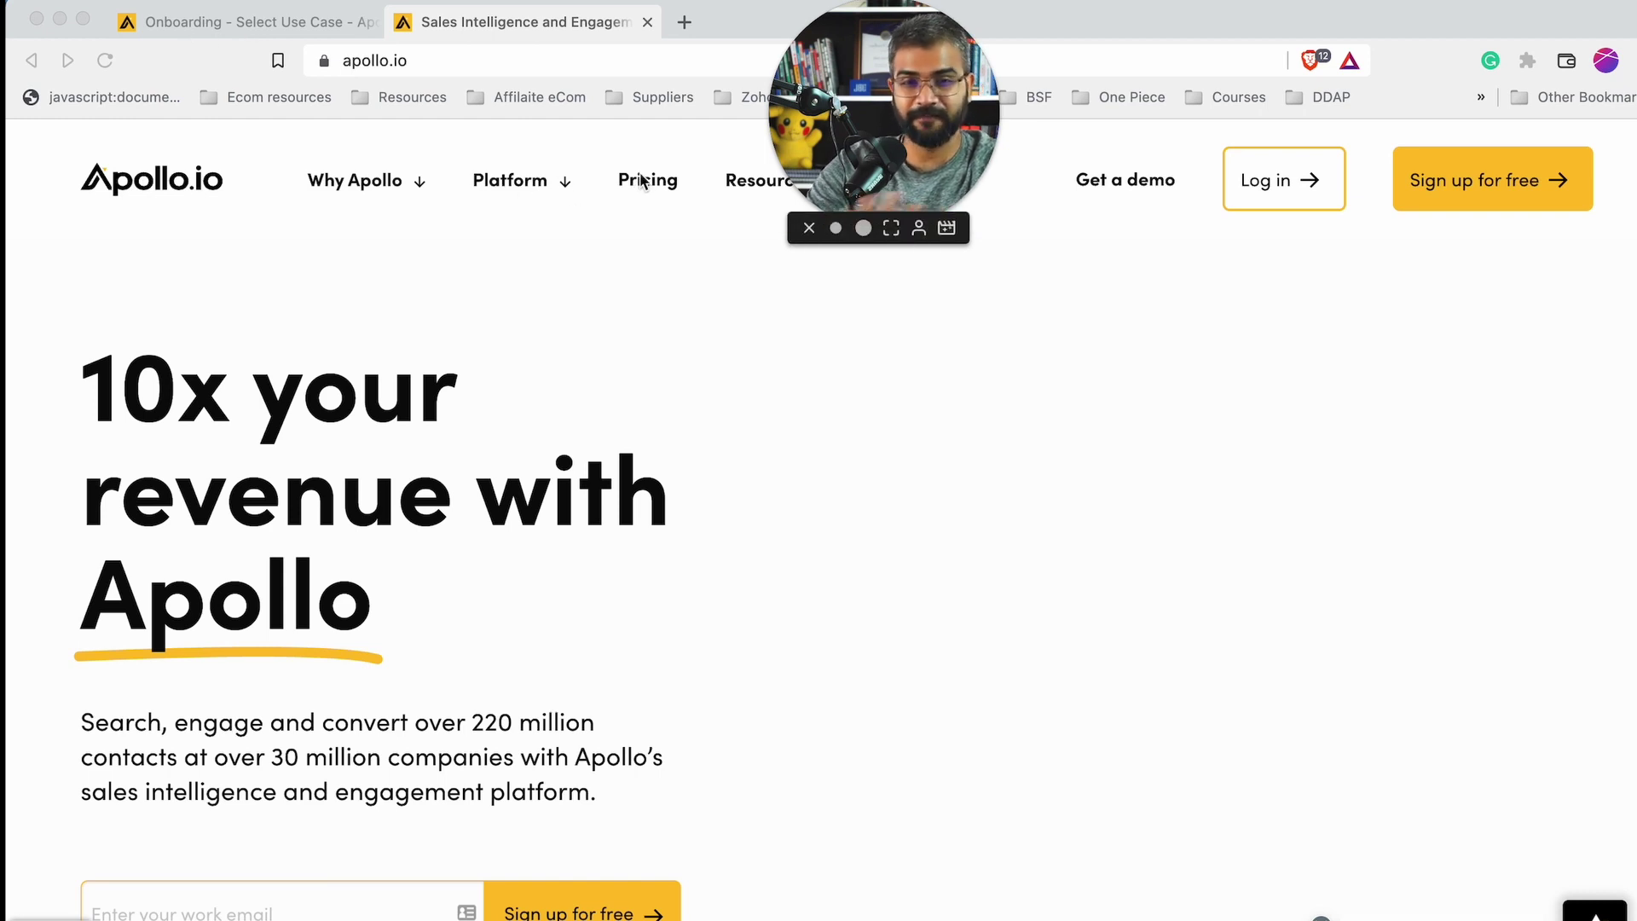
Open Apollo's pricing page and show the plan prices for annual billing
{"action": "left_click", "coordinate": [653, 185]}
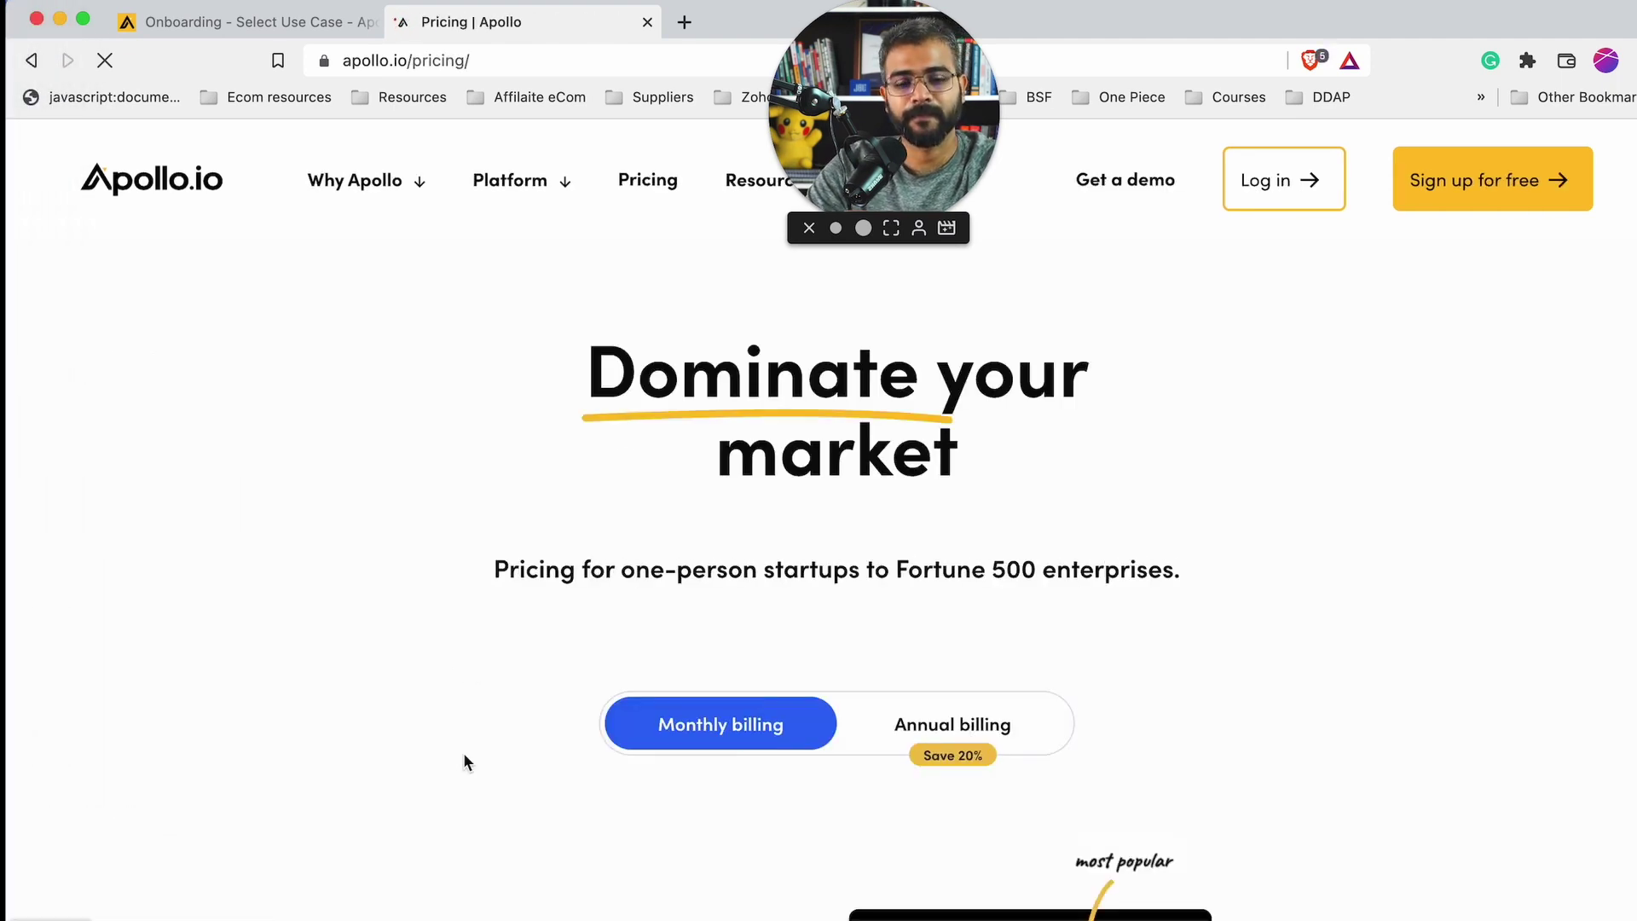
{"action": "scroll", "coordinate": [463, 752], "scroll_direction": "down", "scroll_amount": 3}
{"action": "scroll", "coordinate": [699, 421], "scroll_direction": "down", "scroll_amount": 5}
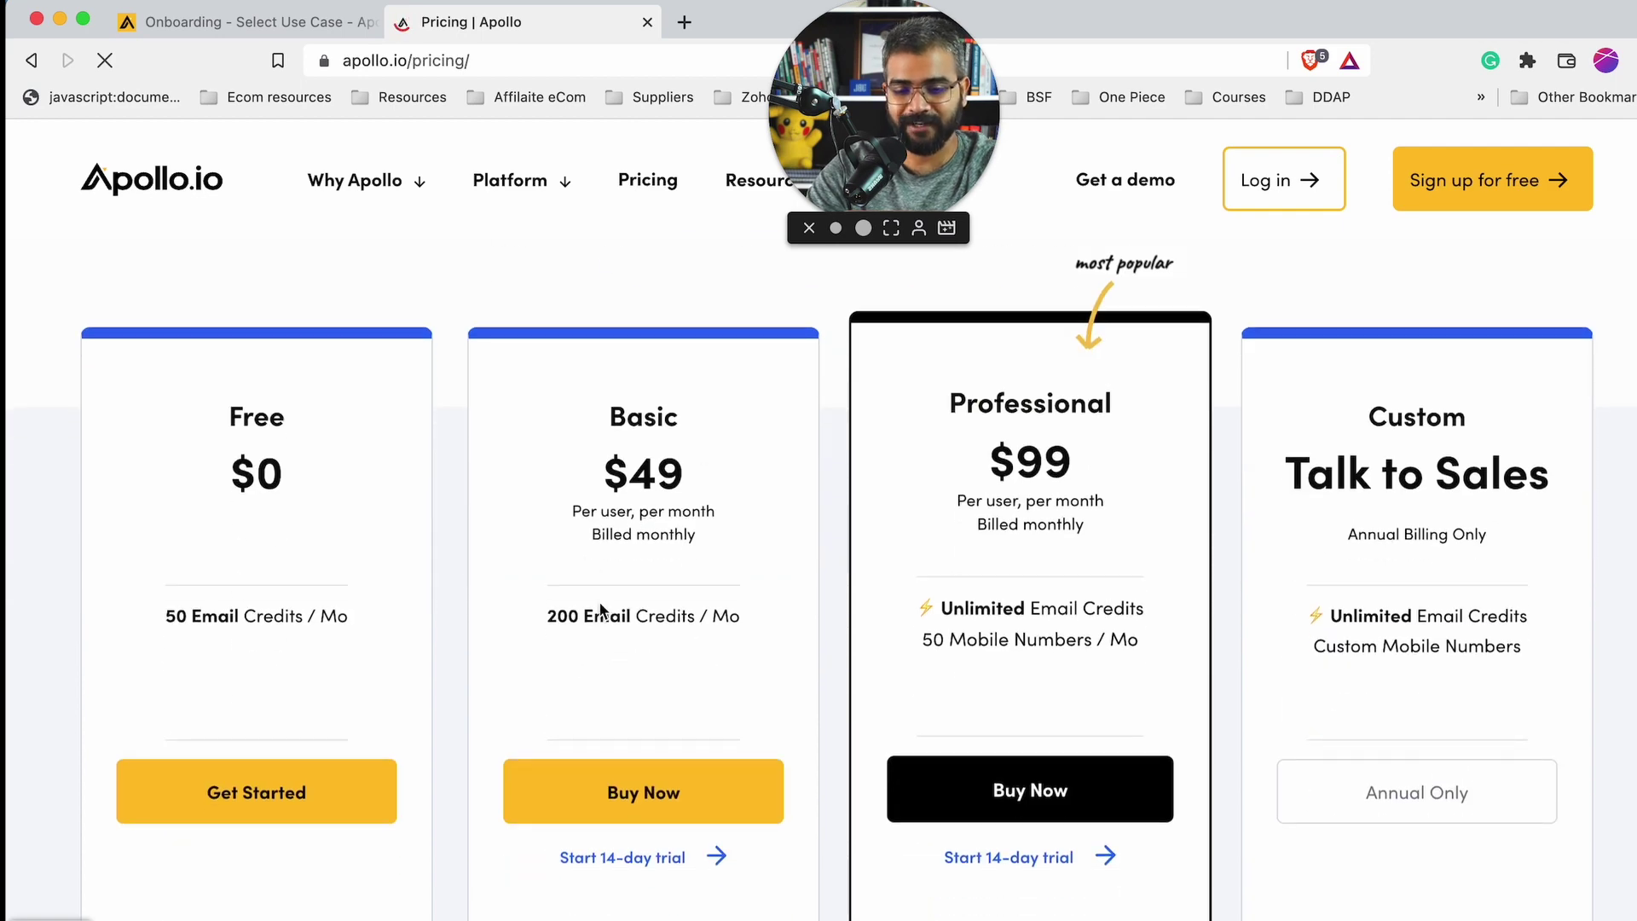
{"action": "scroll", "coordinate": [975, 413], "scroll_direction": "up", "scroll_amount": 7}
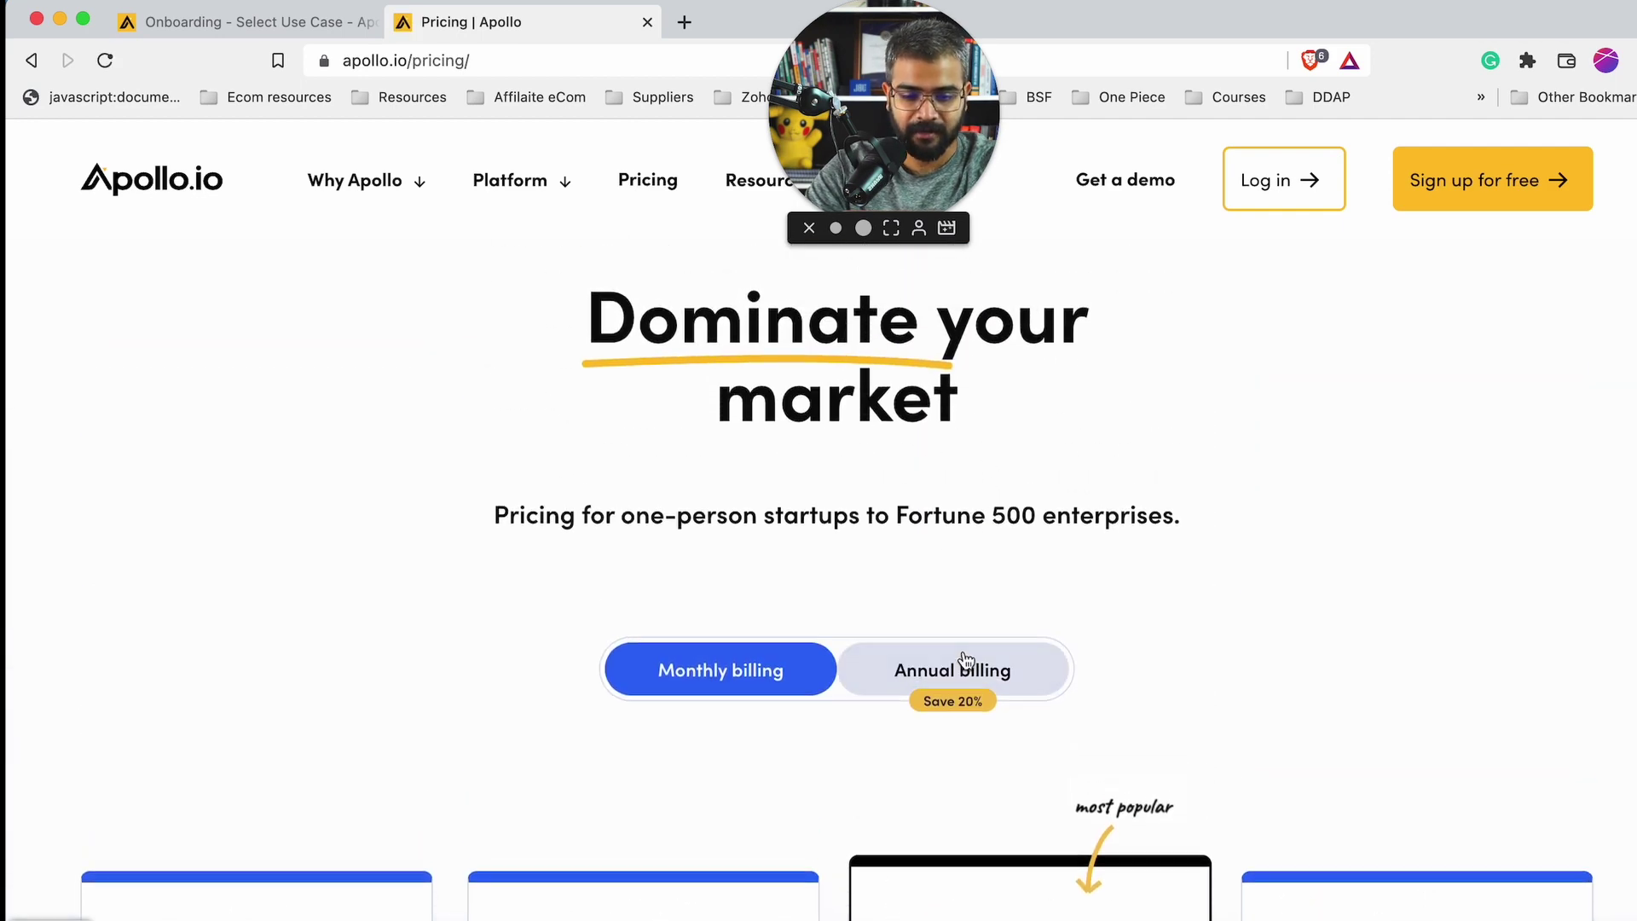
{"action": "left_click", "coordinate": [966, 659]}
{"action": "scroll", "coordinate": [963, 665], "scroll_direction": "down", "scroll_amount": 5}
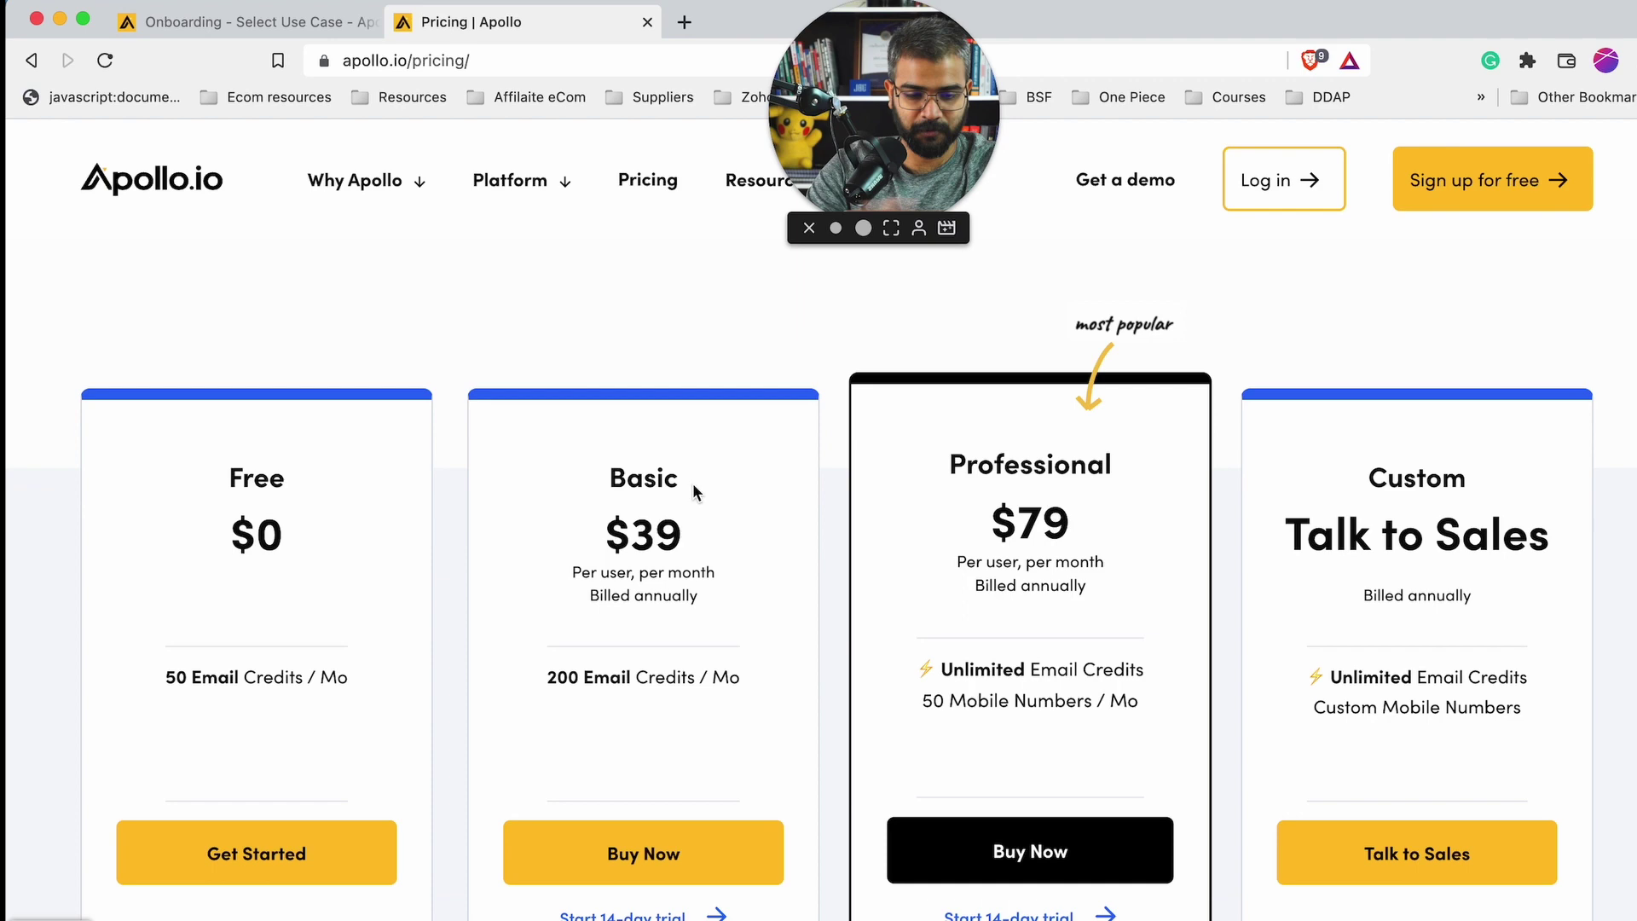
{"action": "scroll", "coordinate": [674, 590], "scroll_direction": "down", "scroll_amount": 3}
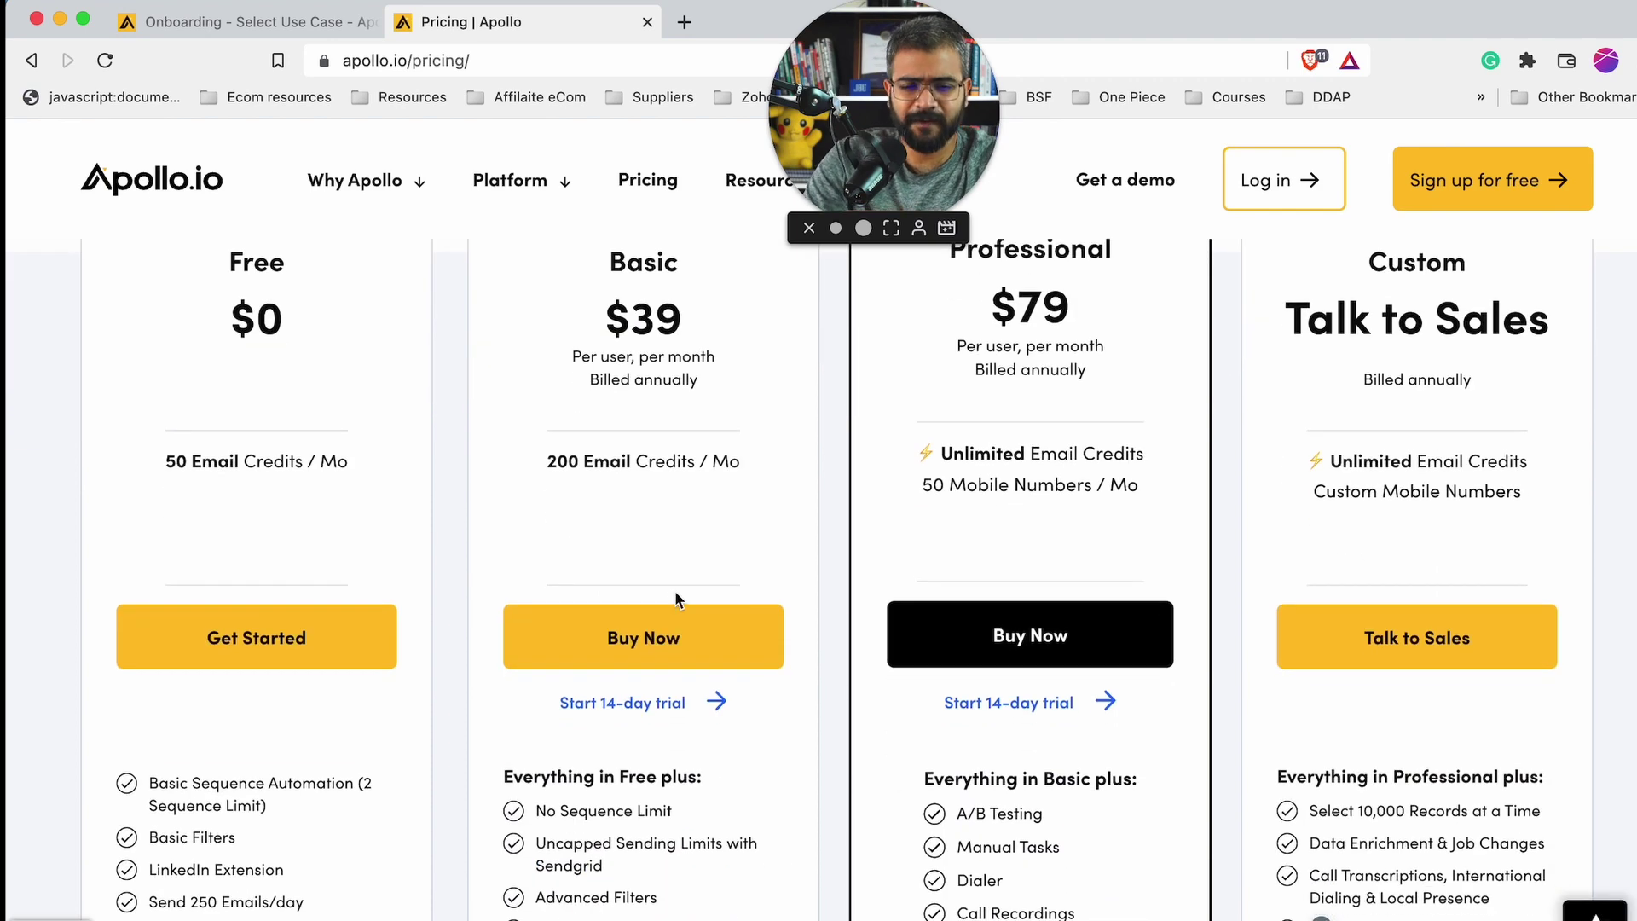
Calculate 39*12 in a new Google tab, giving 468 as the yearly Basic cost
{"action": "left_click", "coordinate": [684, 23]}
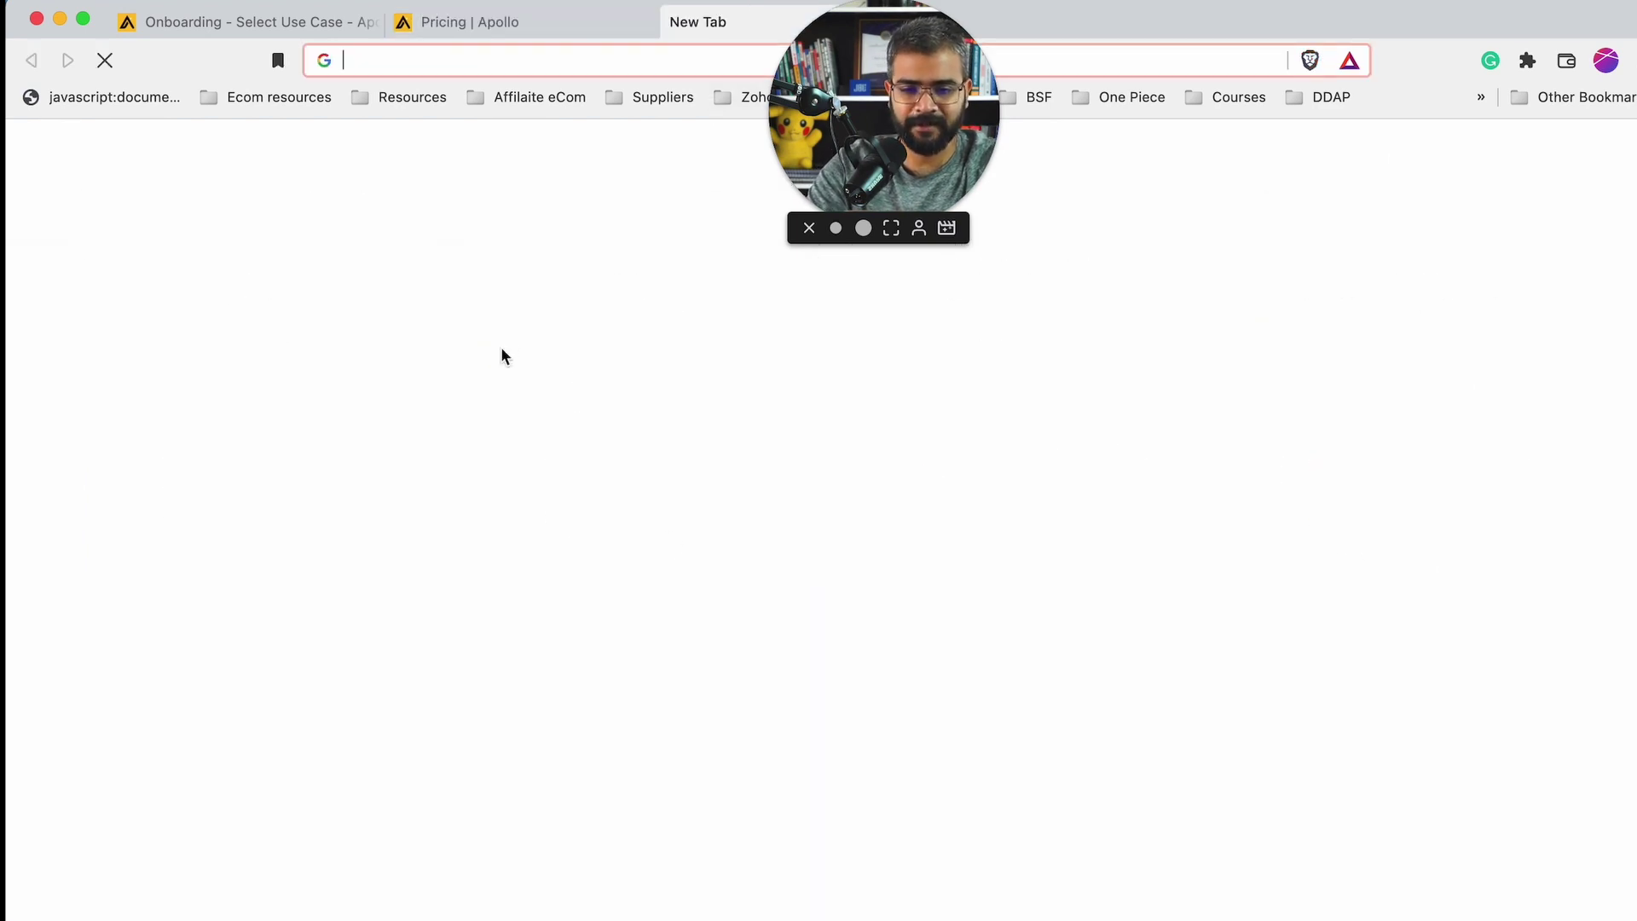
{"action": "type", "text": "39*12"}
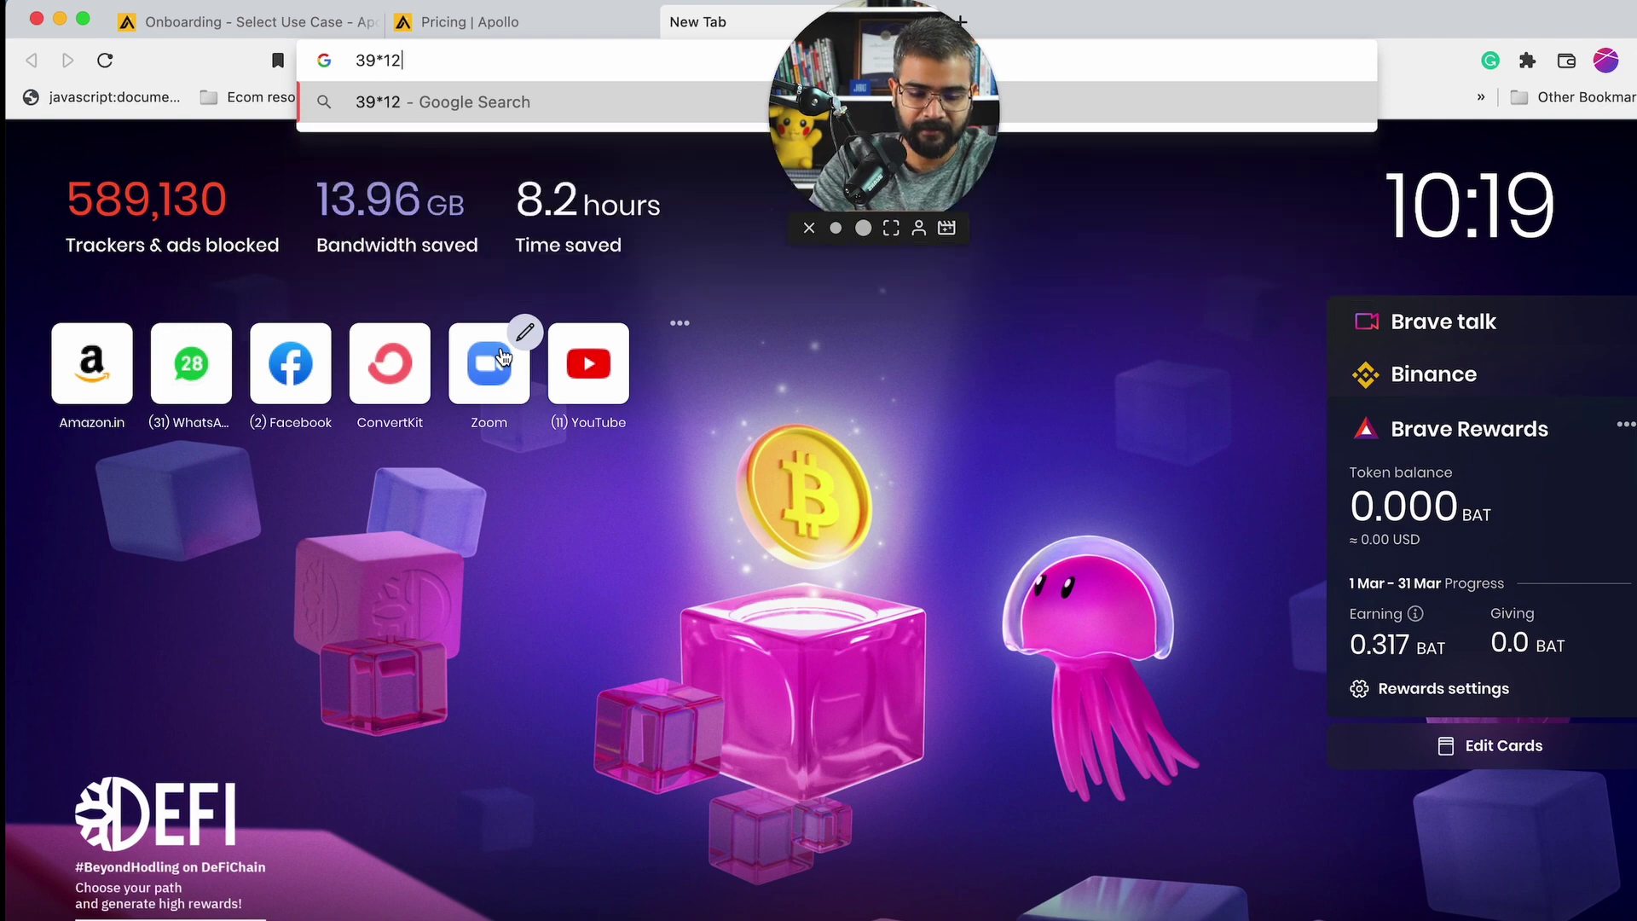
{"action": "key", "text": "Return"}
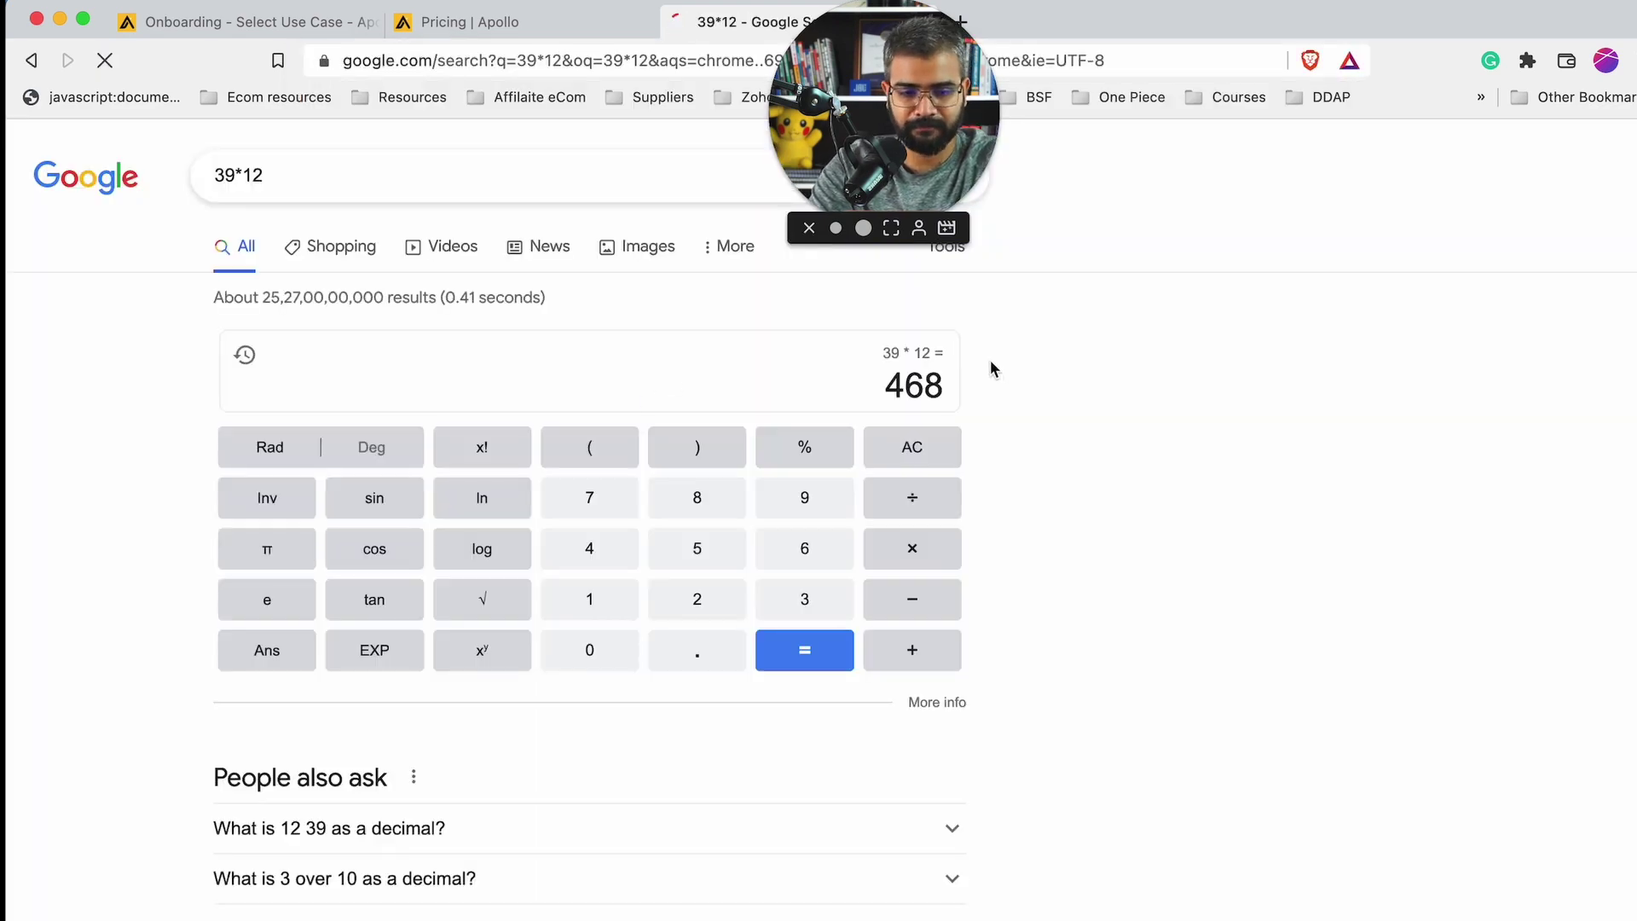
{"action": "left_click_drag", "start_coordinate": [816, 62], "coordinate": [1054, 63]}
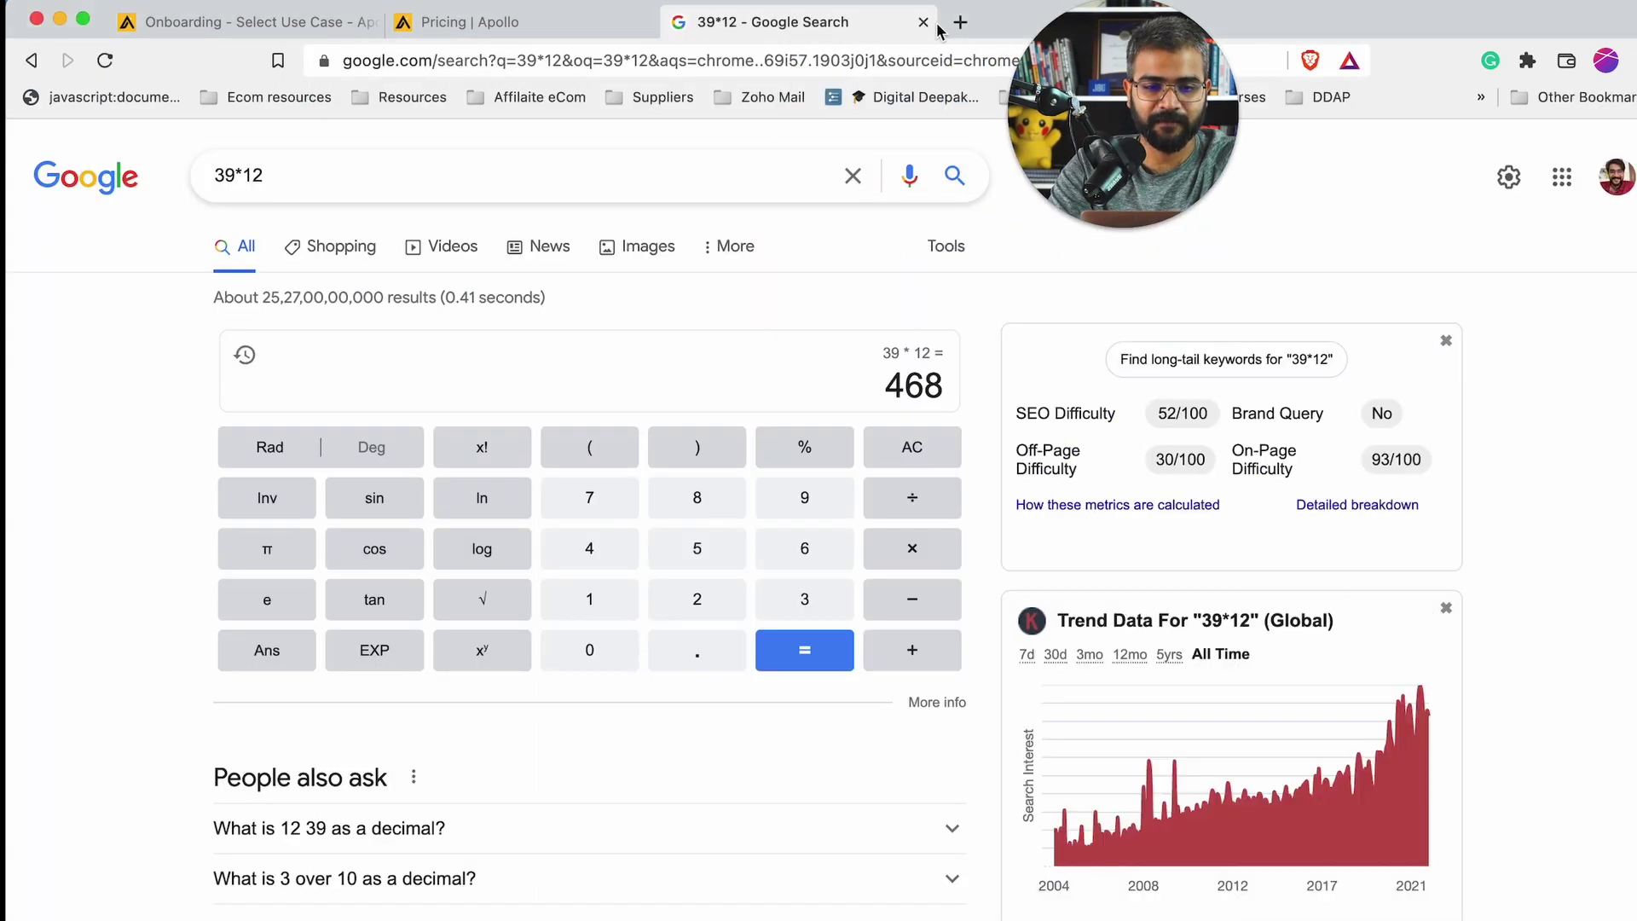
Return to the pricing tab and highlight the Basic plan's 25-record selection limit
{"action": "key", "text": "super+w"}
{"action": "scroll", "coordinate": [669, 536], "scroll_direction": "down", "scroll_amount": 3}
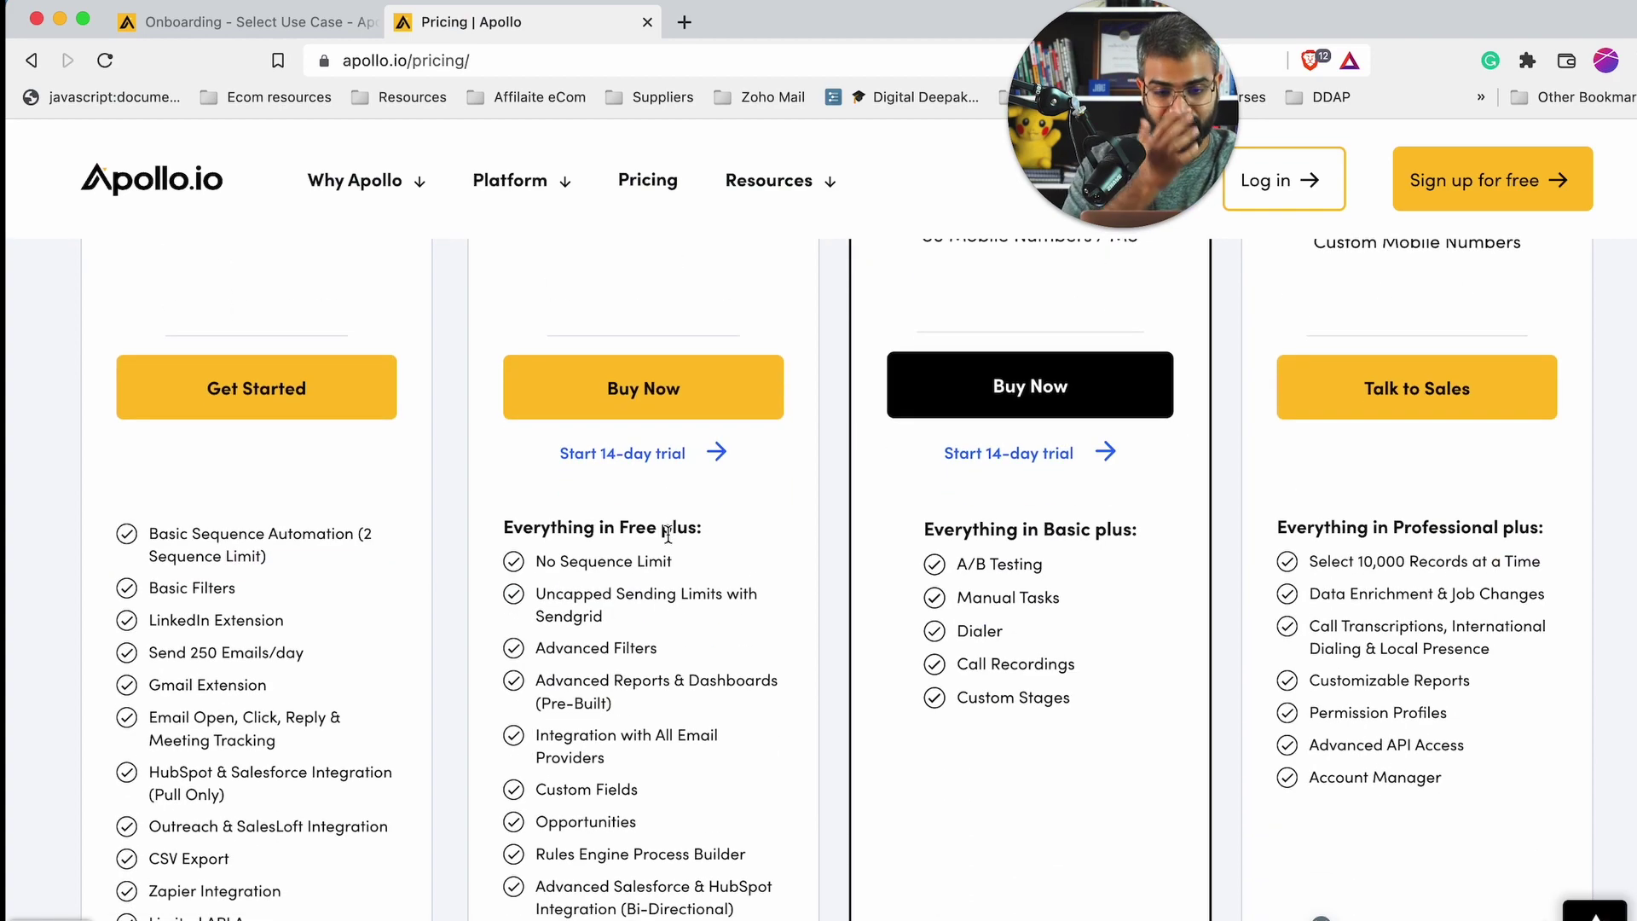
{"action": "scroll", "coordinate": [482, 726], "scroll_direction": "down", "scroll_amount": 6}
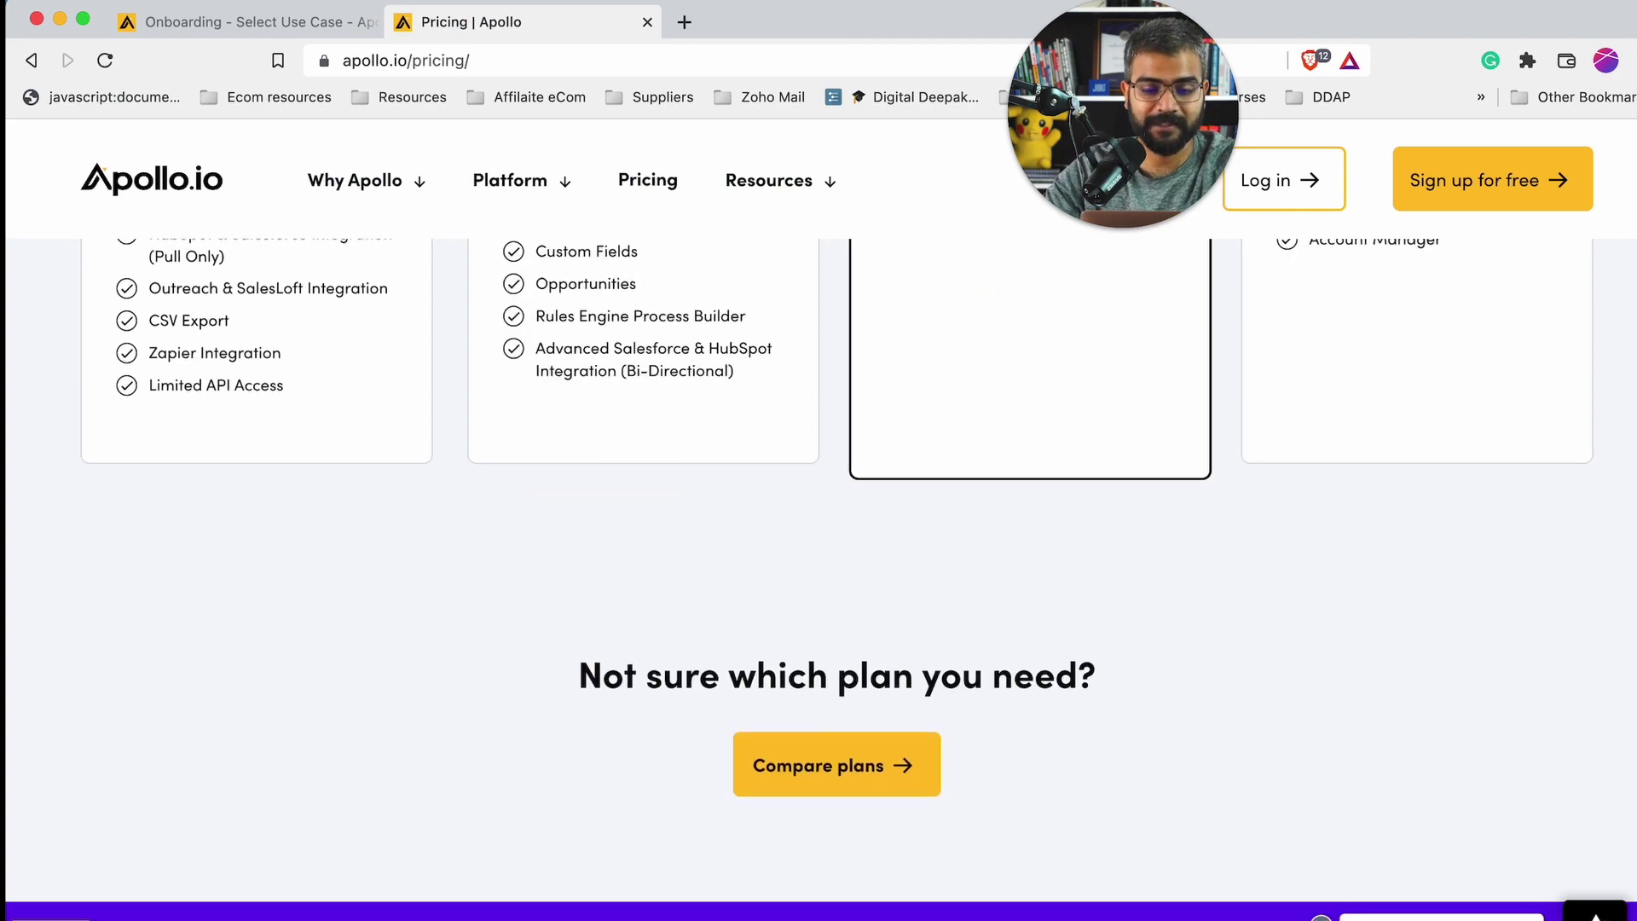
{"action": "scroll", "coordinate": [482, 727], "scroll_direction": "down", "scroll_amount": 15}
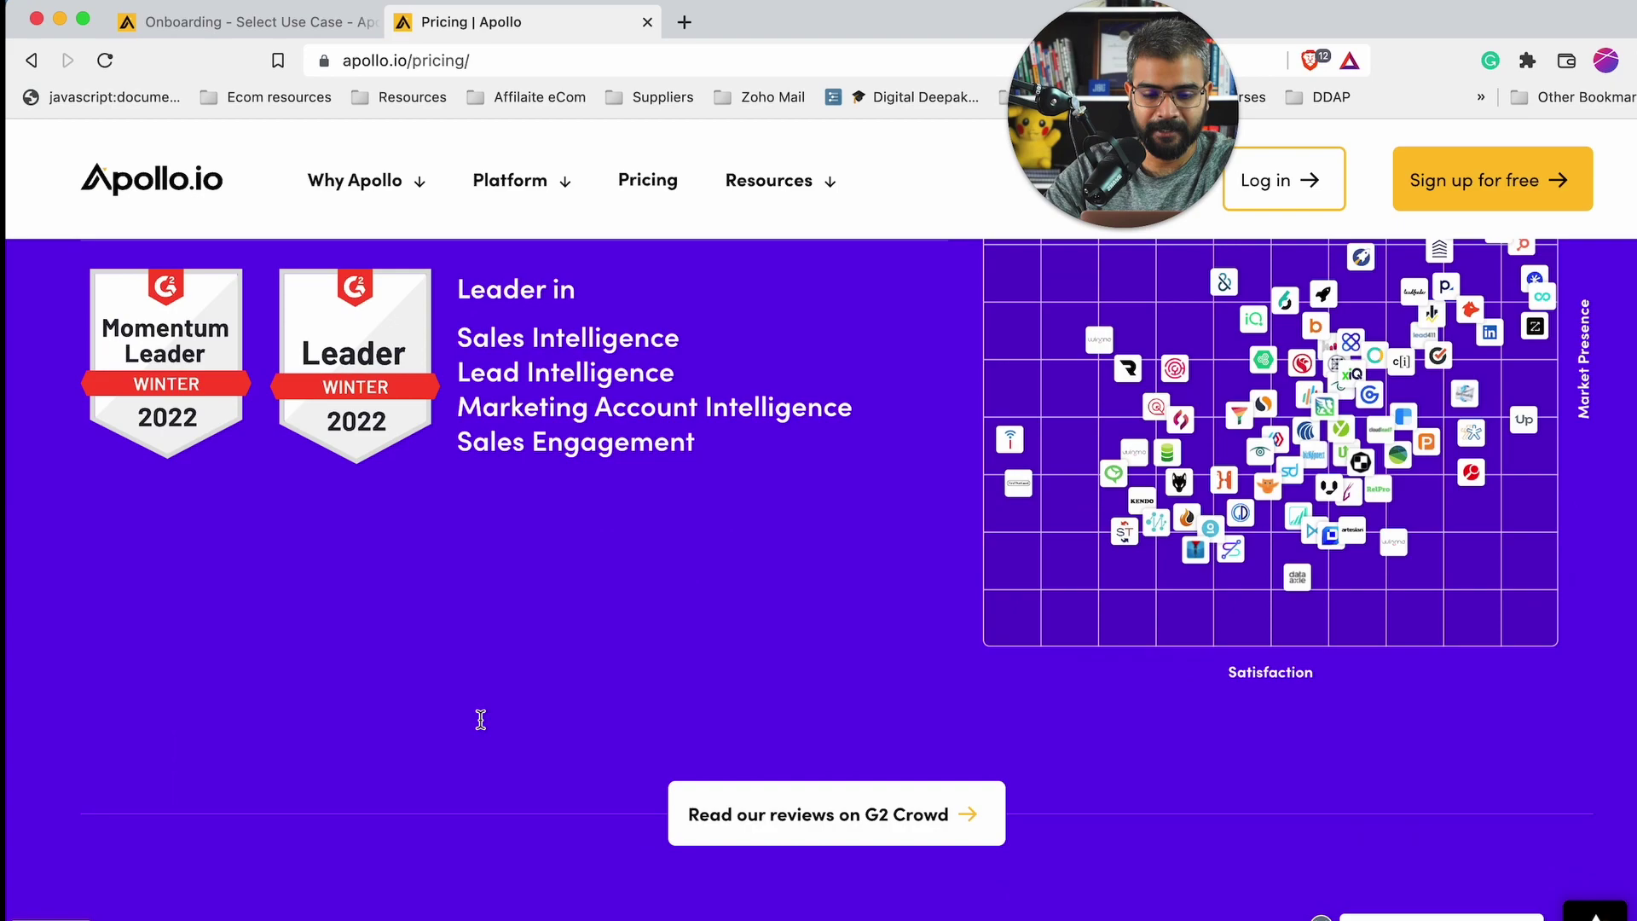
{"action": "scroll", "coordinate": [480, 725], "scroll_direction": "down", "scroll_amount": 7}
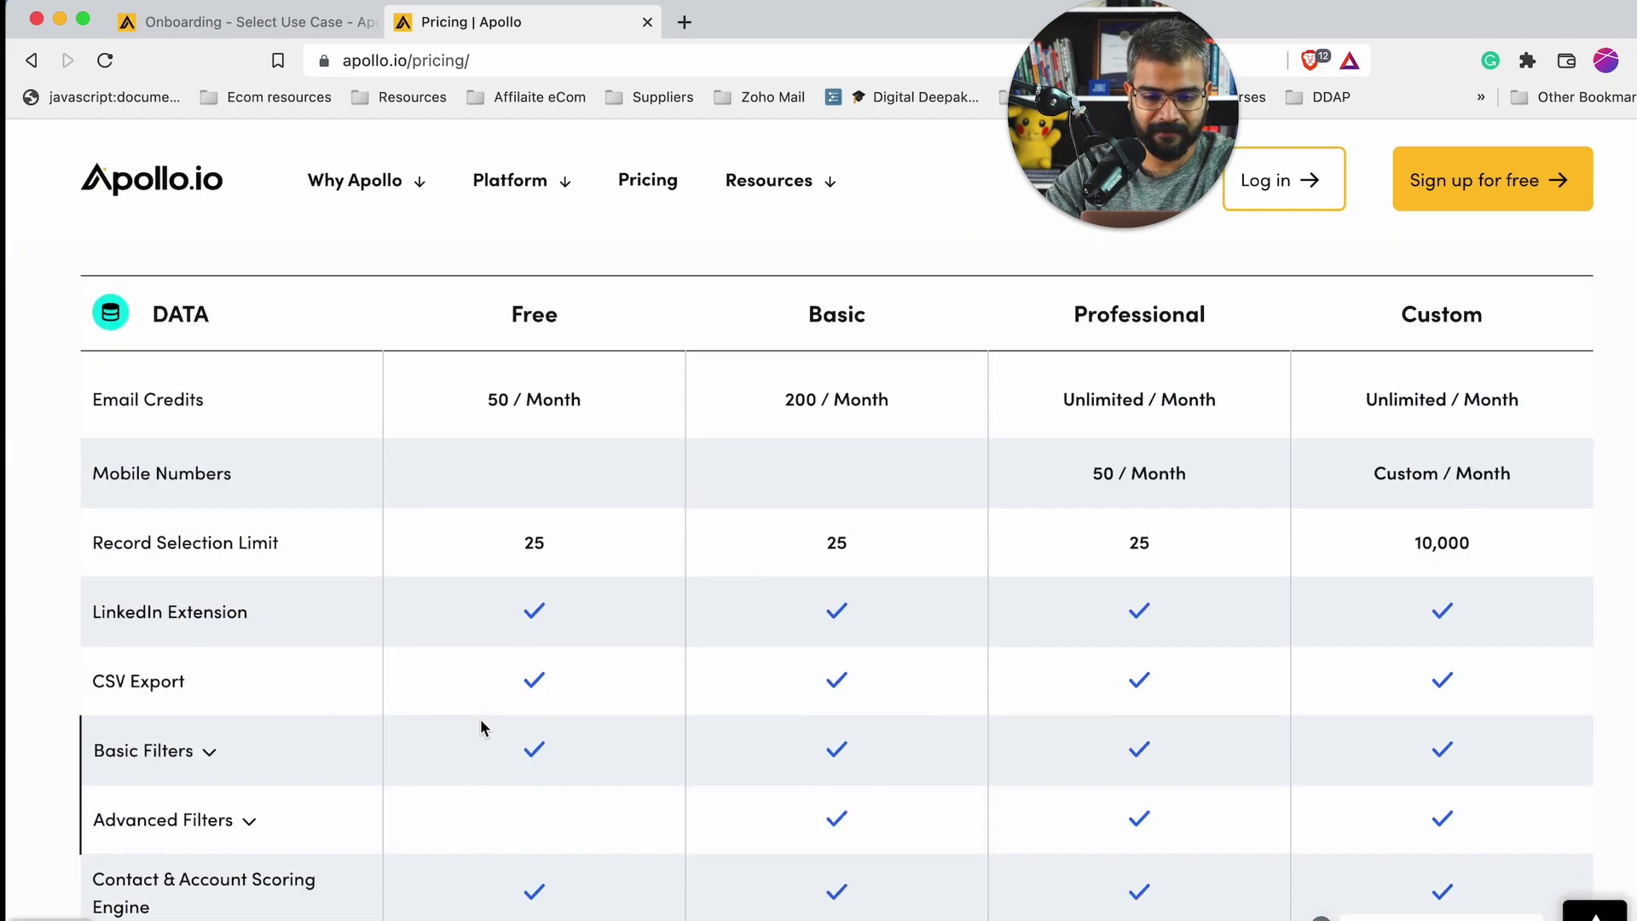
{"action": "scroll", "coordinate": [853, 570], "scroll_direction": "up", "scroll_amount": 20}
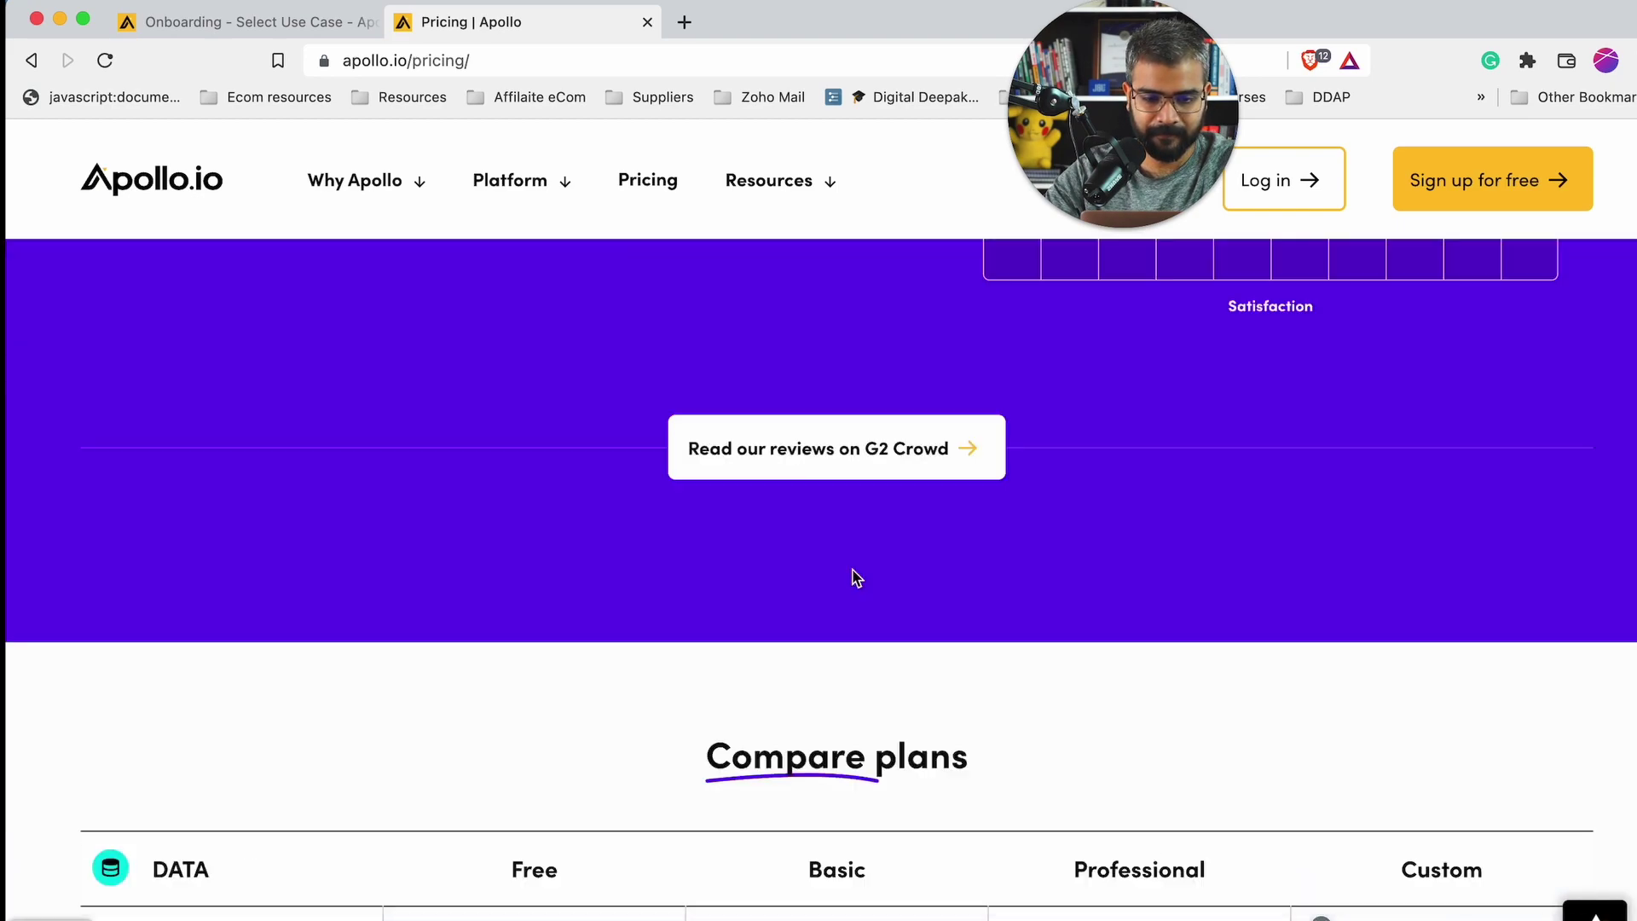
{"action": "scroll", "coordinate": [852, 570], "scroll_direction": "down", "scroll_amount": 20}
{"action": "scroll", "coordinate": [852, 570], "scroll_direction": "down", "scroll_amount": 4}
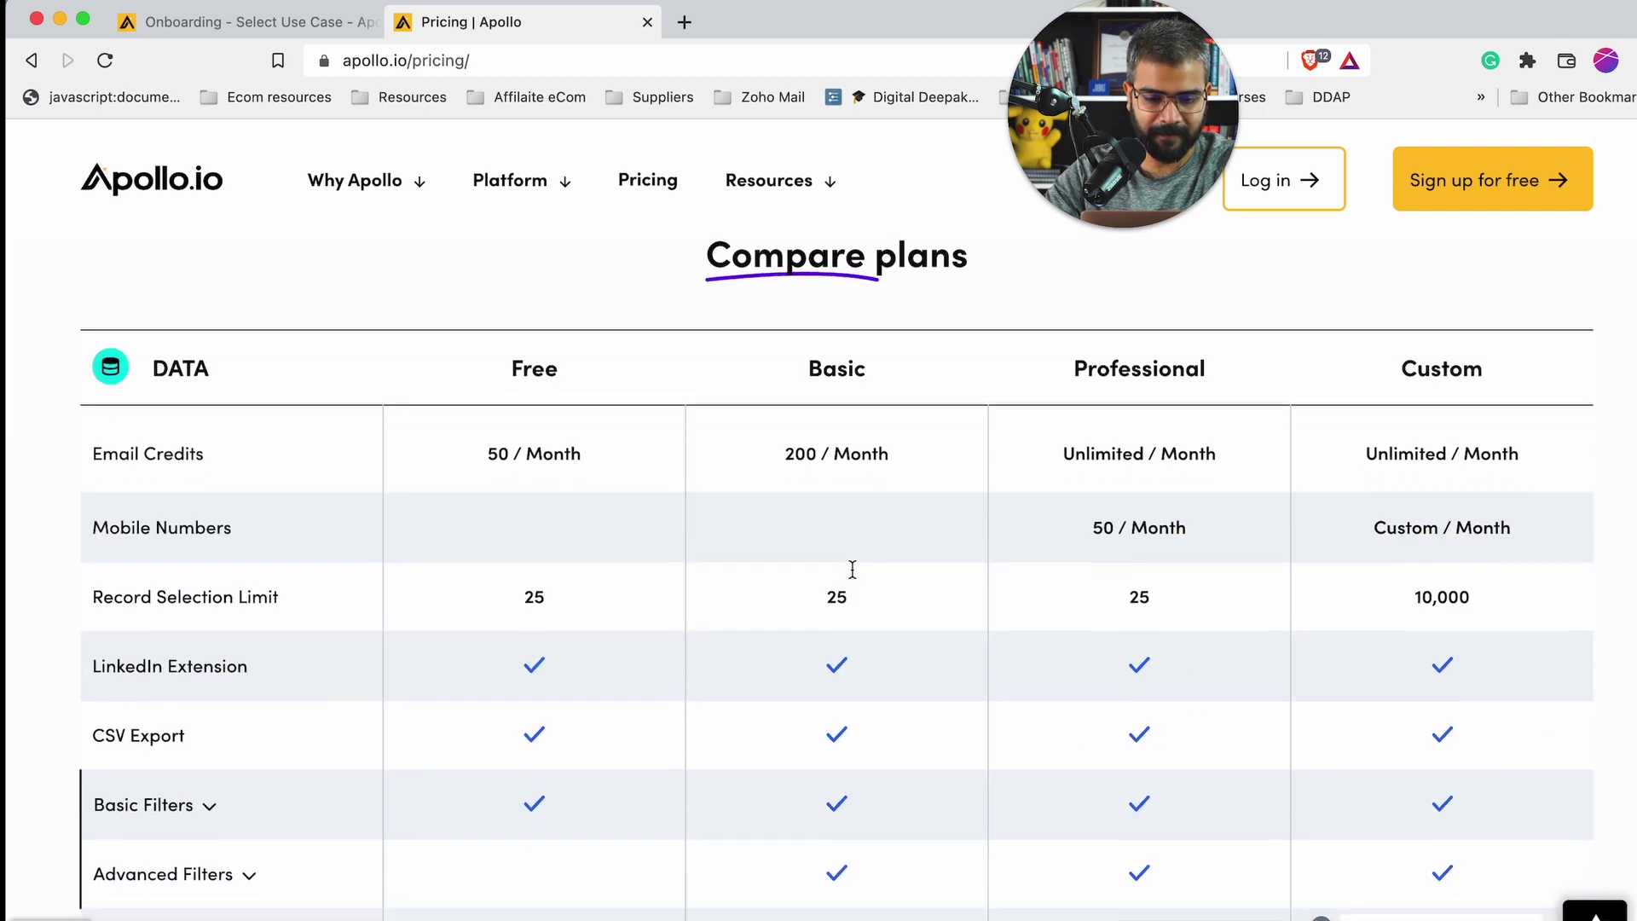
{"action": "left_click_drag", "start_coordinate": [869, 517], "coordinate": [795, 524]}
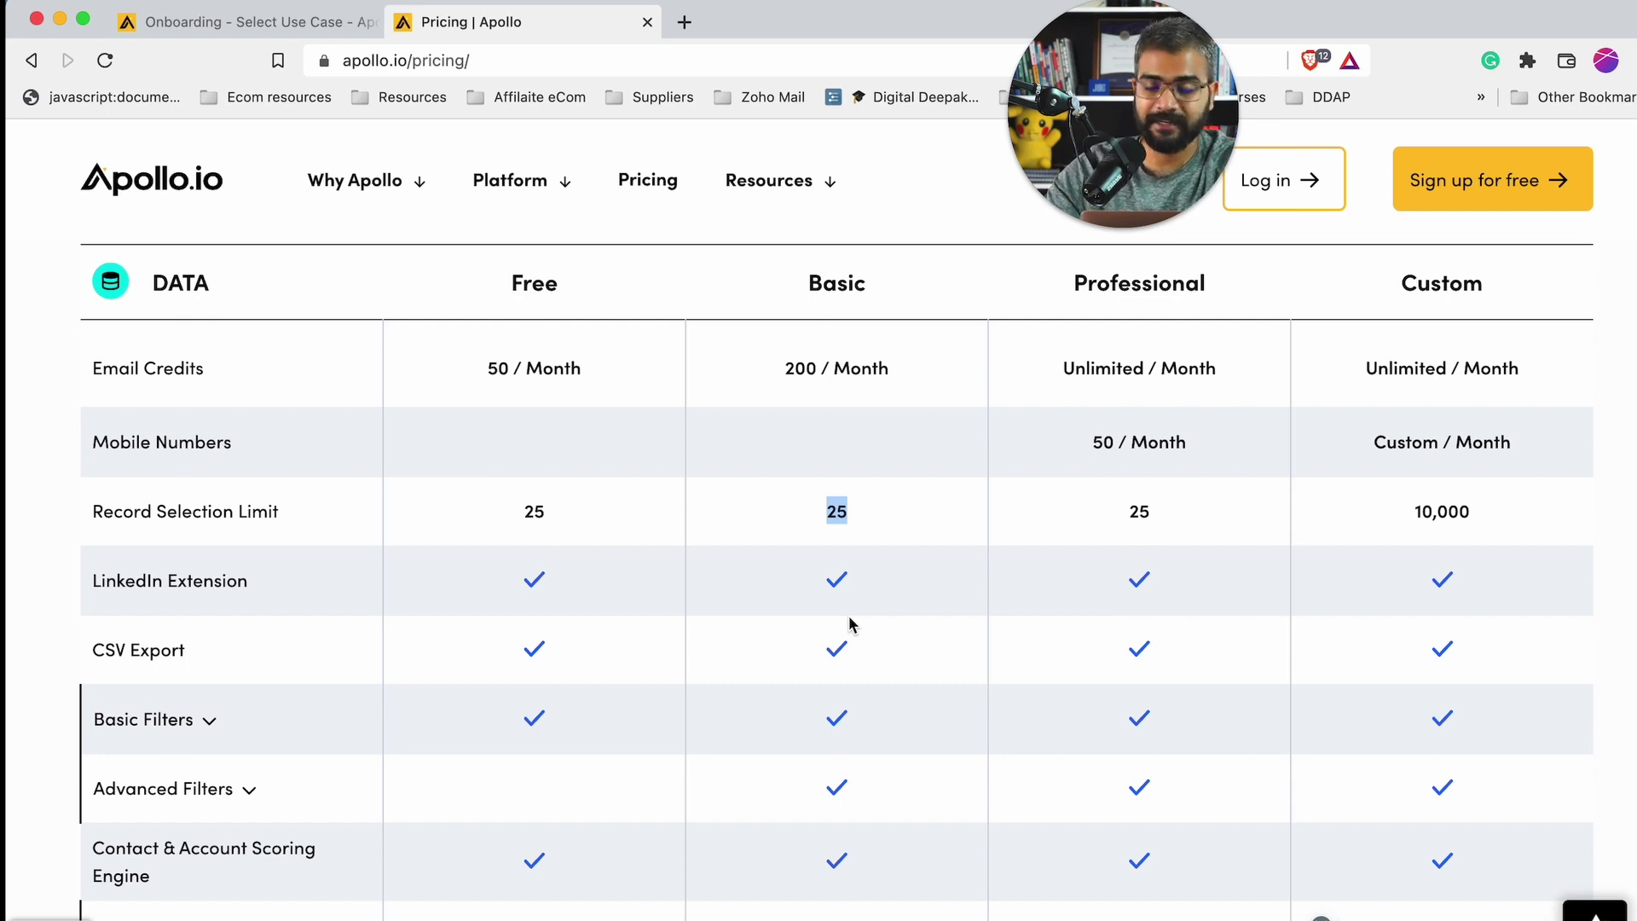
Scroll through the rest of the Compare plans table down to the page footer
{"action": "scroll", "coordinate": [865, 677], "scroll_direction": "down", "scroll_amount": 3}
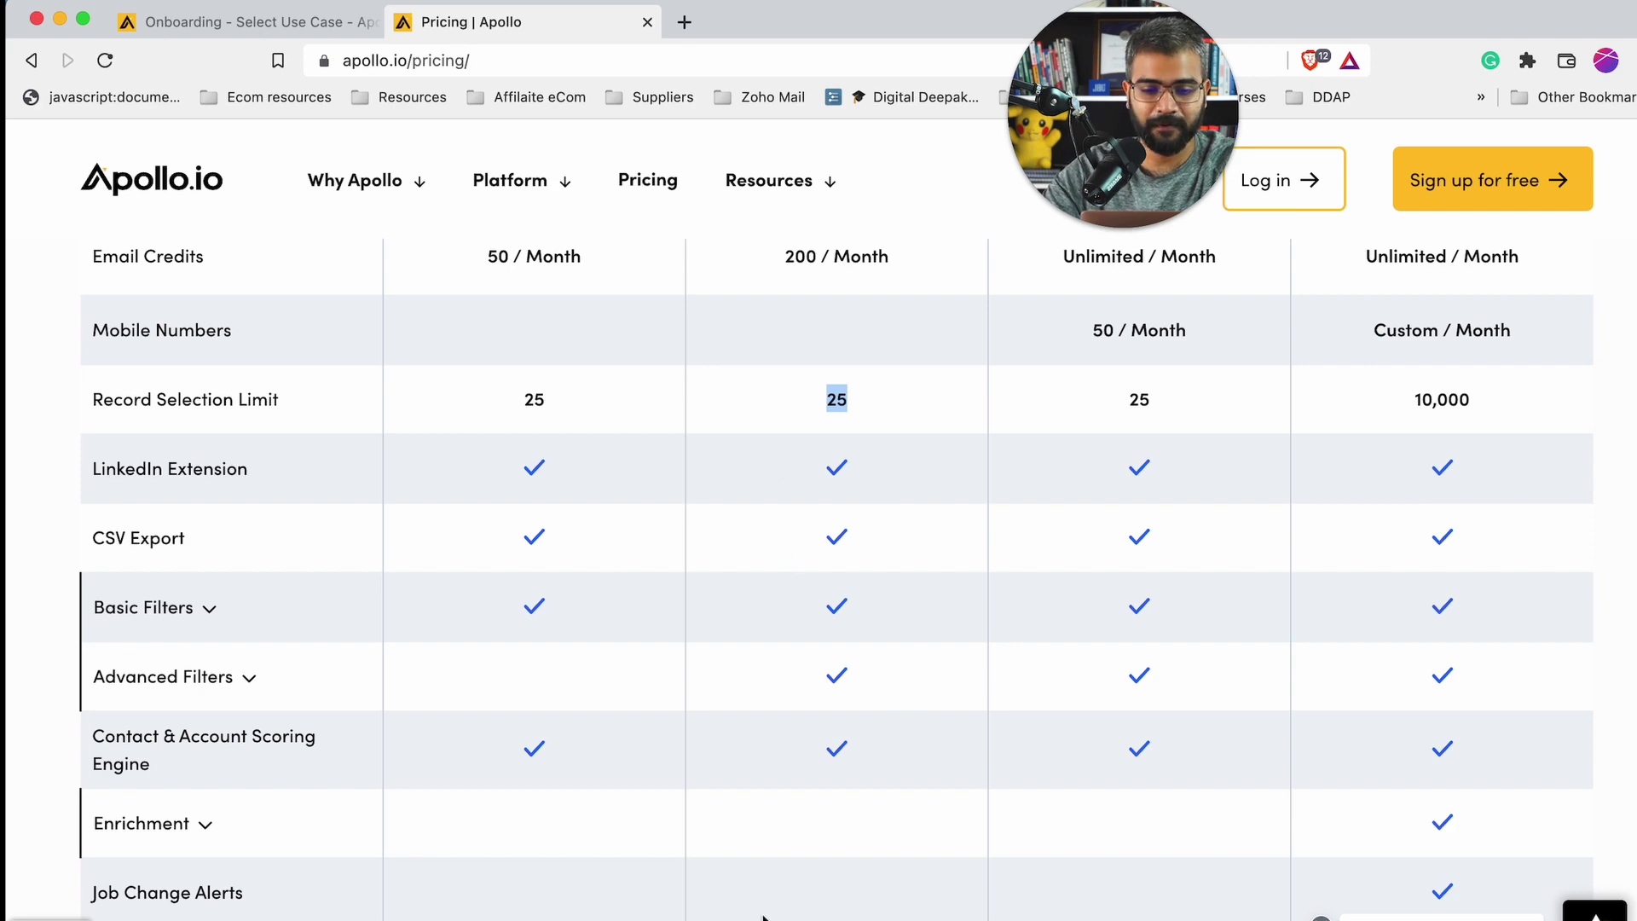
{"action": "scroll", "coordinate": [763, 917], "scroll_direction": "down", "scroll_amount": 15}
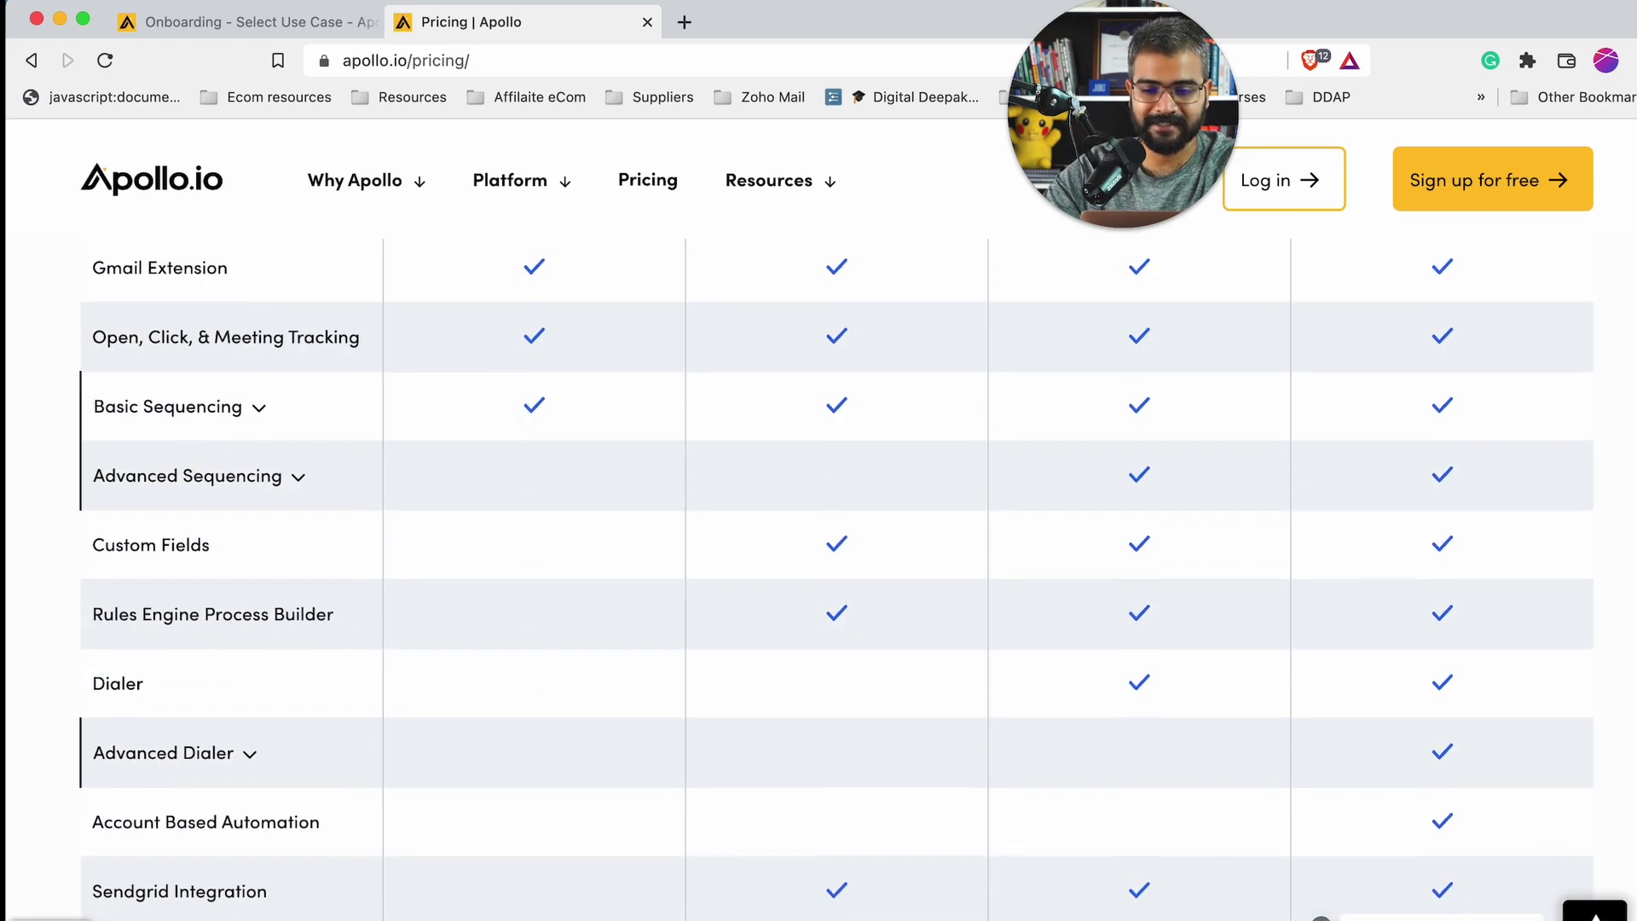
{"action": "scroll", "coordinate": [836, 580], "scroll_direction": "down", "scroll_amount": 5}
{"action": "scroll", "coordinate": [836, 580], "scroll_direction": "up", "scroll_amount": 5}
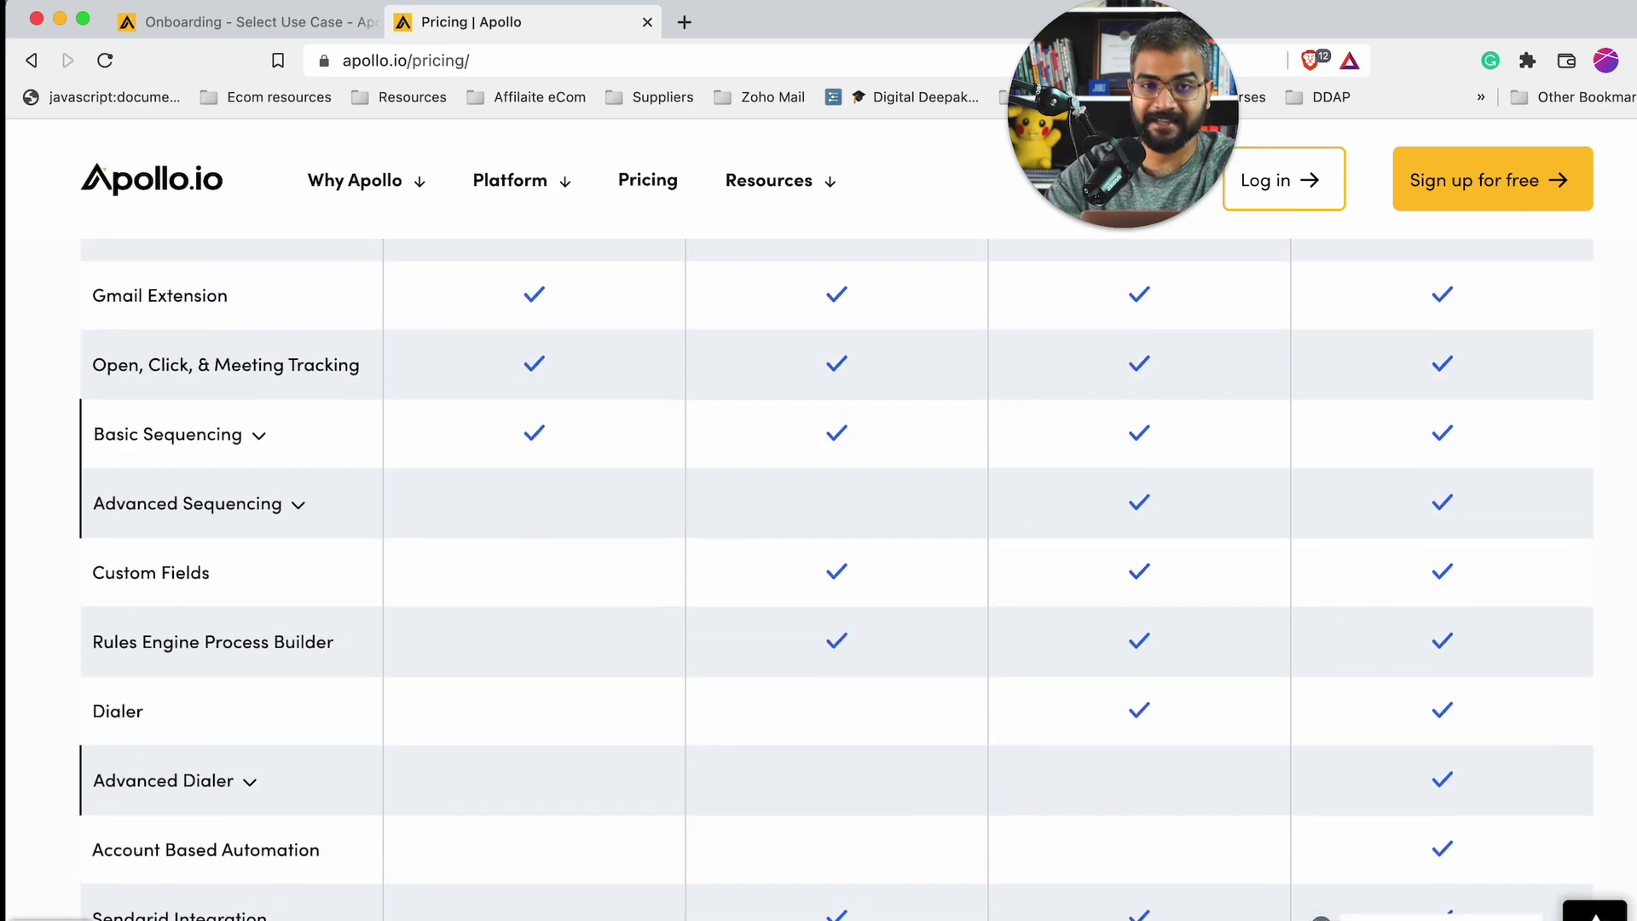
{"action": "scroll", "coordinate": [836, 580], "scroll_direction": "down", "scroll_amount": 8}
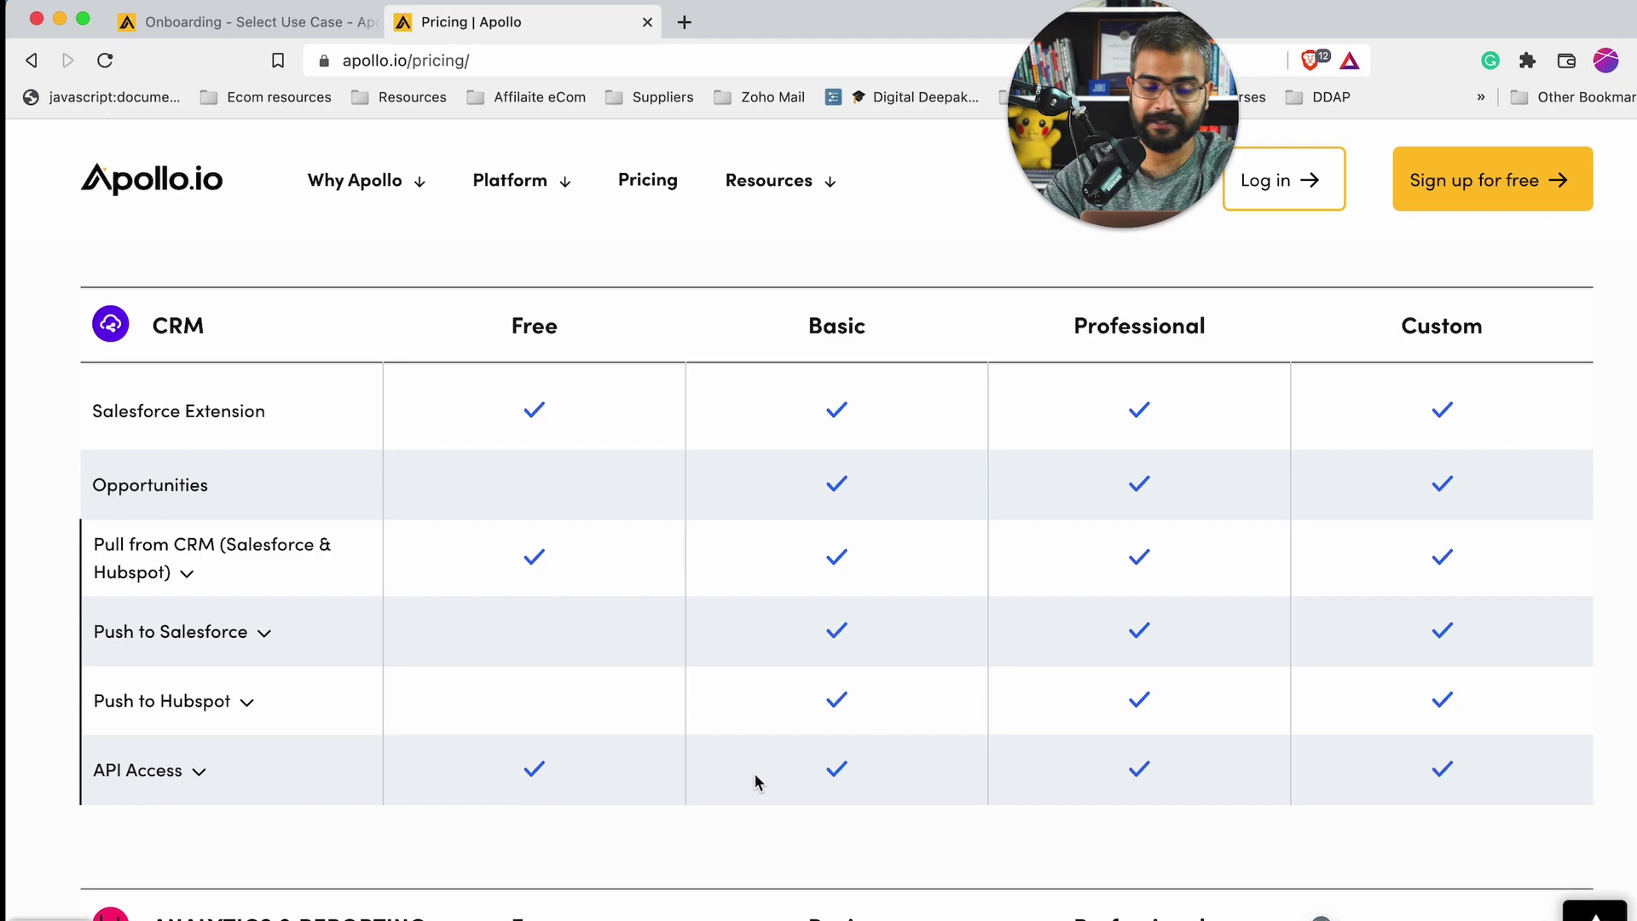
{"action": "scroll", "coordinate": [766, 797], "scroll_direction": "down", "scroll_amount": 4}
{"action": "scroll", "coordinate": [766, 798], "scroll_direction": "up", "scroll_amount": 8}
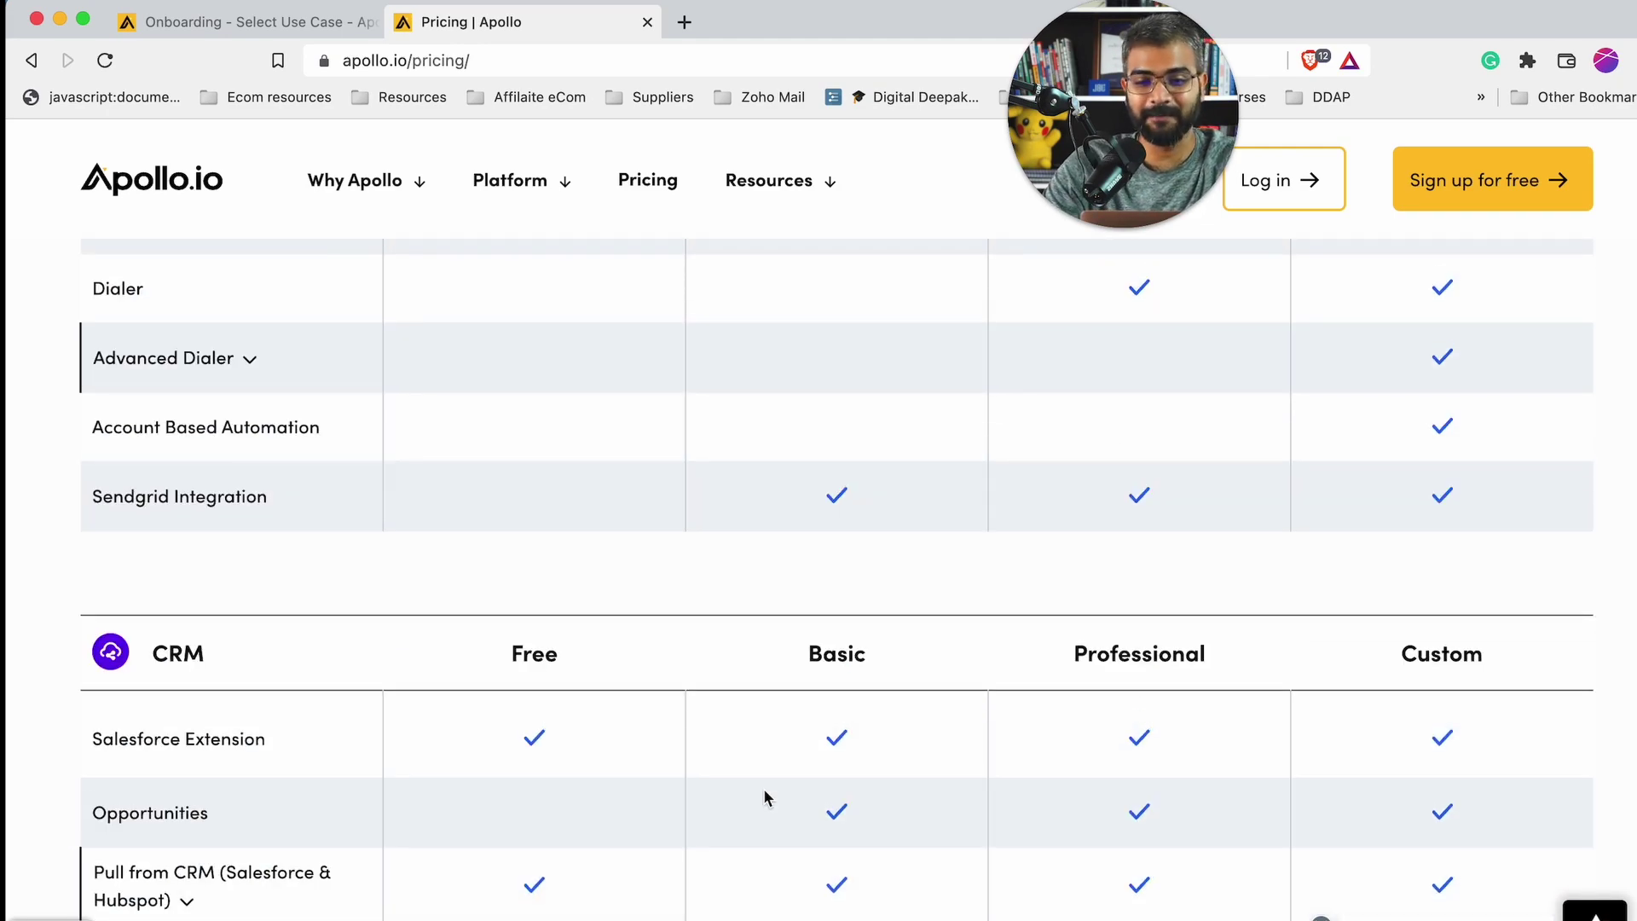
{"action": "scroll", "coordinate": [763, 787], "scroll_direction": "down", "scroll_amount": 20}
{"action": "scroll", "coordinate": [695, 767], "scroll_direction": "left", "scroll_amount": 2}
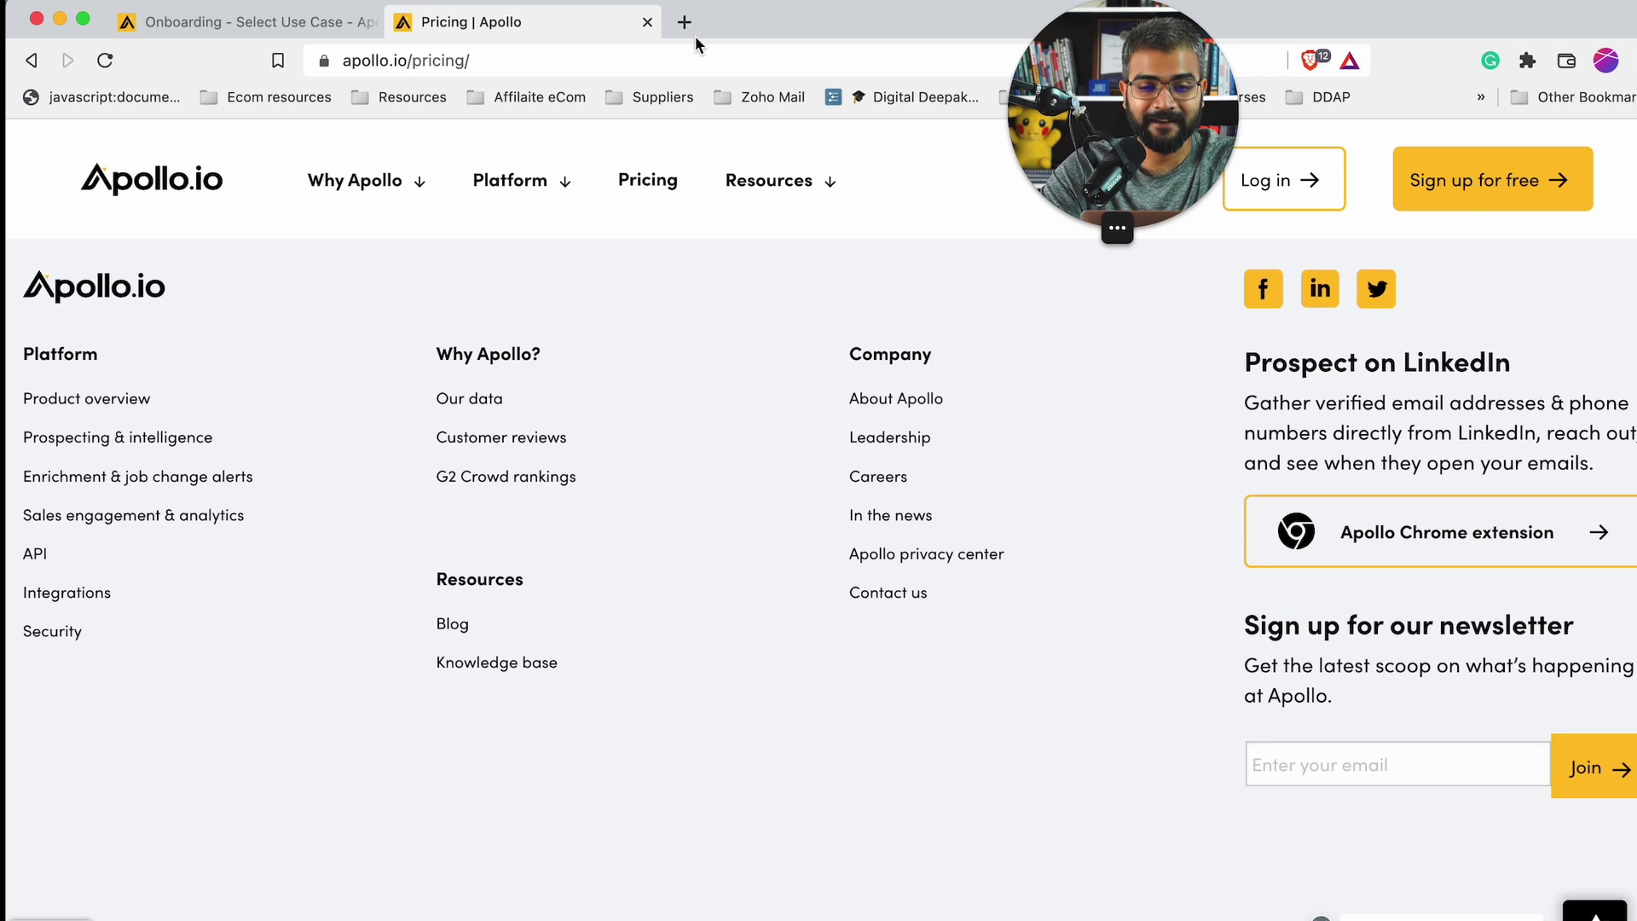
Close the pricing tab to return to Apollo's onboarding page showing 1 of 3 workflows done
{"action": "left_click", "coordinate": [648, 23]}
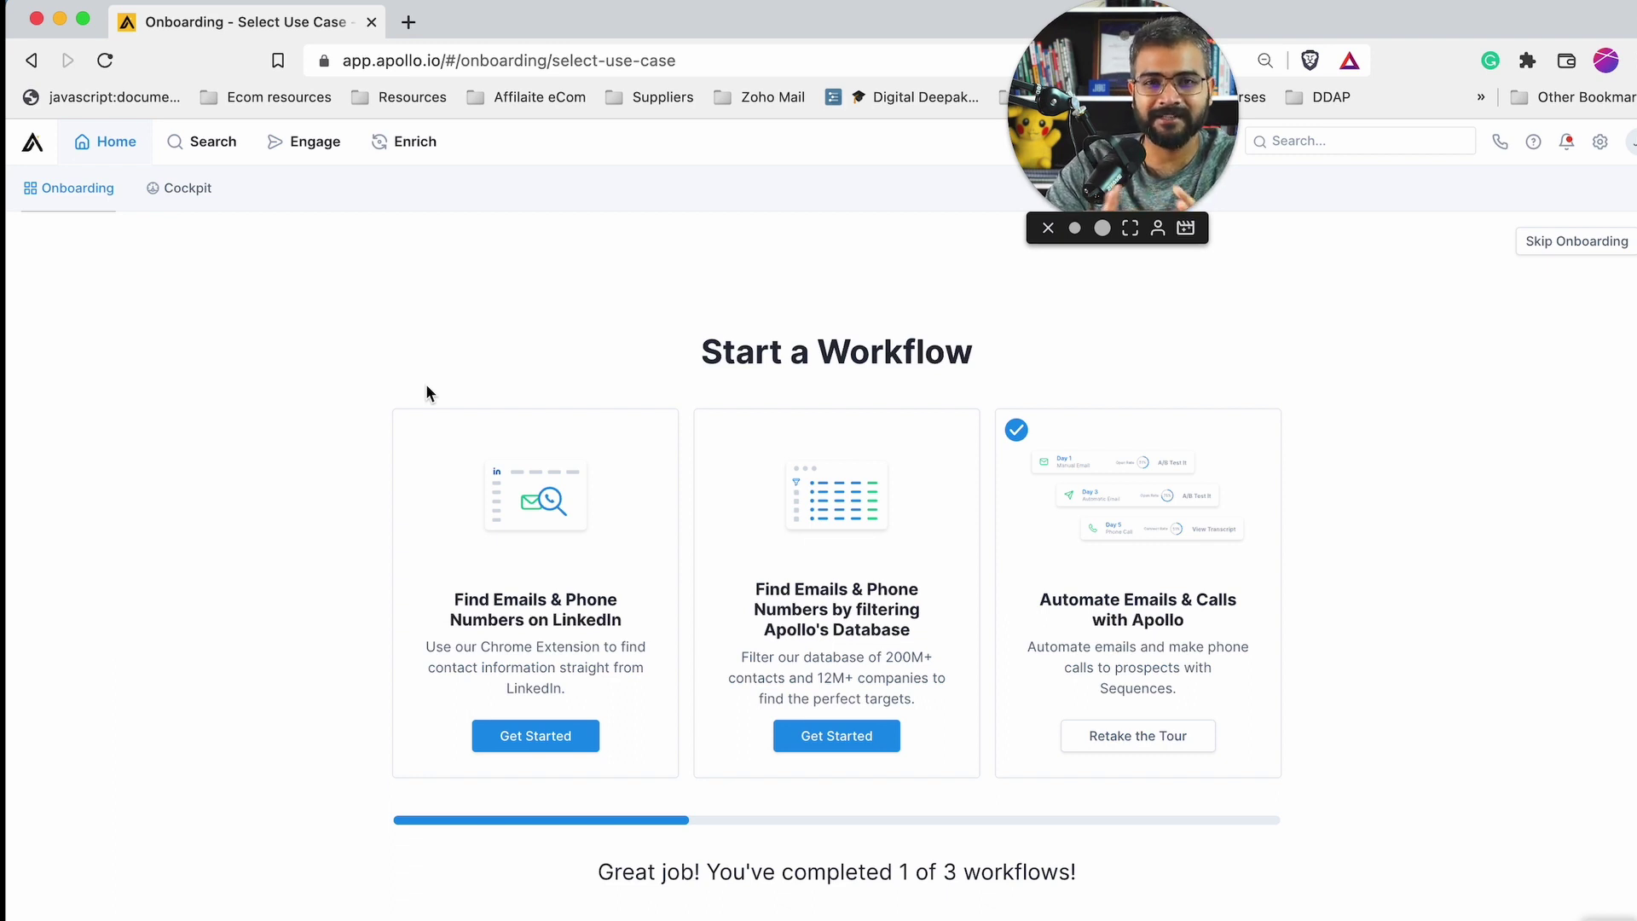
{"action": "left_click_drag", "start_coordinate": [1074, 145], "coordinate": [829, 150]}
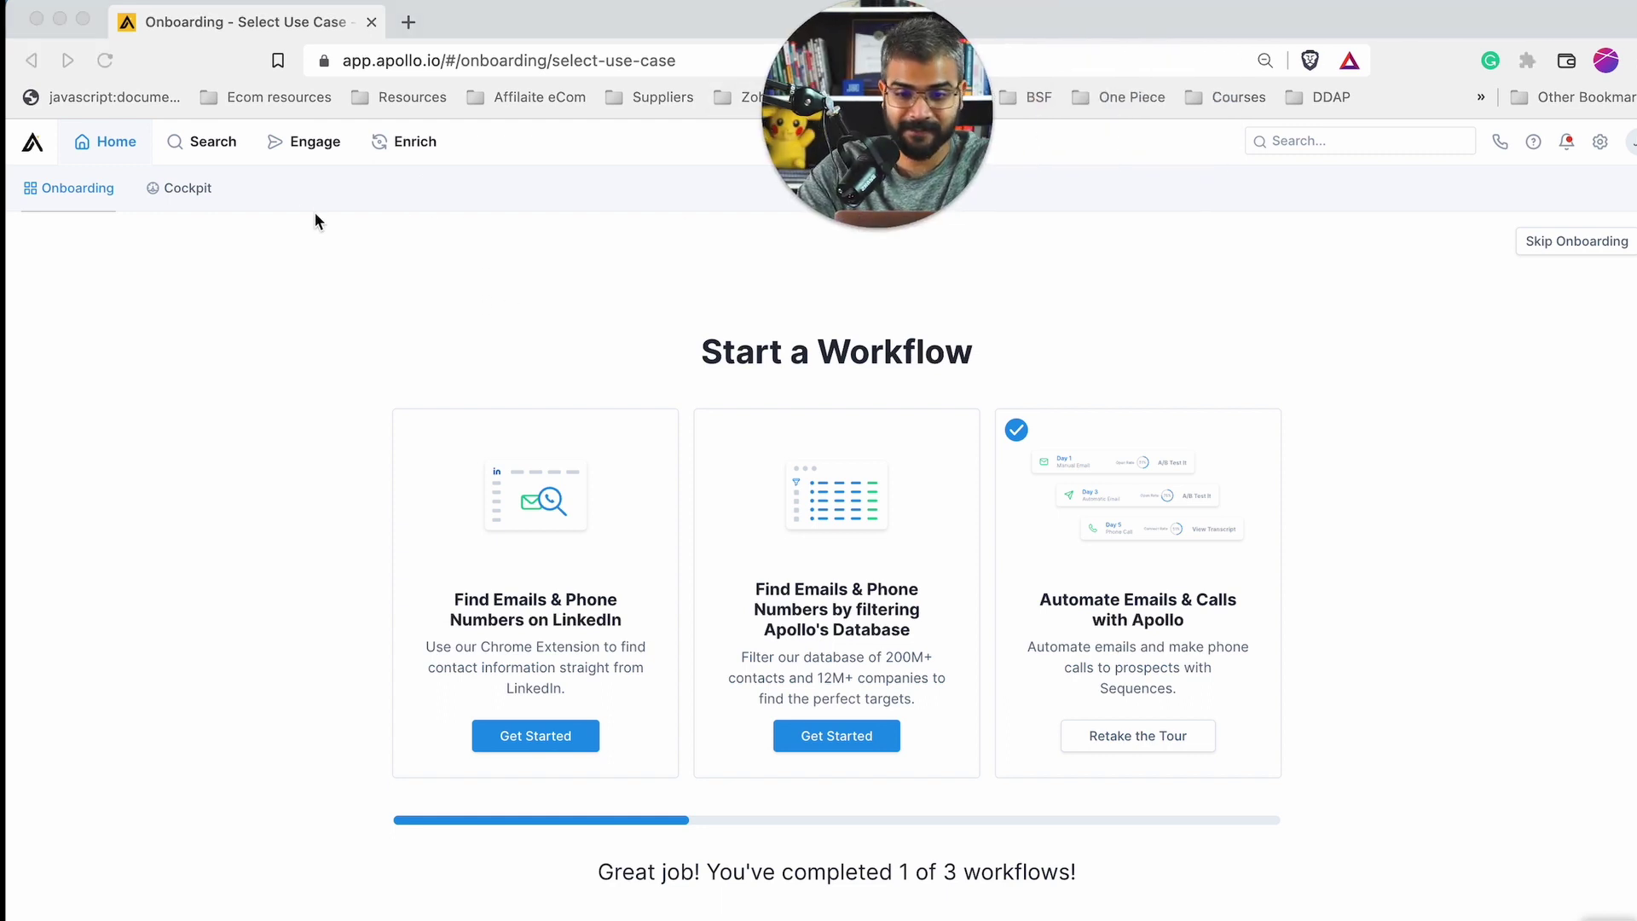
Go to Apollo's People search page, listing 243.8M contacts with no filters applied
{"action": "left_click", "coordinate": [192, 145]}
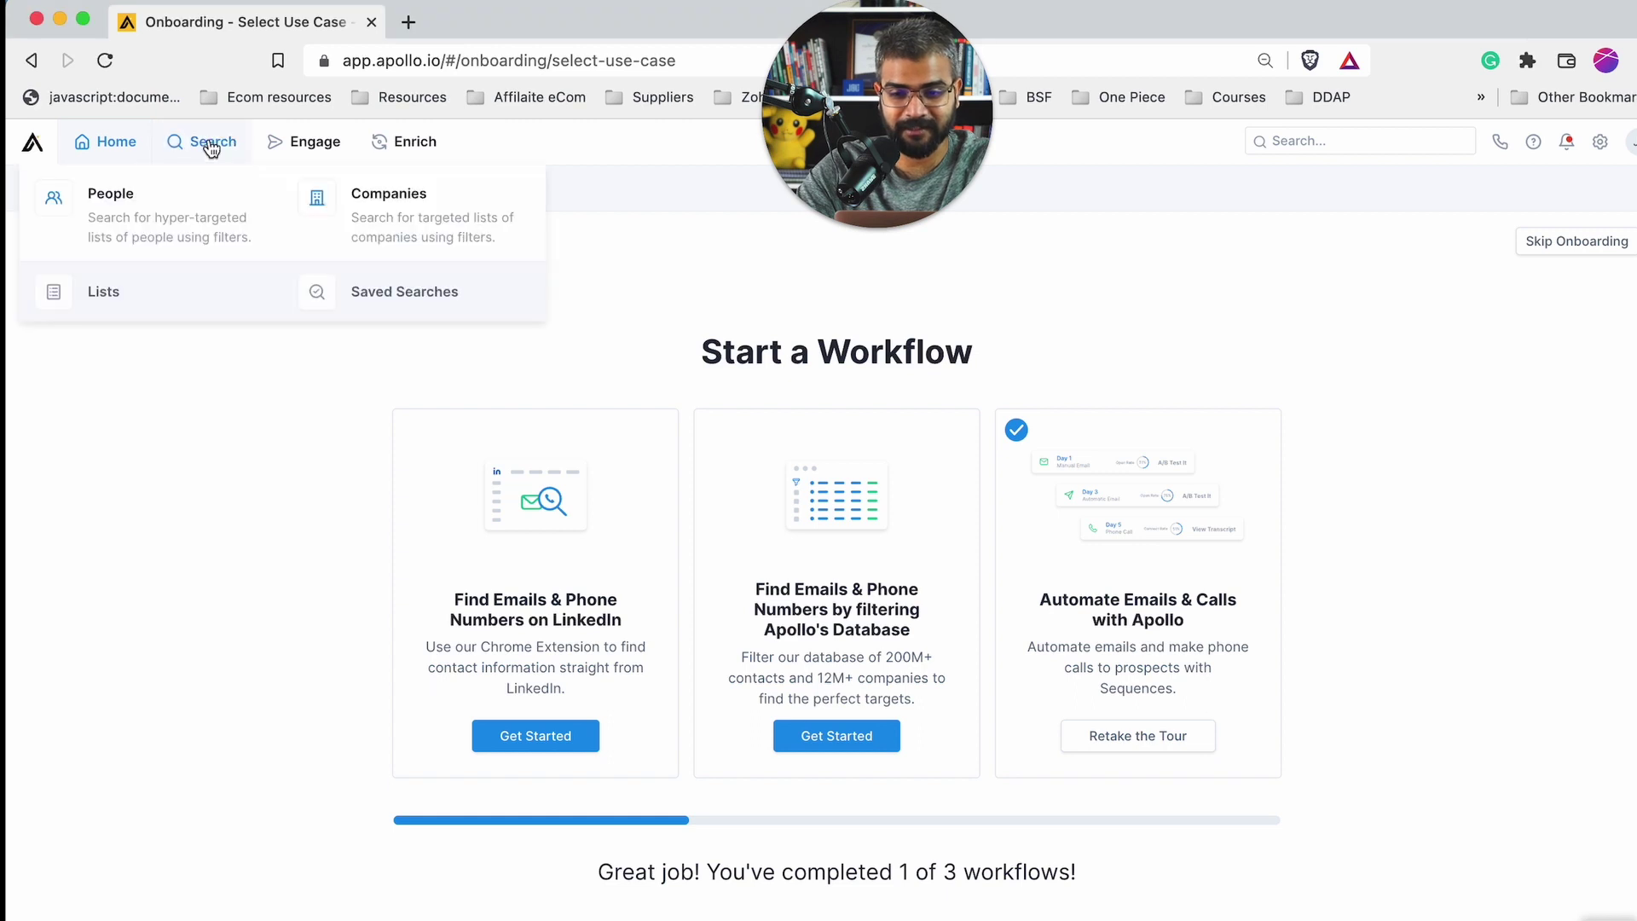
{"action": "left_click", "coordinate": [194, 145]}
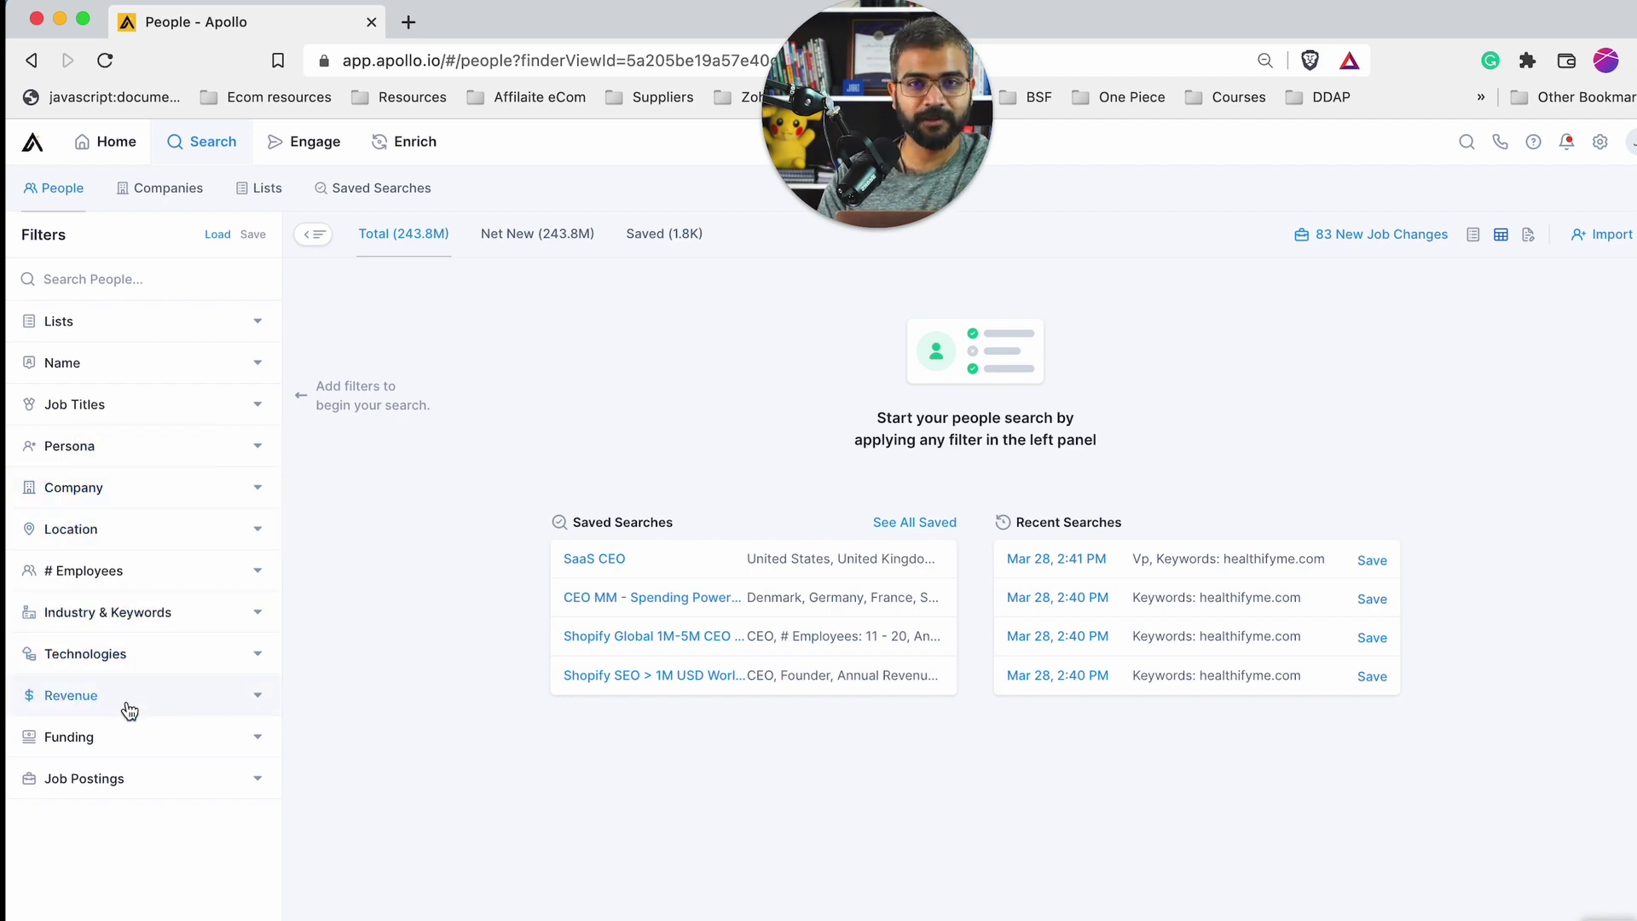
Include the Shopify technology filter, narrowing People results to about 1.7M contacts
{"action": "left_click", "coordinate": [125, 657]}
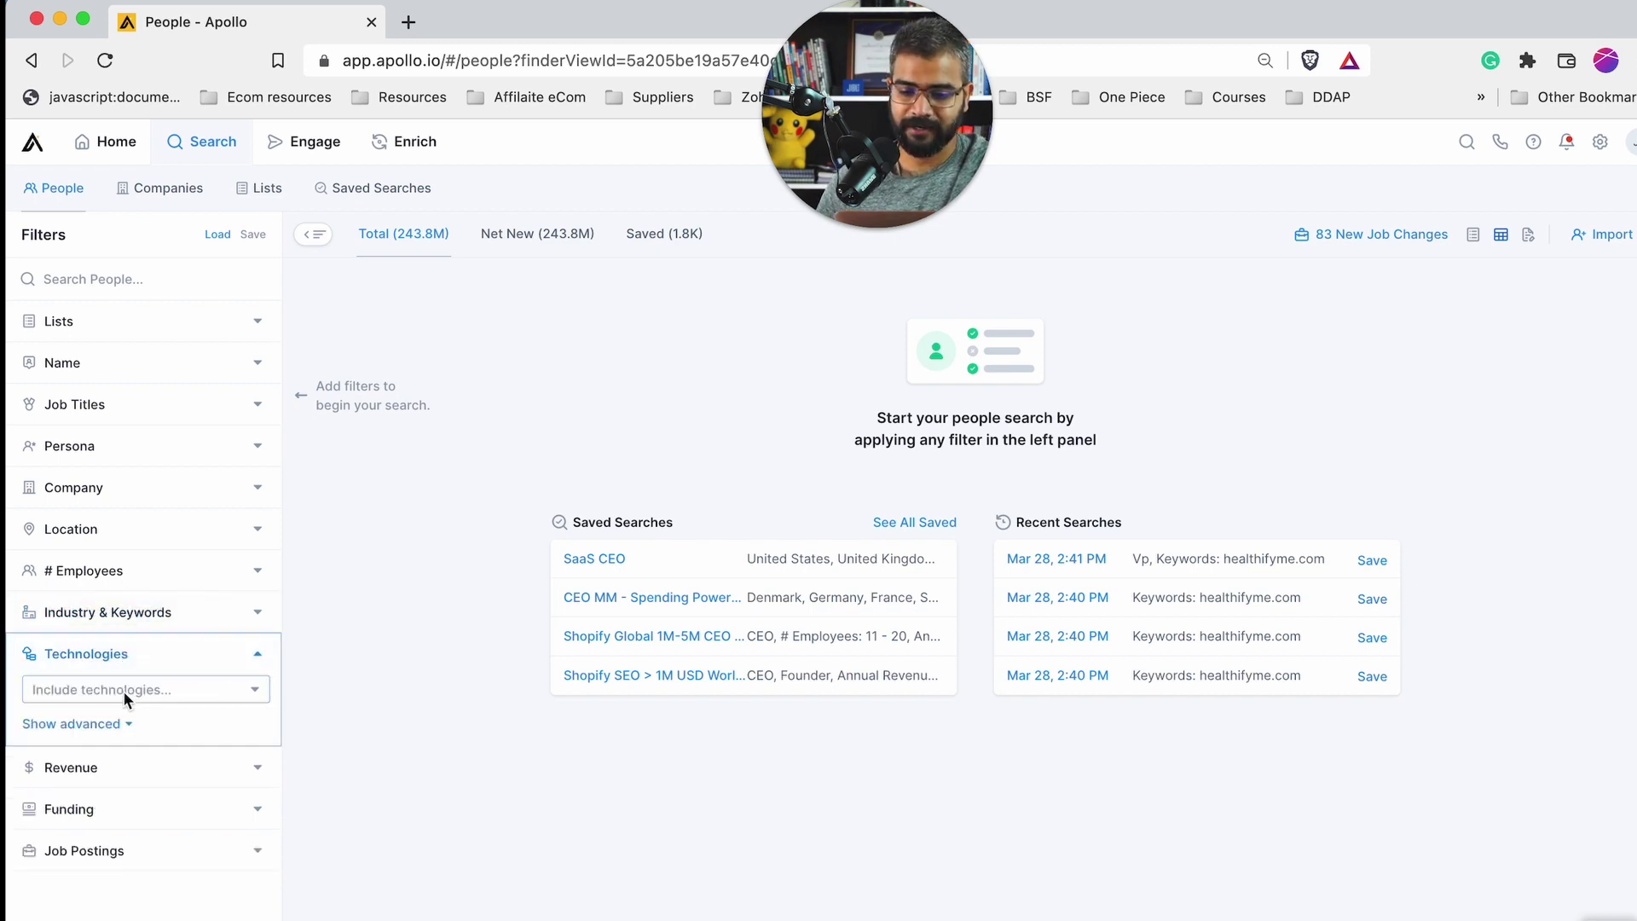
{"action": "left_click", "coordinate": [124, 692]}
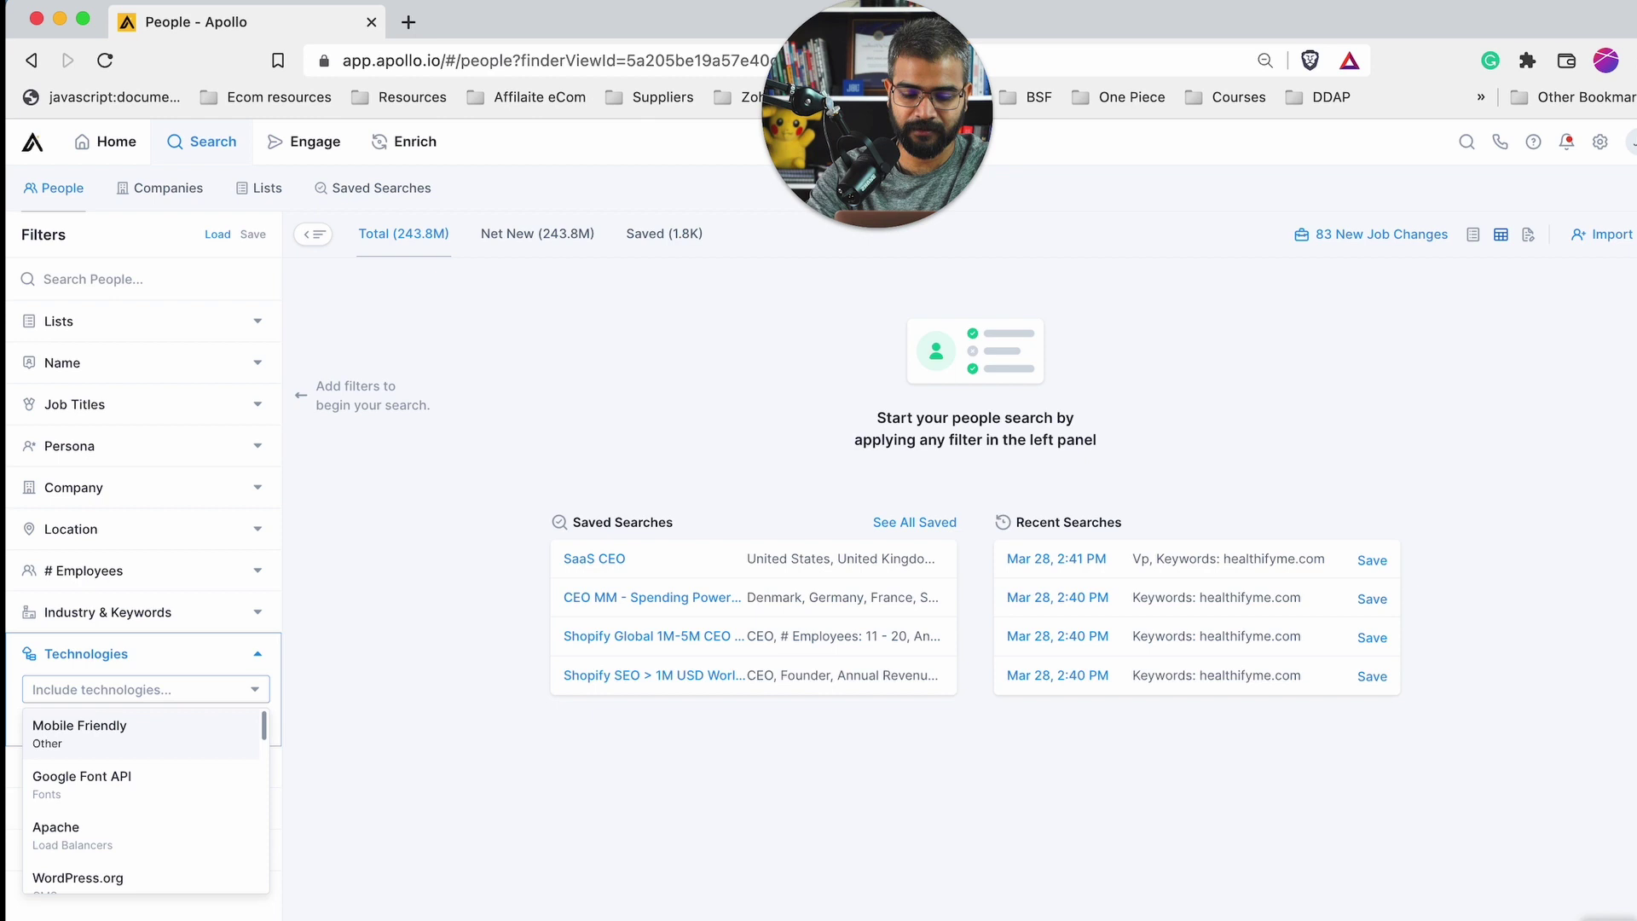
{"action": "type", "text": "shopify"}
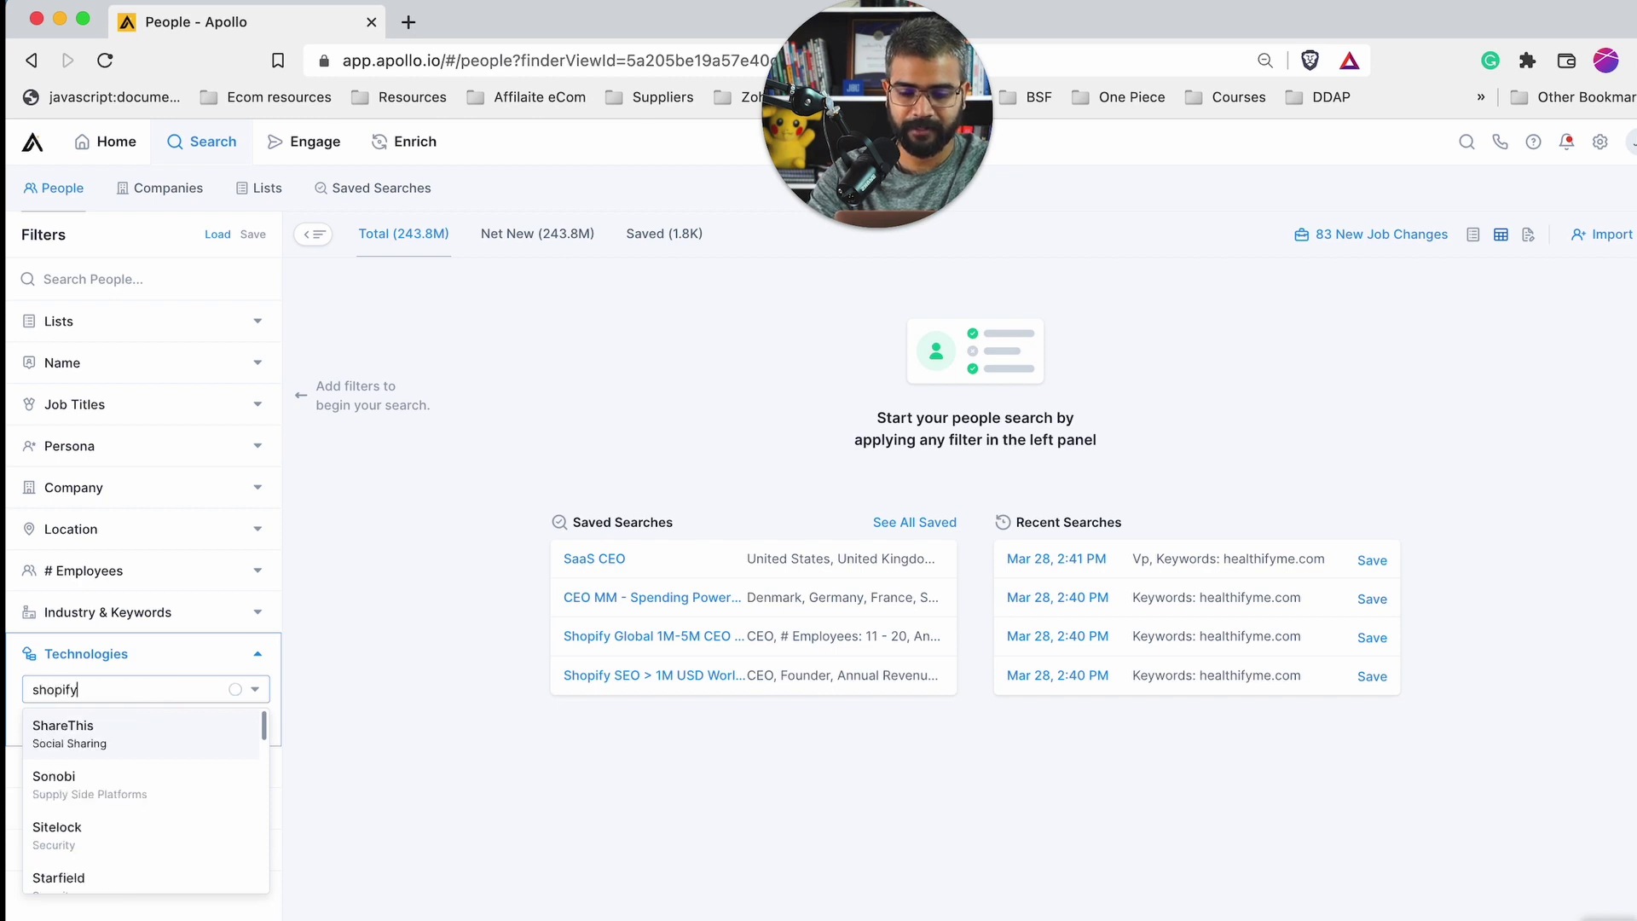
{"action": "left_click", "coordinate": [161, 732]}
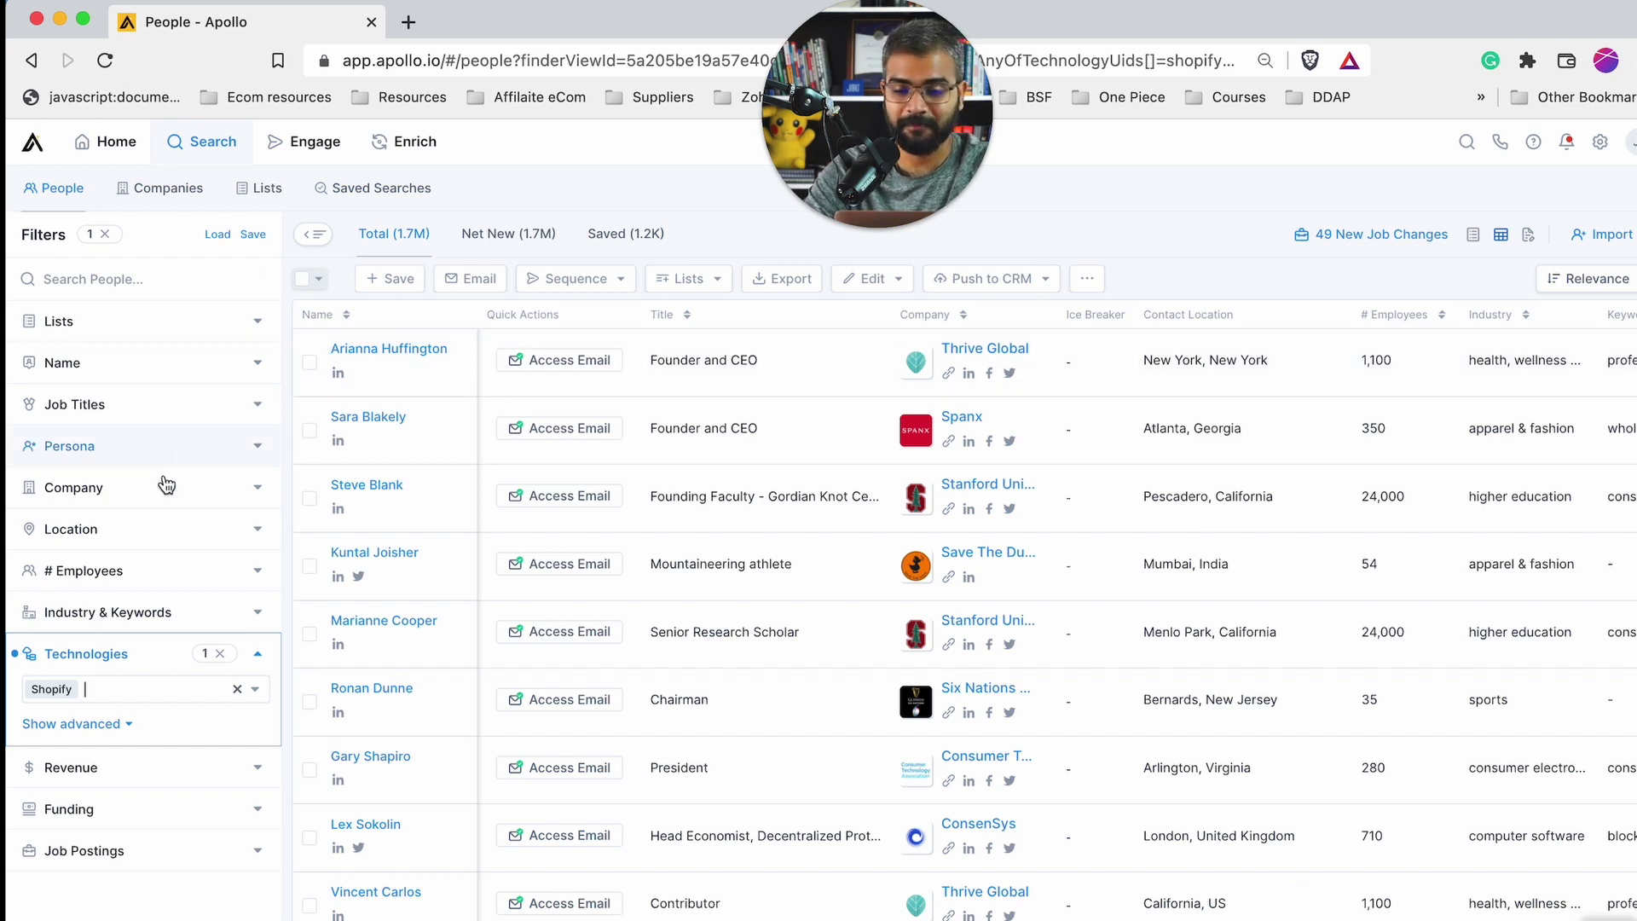
Limit companies to 1-10, 11-20 and 21-50 employees, leaving 556.4K contacts
{"action": "left_click", "coordinate": [258, 653]}
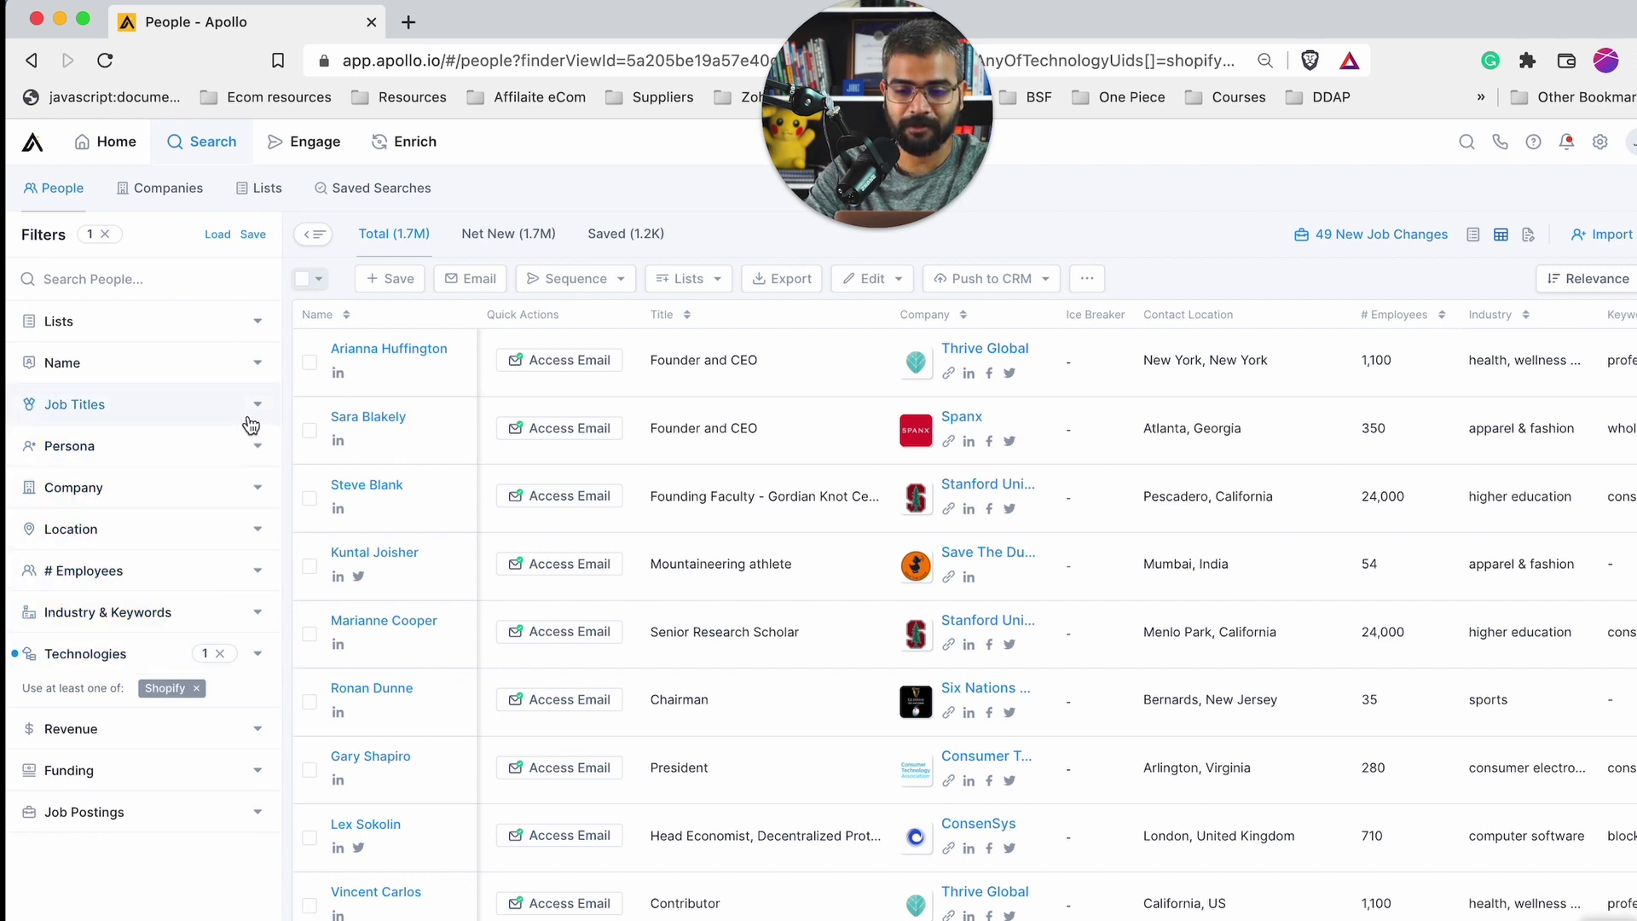
{"action": "left_click", "coordinate": [249, 580]}
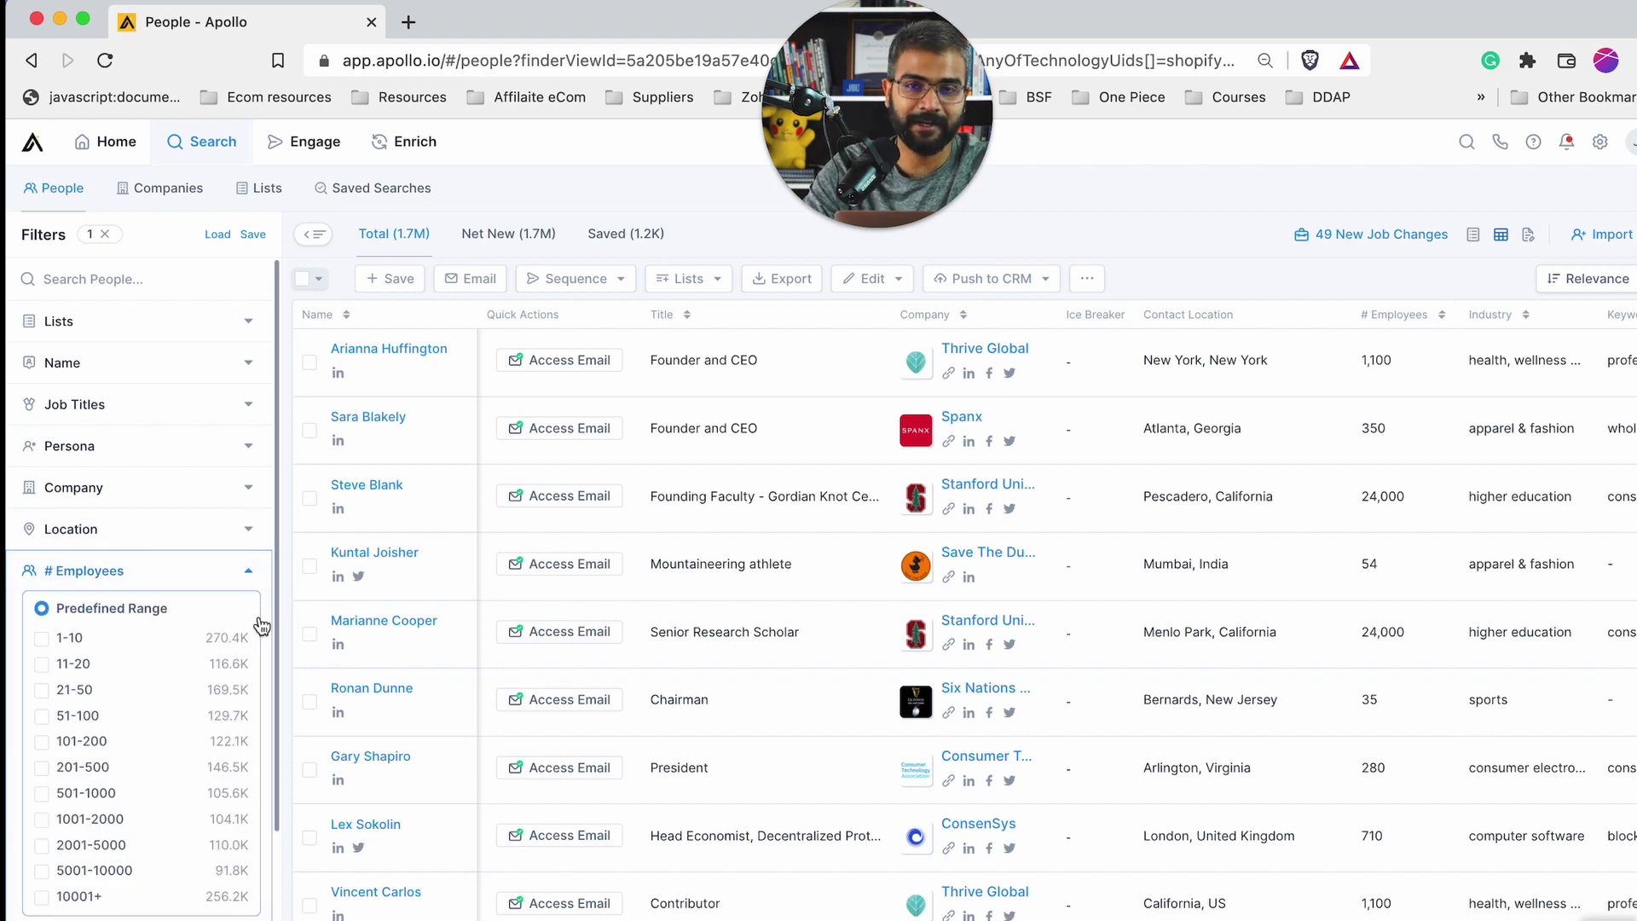
{"action": "left_click", "coordinate": [42, 691]}
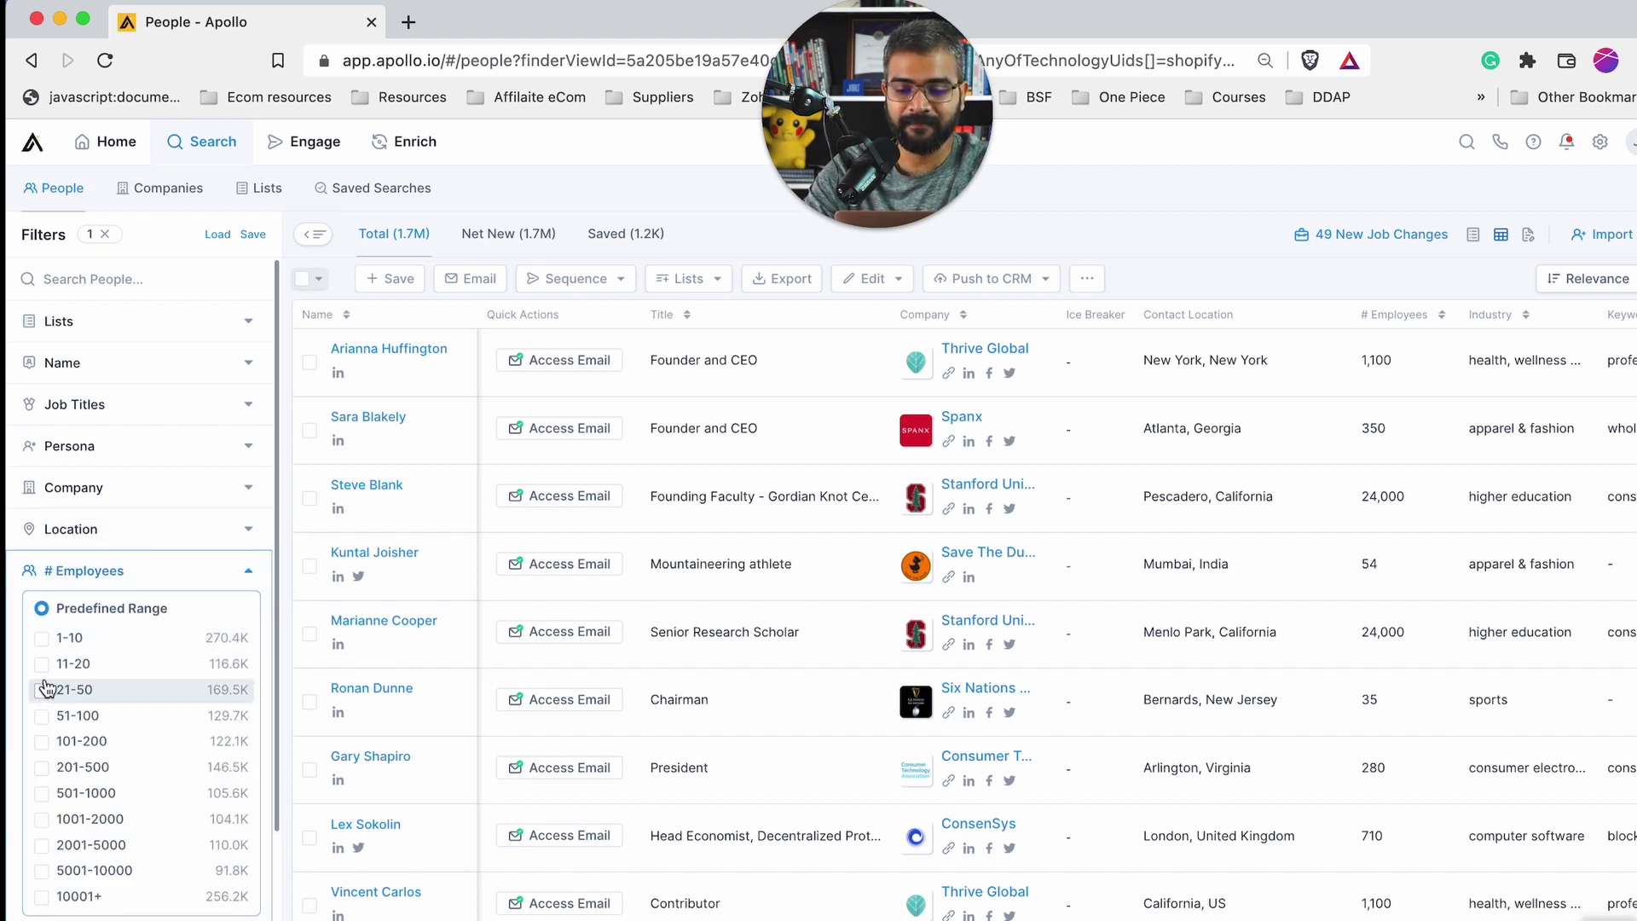
{"action": "left_click", "coordinate": [42, 664]}
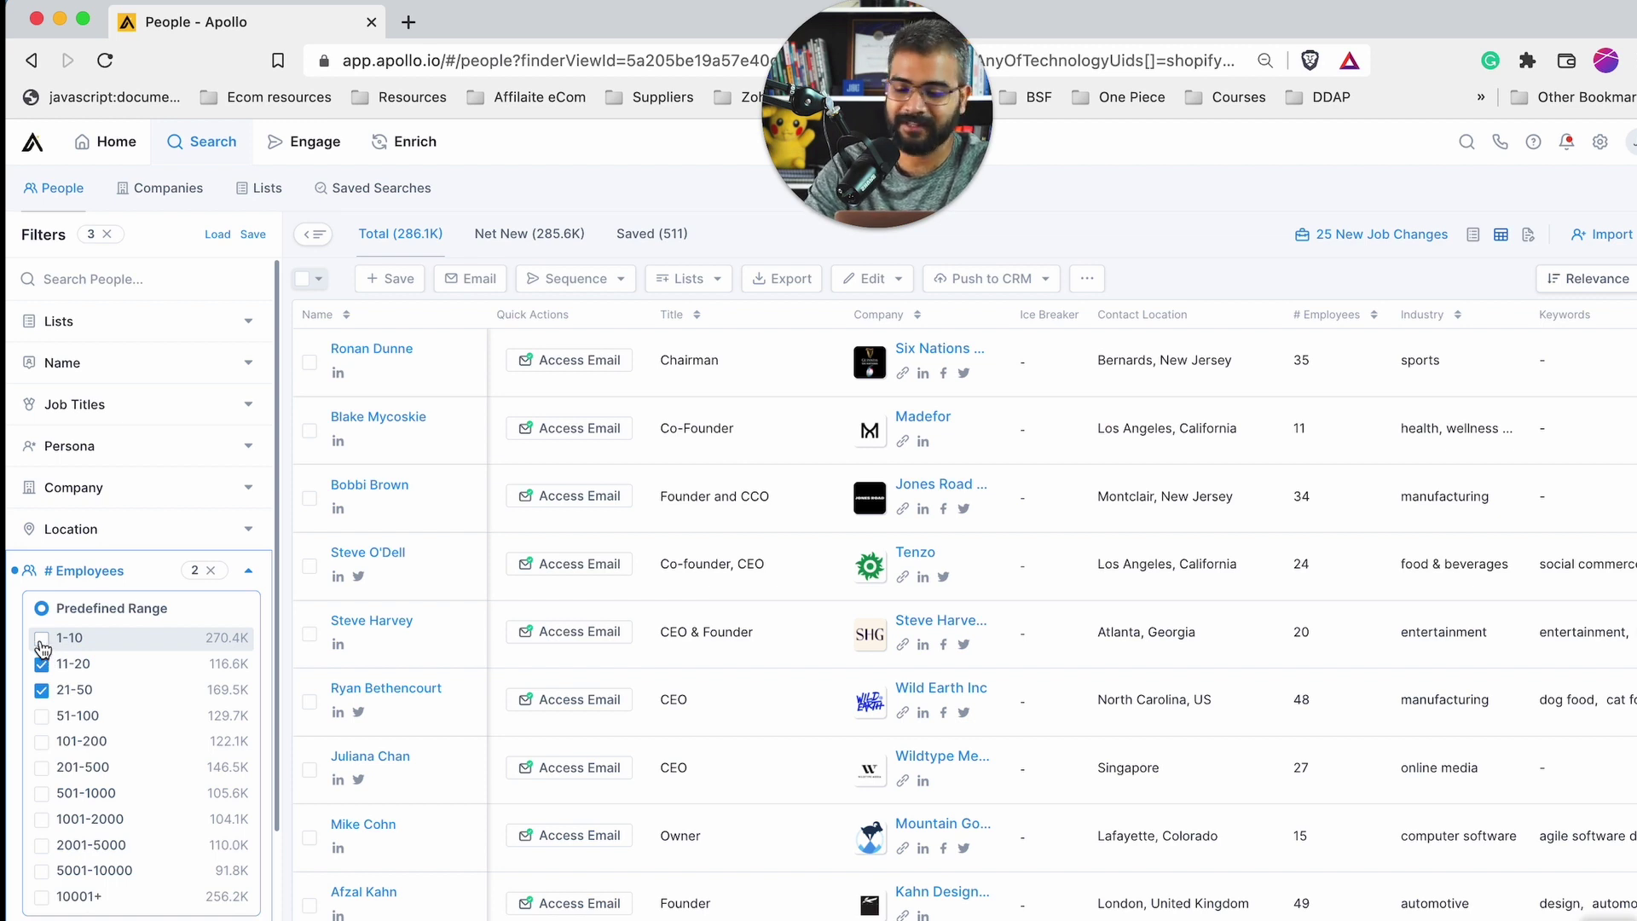
{"action": "left_click", "coordinate": [41, 639]}
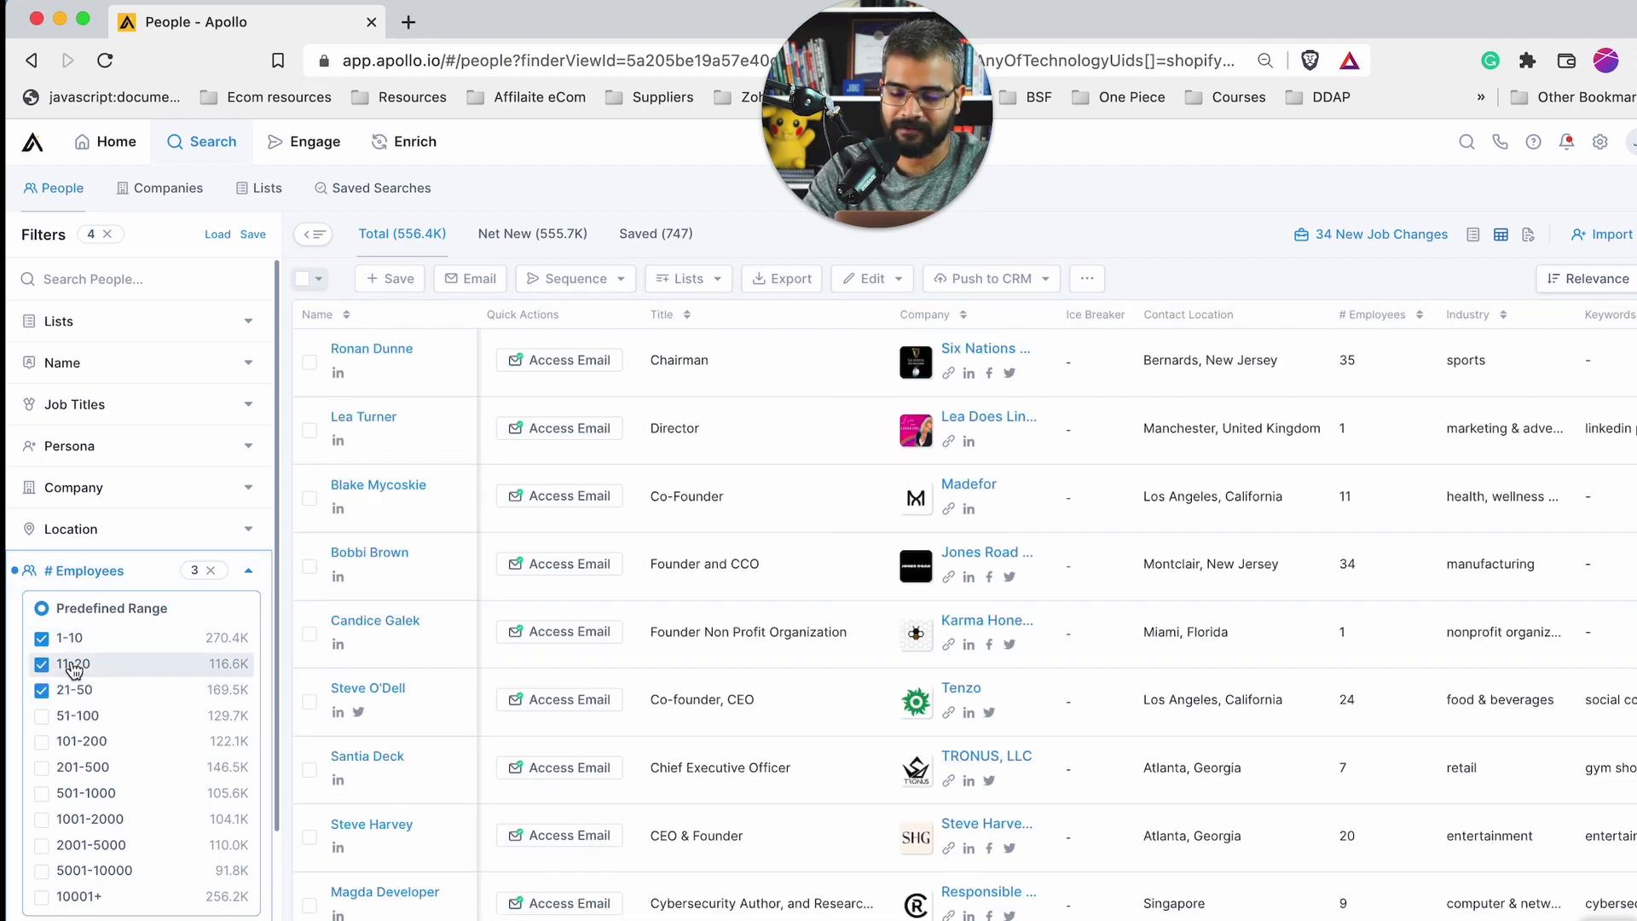
{"action": "left_click", "coordinate": [248, 571]}
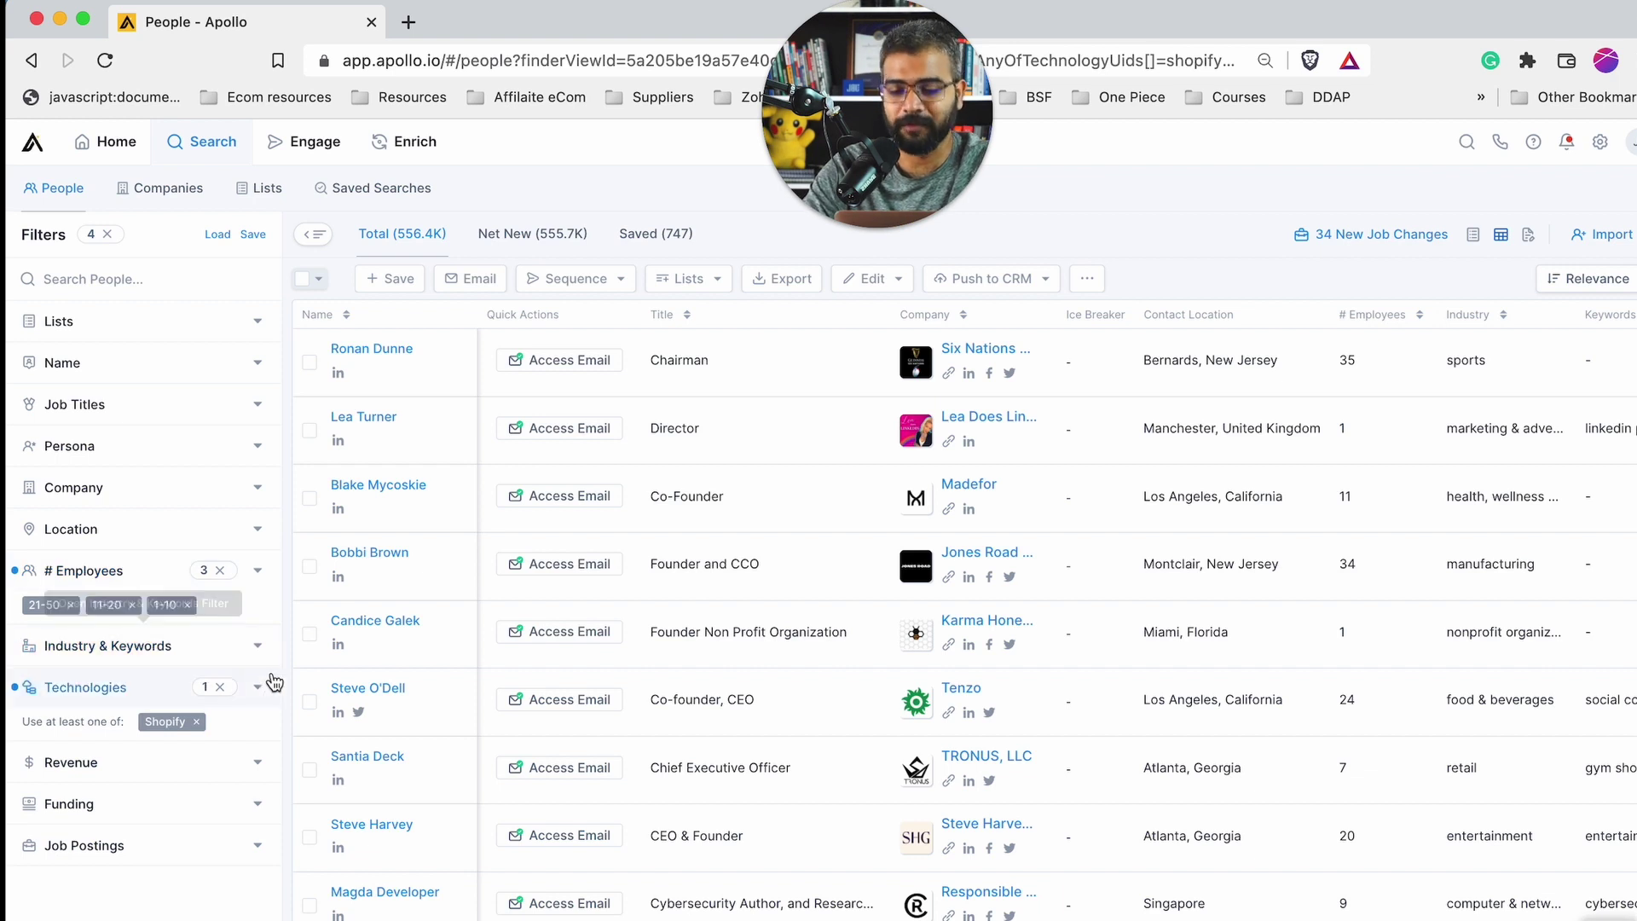
Set the minimum company revenue filter to 1M
{"action": "left_click", "coordinate": [254, 650]}
{"action": "left_click", "coordinate": [255, 653]}
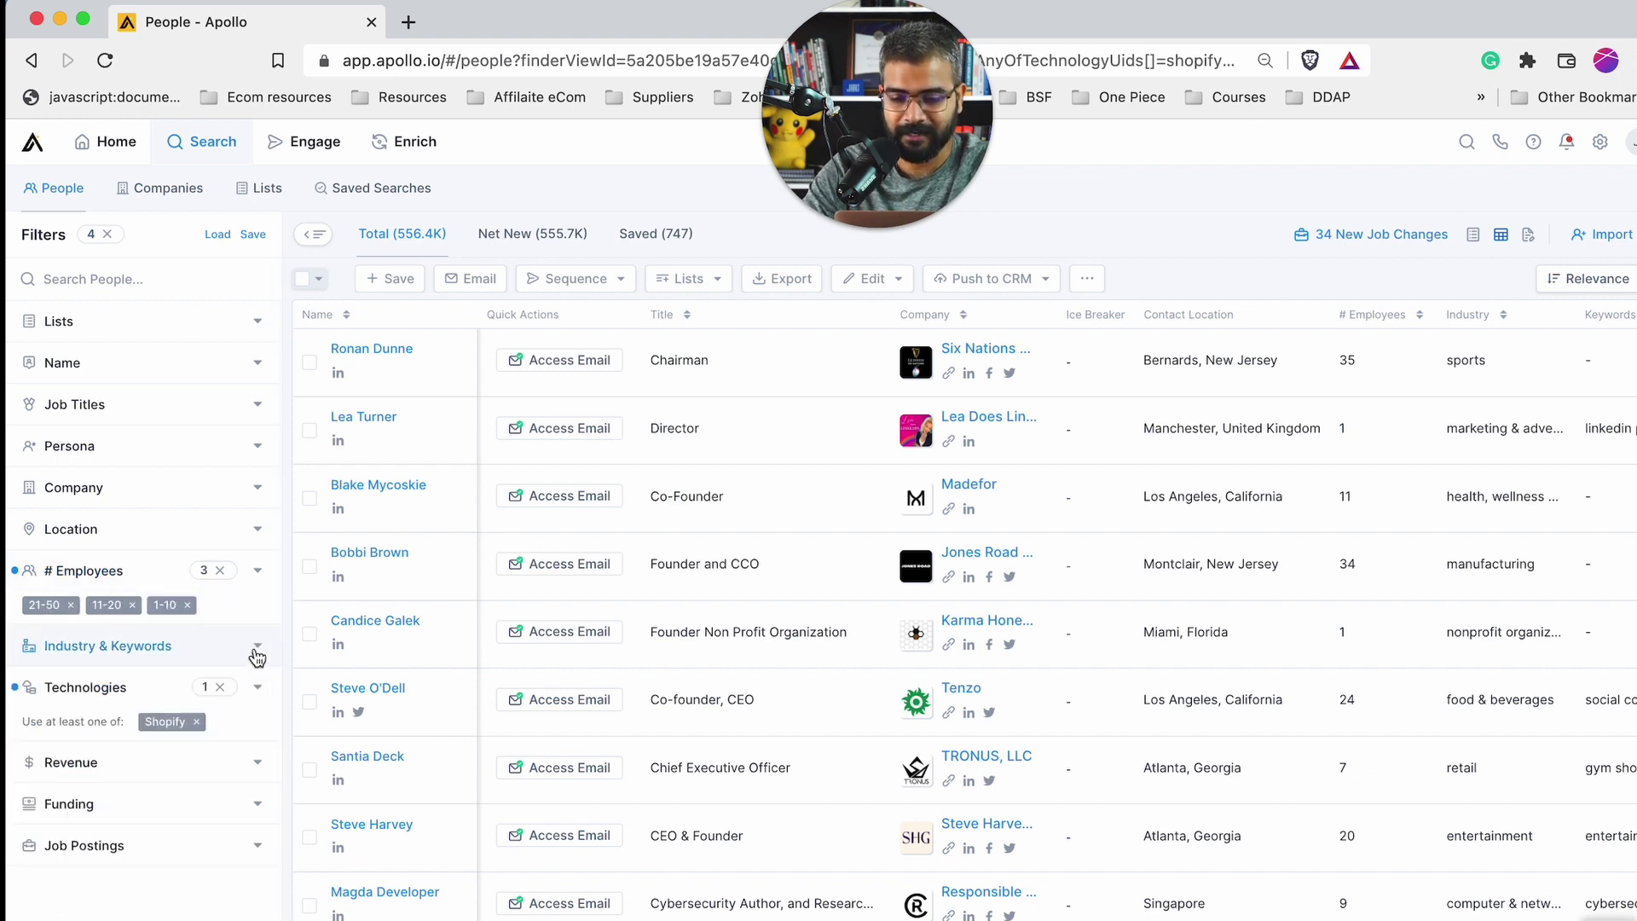
{"action": "left_click", "coordinate": [229, 763]}
{"action": "scroll", "coordinate": [187, 859], "scroll_direction": "down", "scroll_amount": 1}
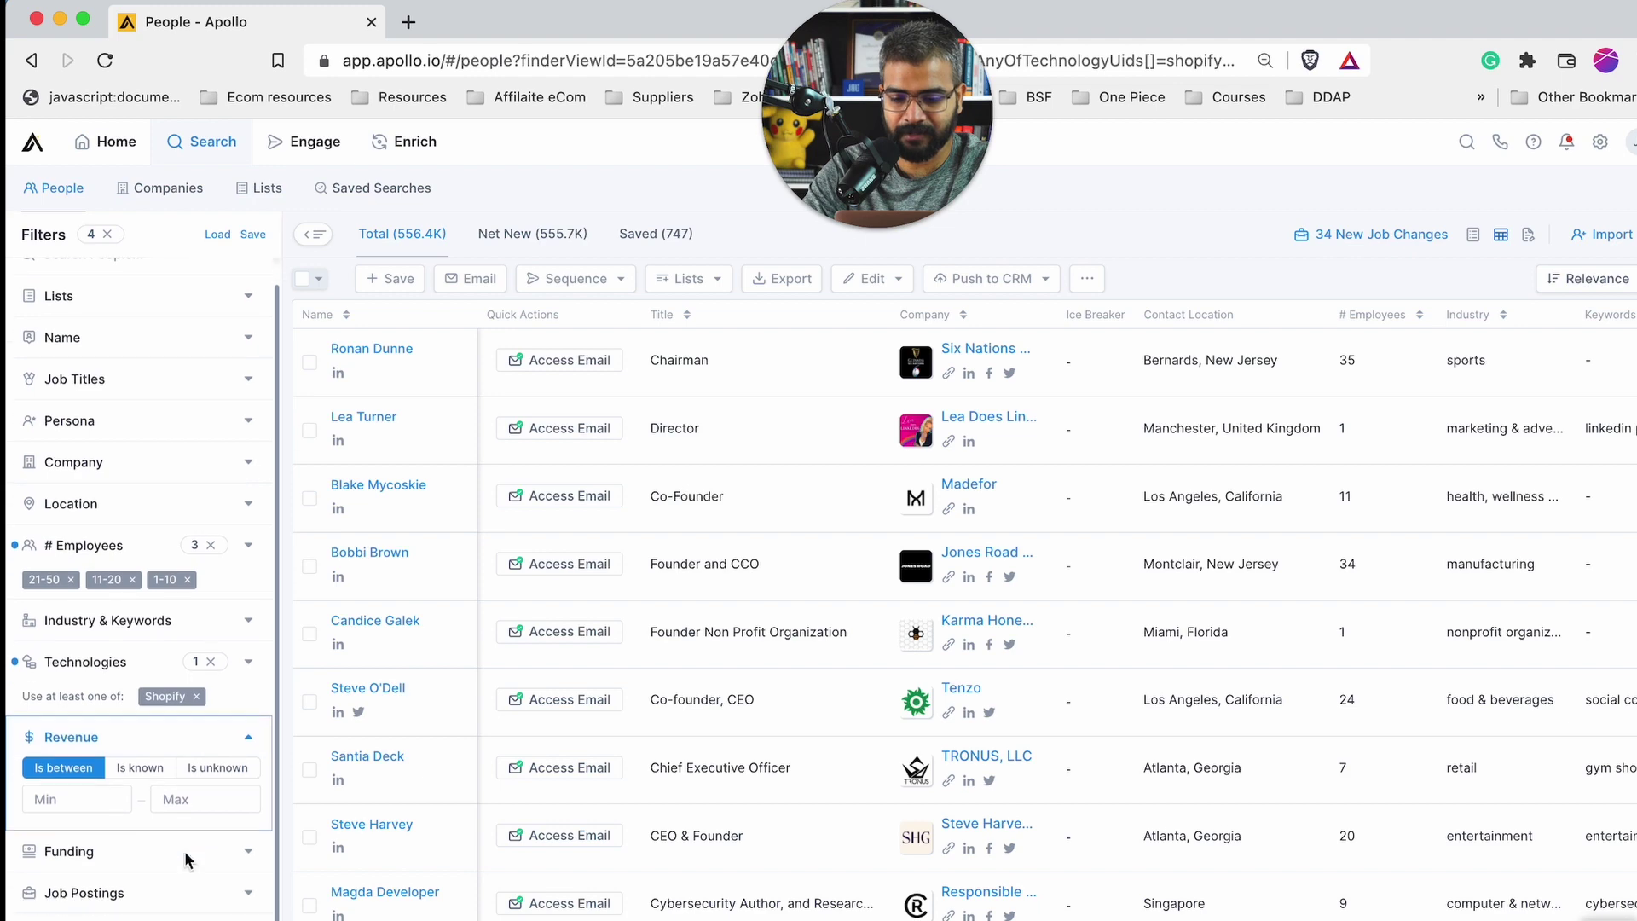
{"action": "left_click", "coordinate": [118, 793]}
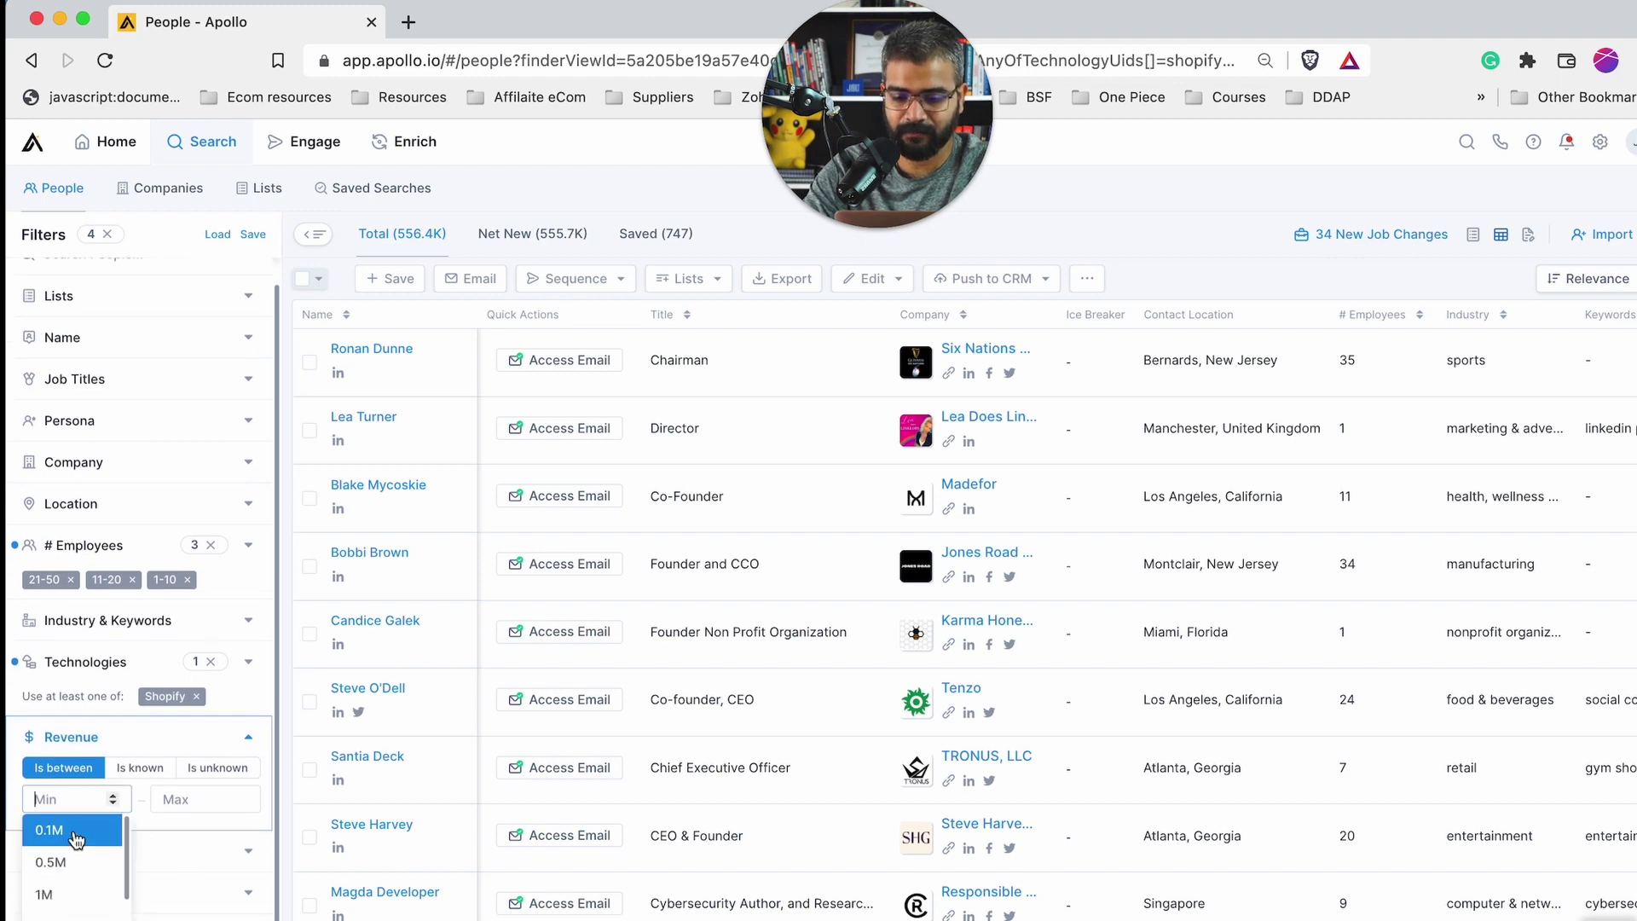
{"action": "left_click", "coordinate": [67, 893]}
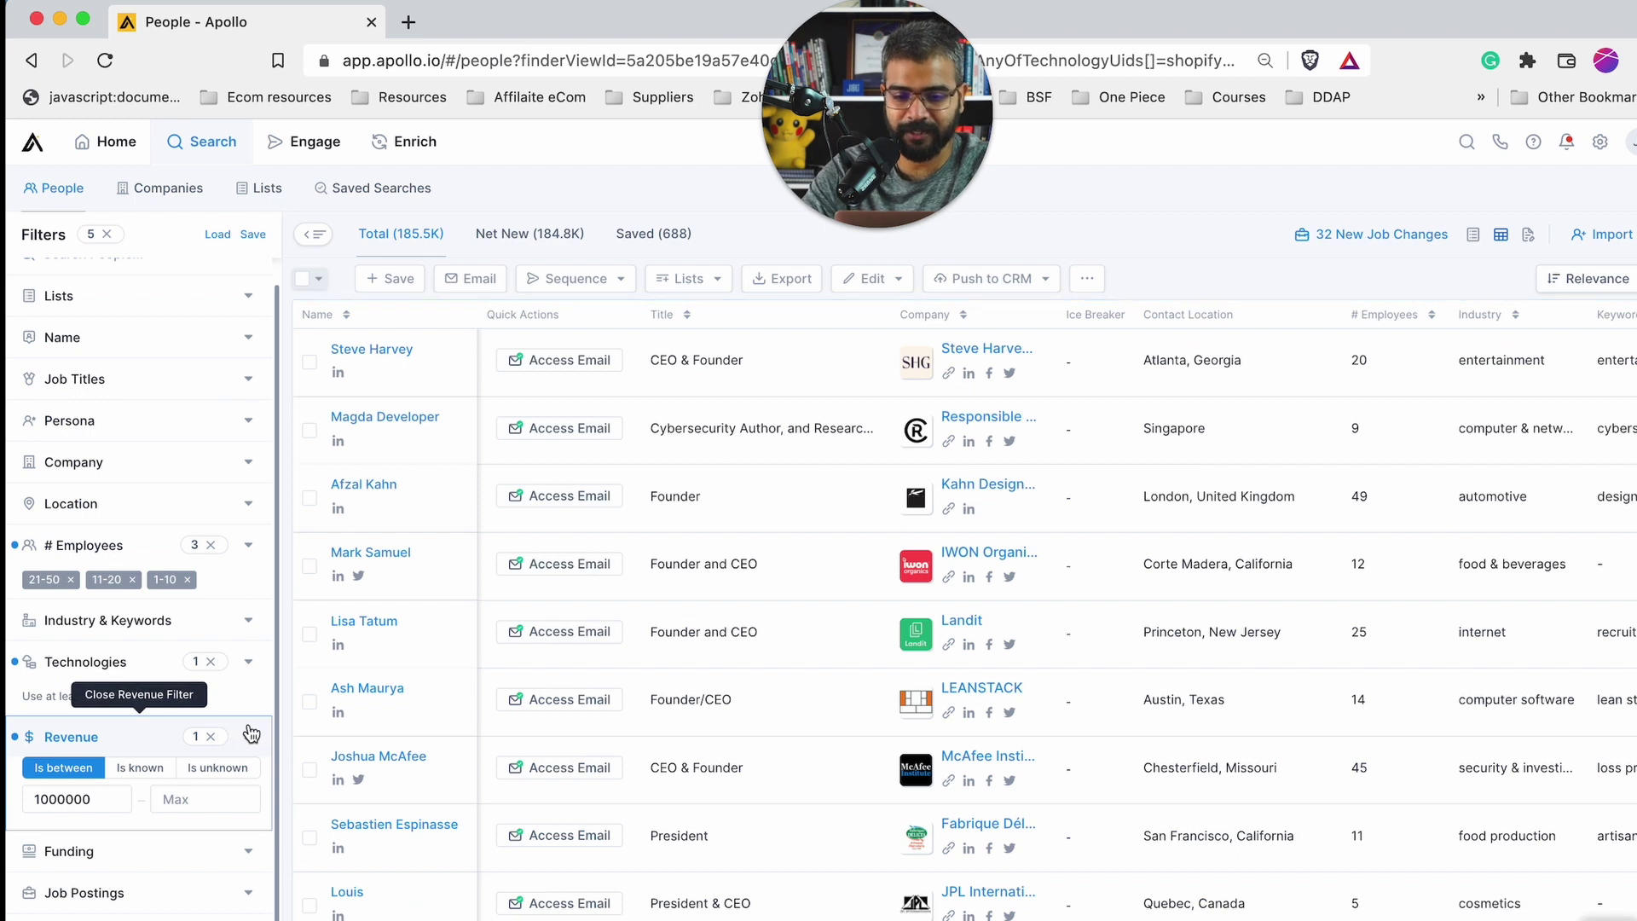
{"action": "left_click", "coordinate": [249, 731]}
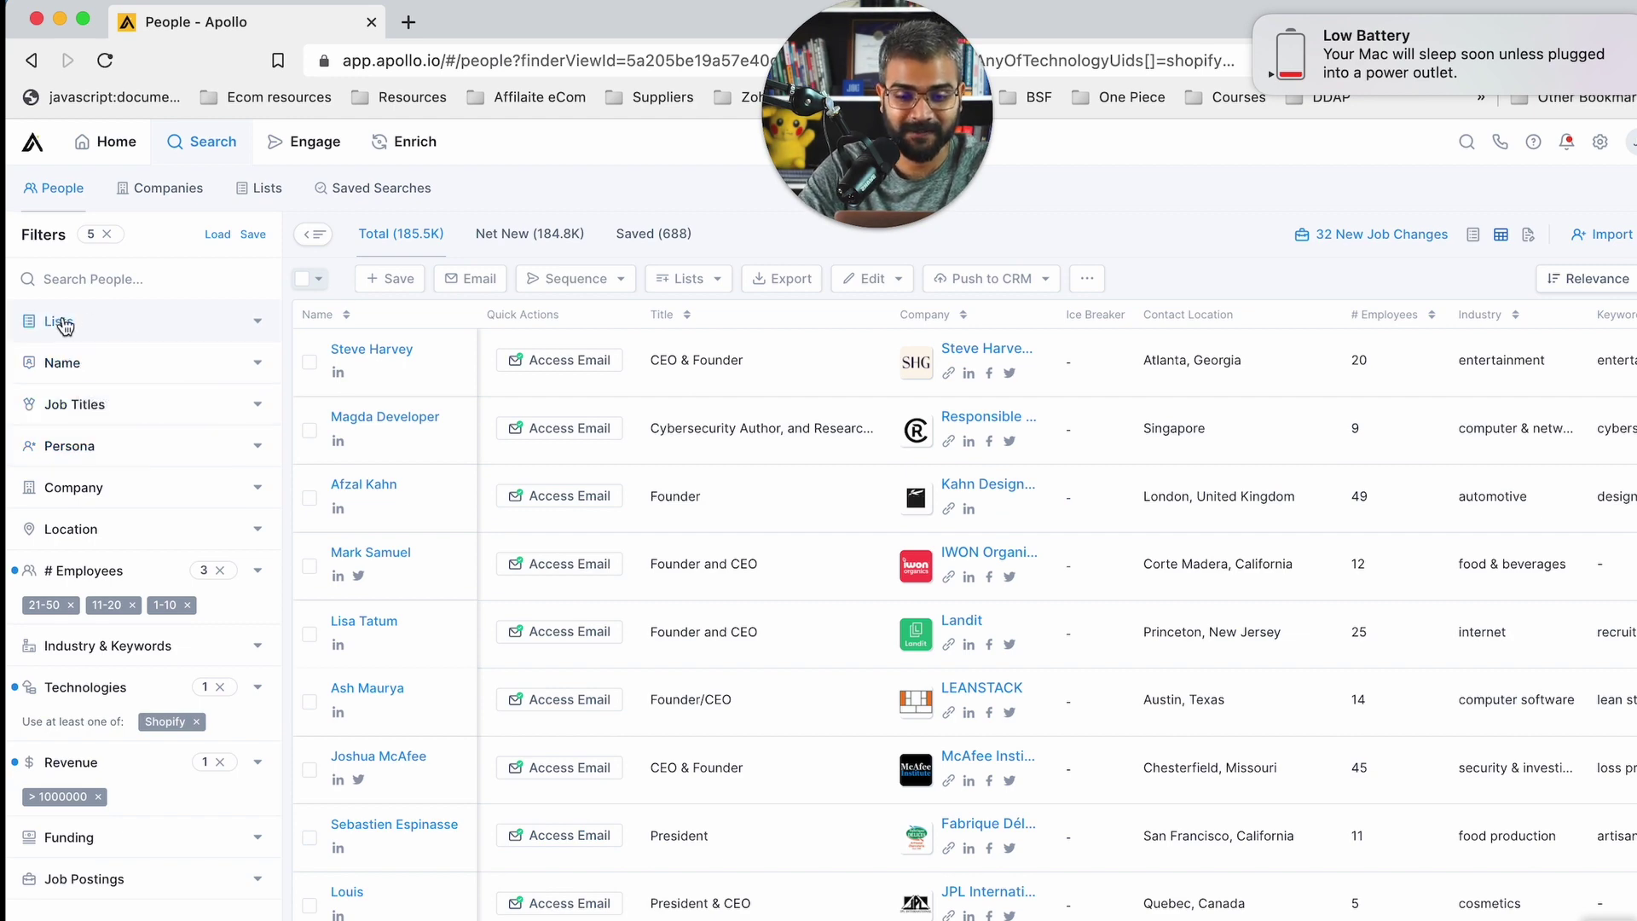
Add job titles CEO, founder, cofounder and chief executive officer, leaving 10.3K contacts
{"action": "left_click", "coordinate": [125, 404]}
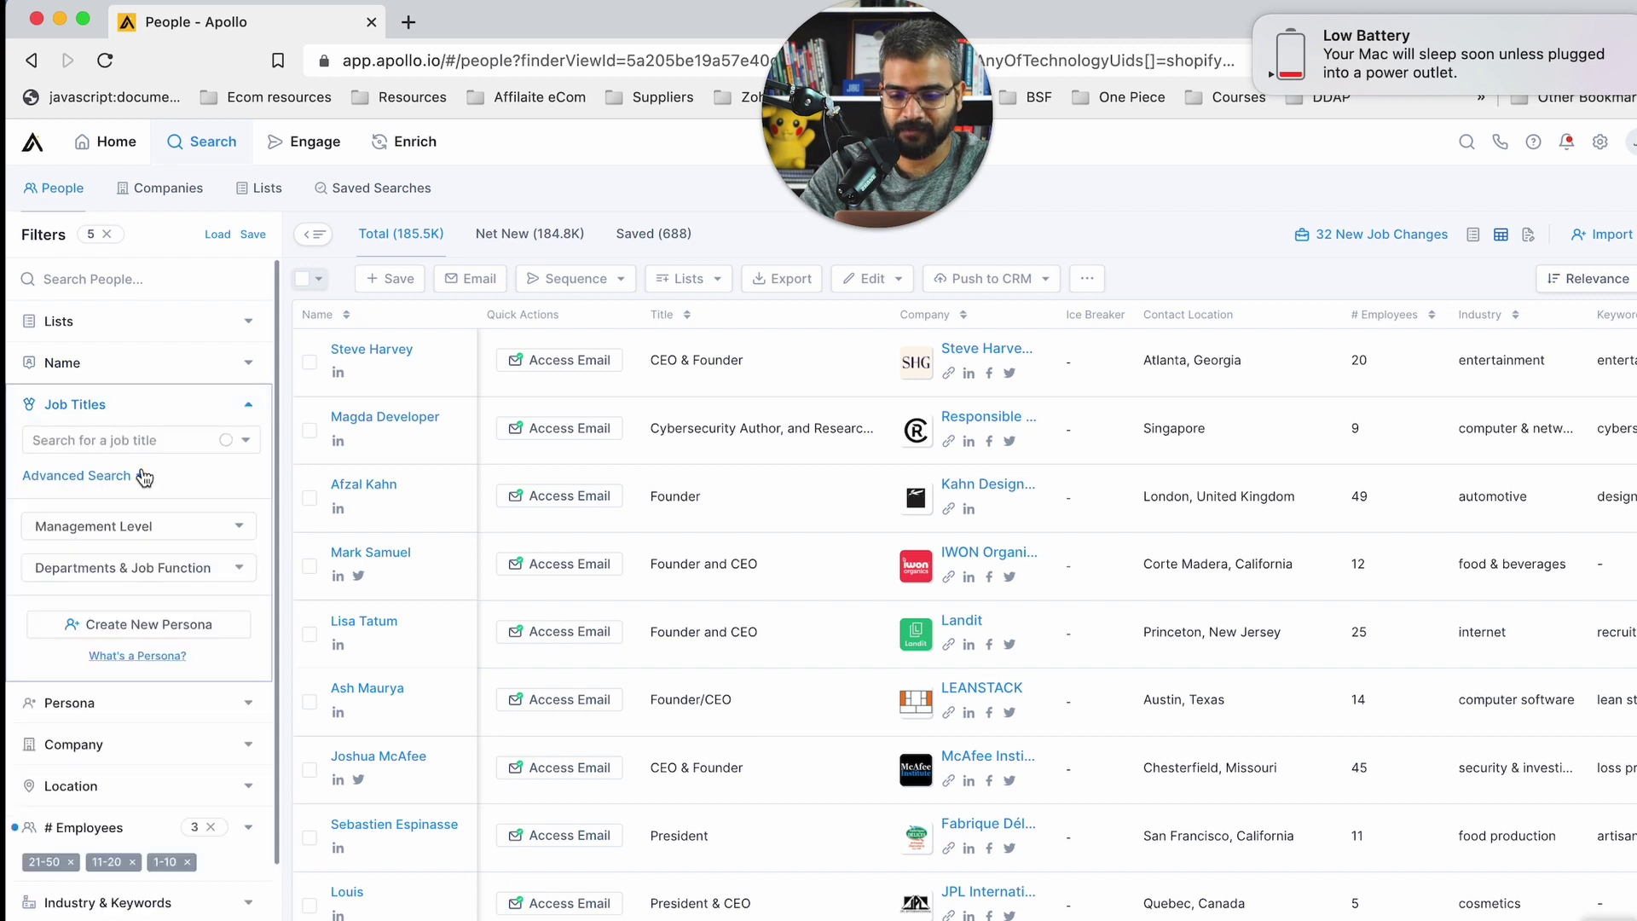
{"action": "left_click", "coordinate": [141, 442]}
{"action": "type", "text": "CEO"}
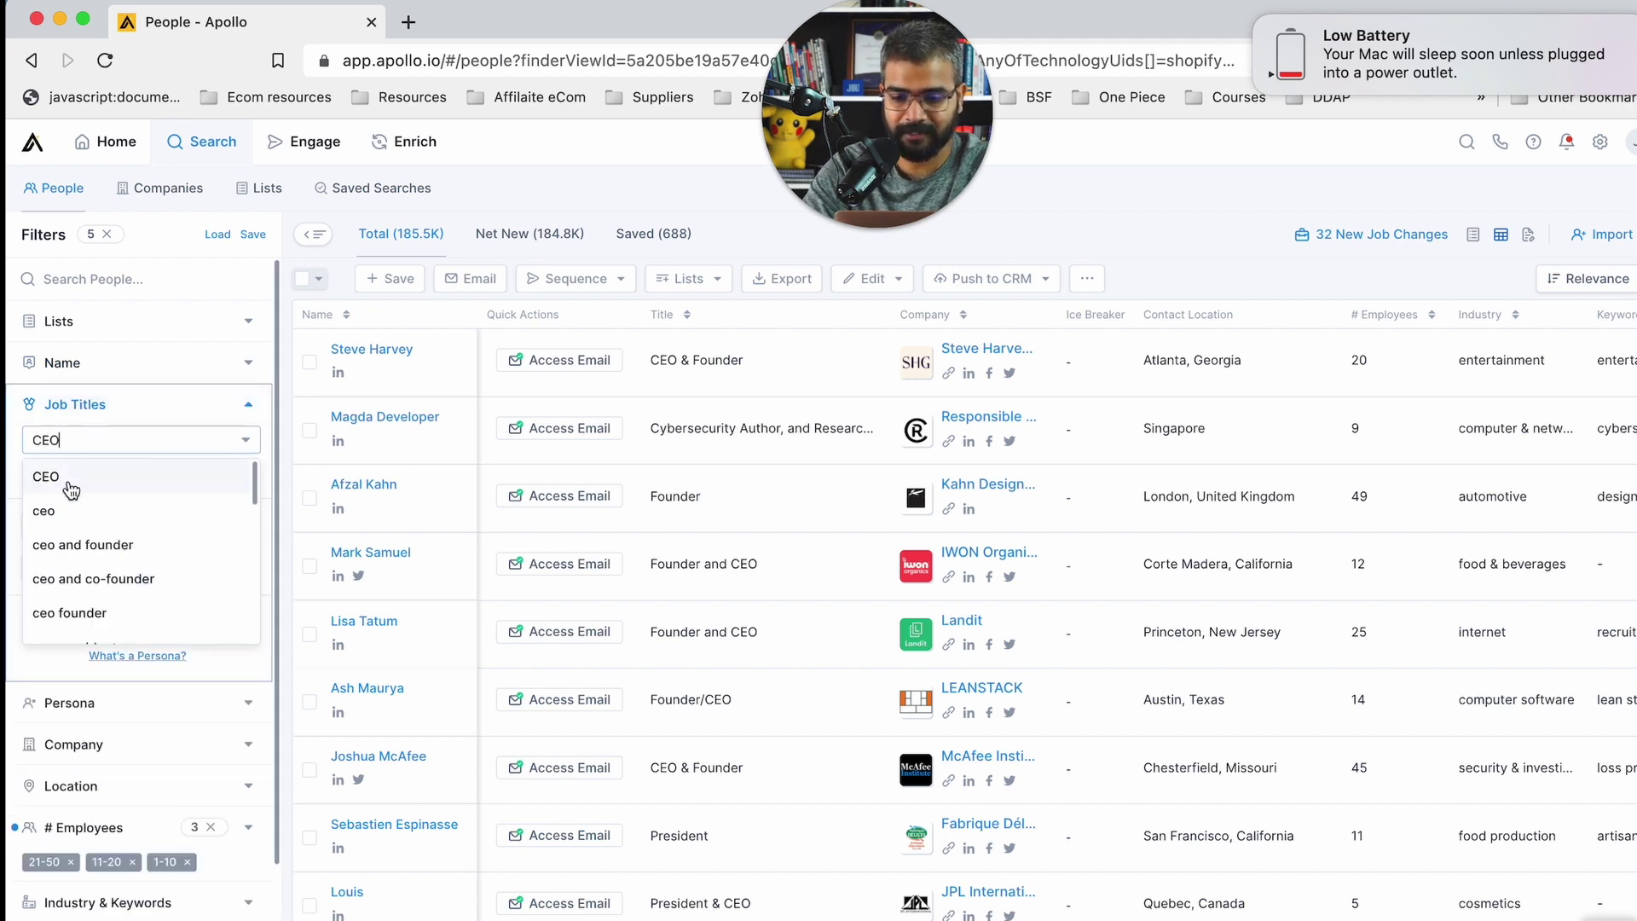
{"action": "left_click", "coordinate": [68, 479]}
{"action": "left_click", "coordinate": [105, 438]}
{"action": "type", "text": "founder"}
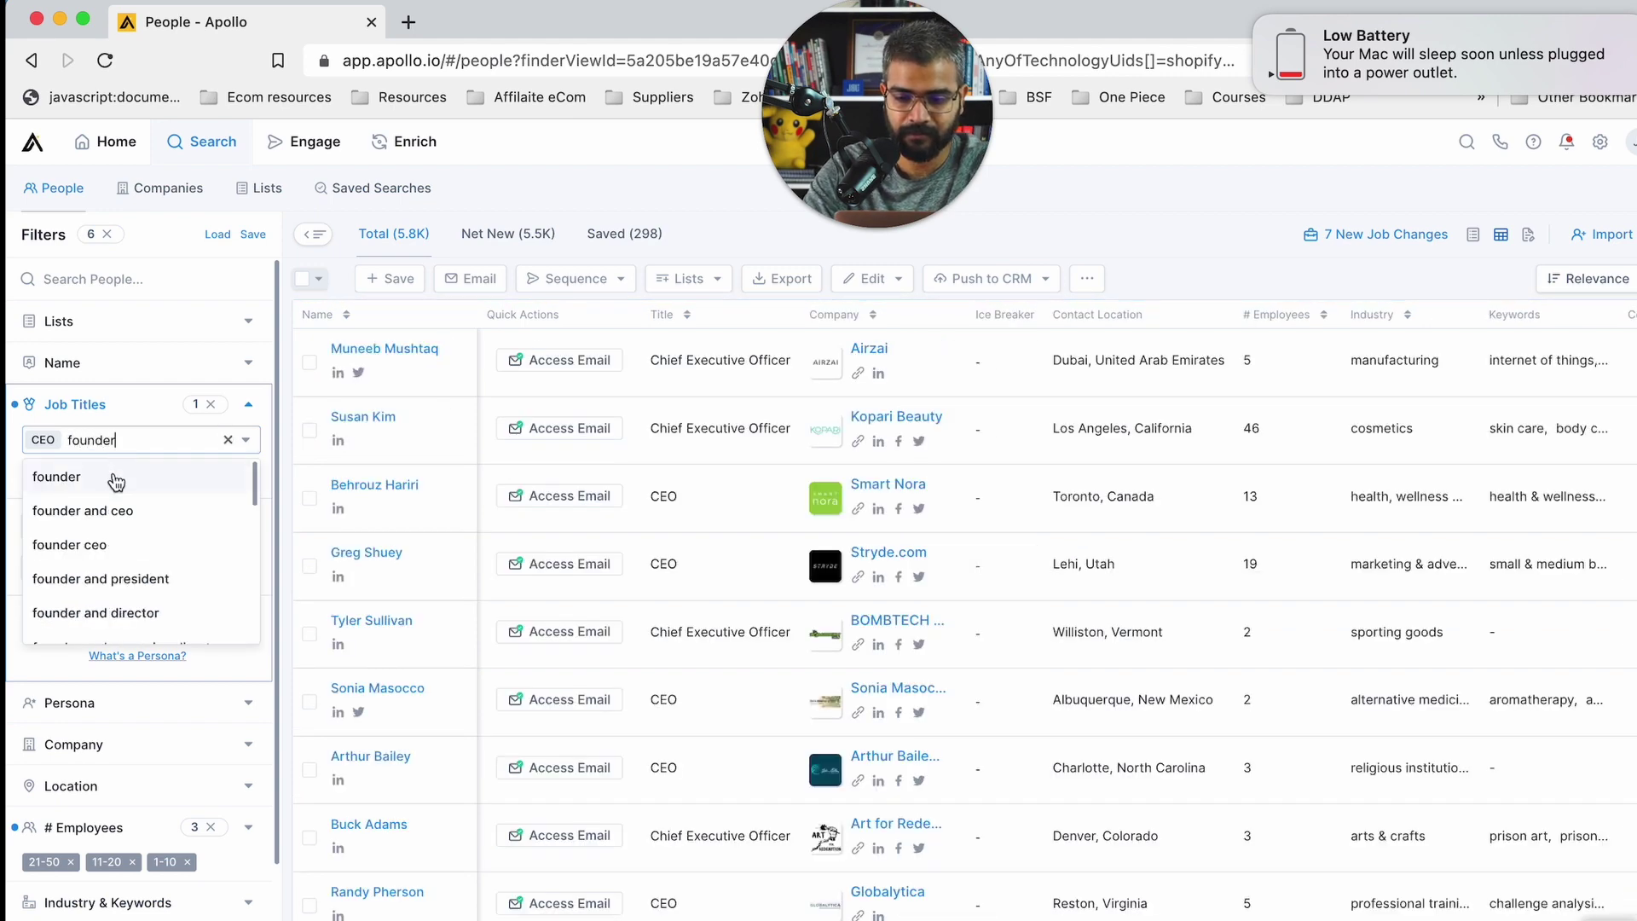
{"action": "left_click", "coordinate": [115, 480]}
{"action": "type", "text": "co"}
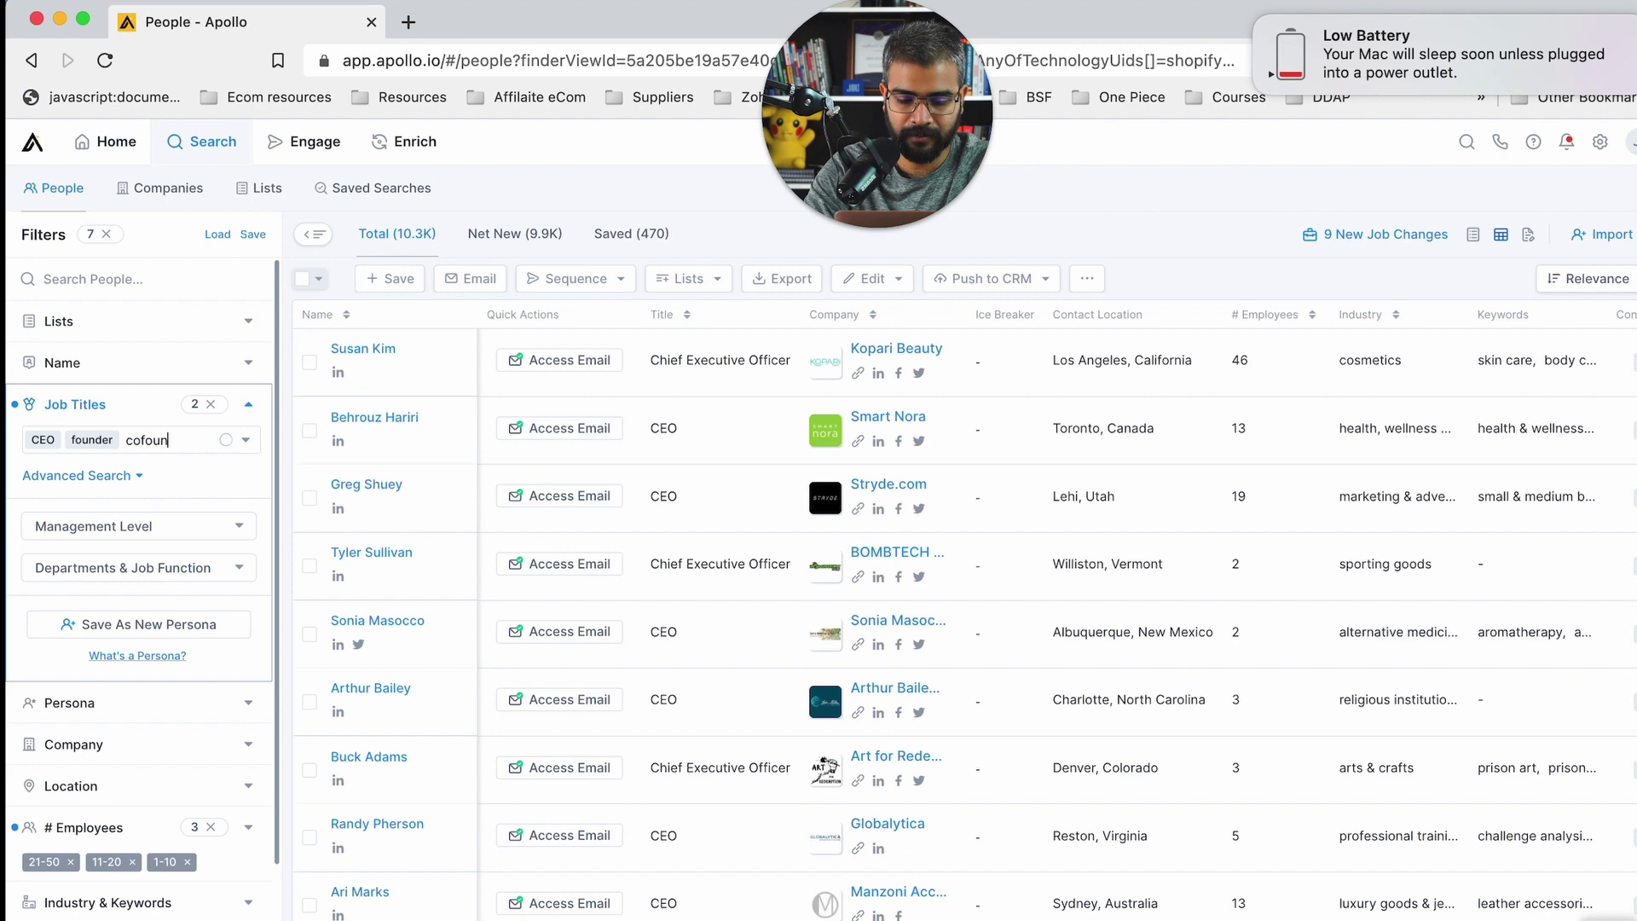
{"action": "type", "text": "founder"}
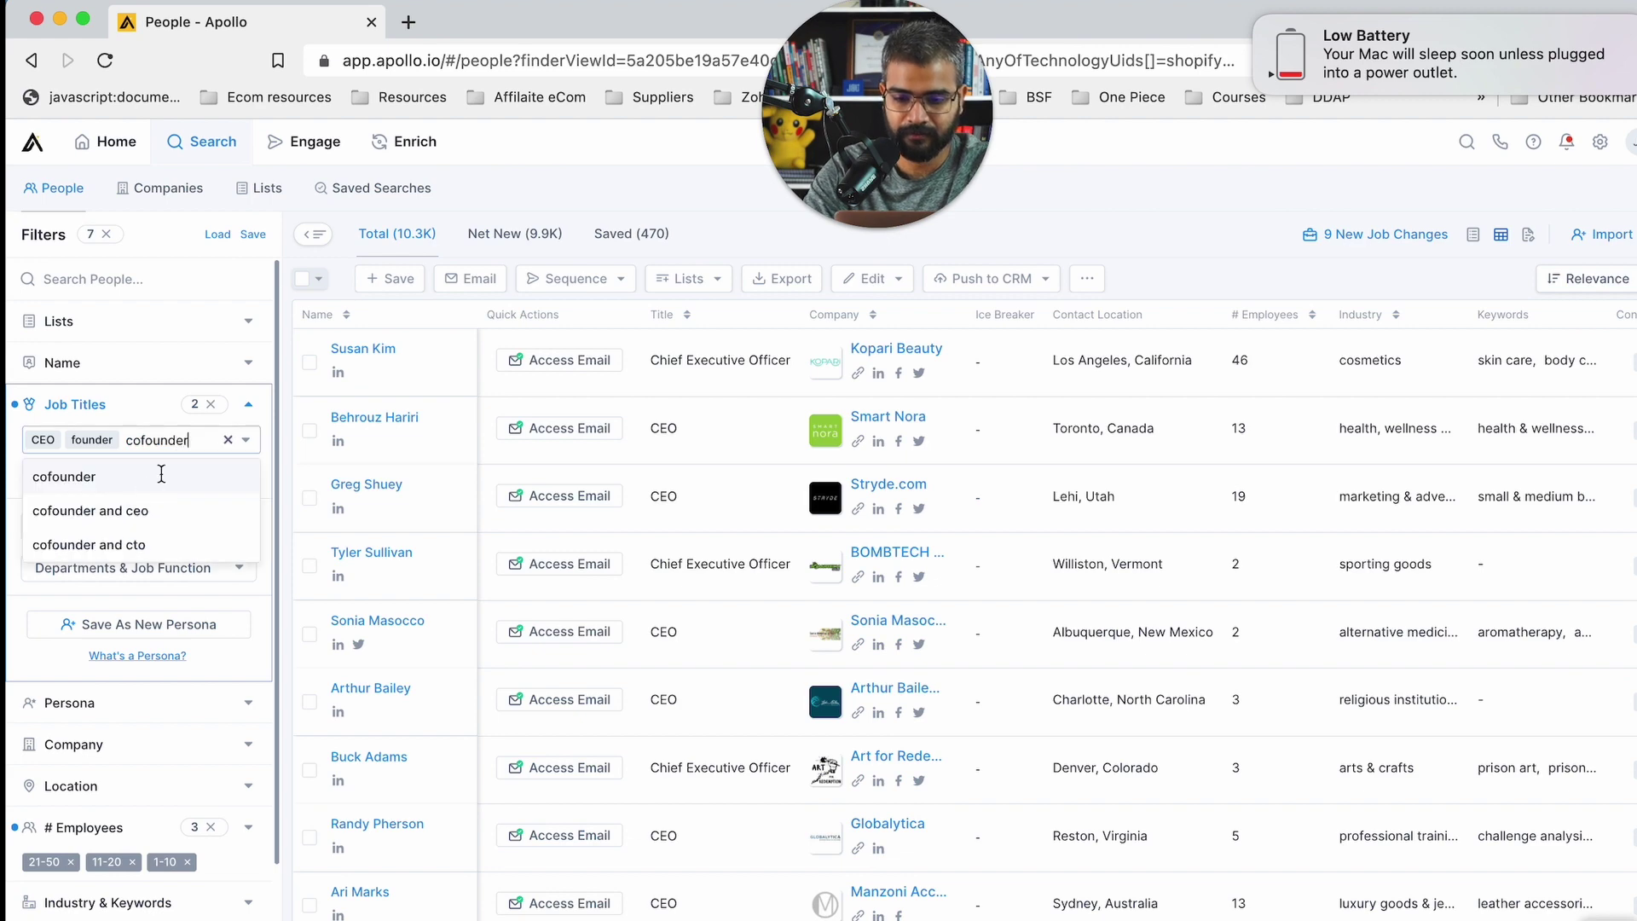
{"action": "left_click", "coordinate": [161, 472]}
{"action": "type", "text": "chief "}
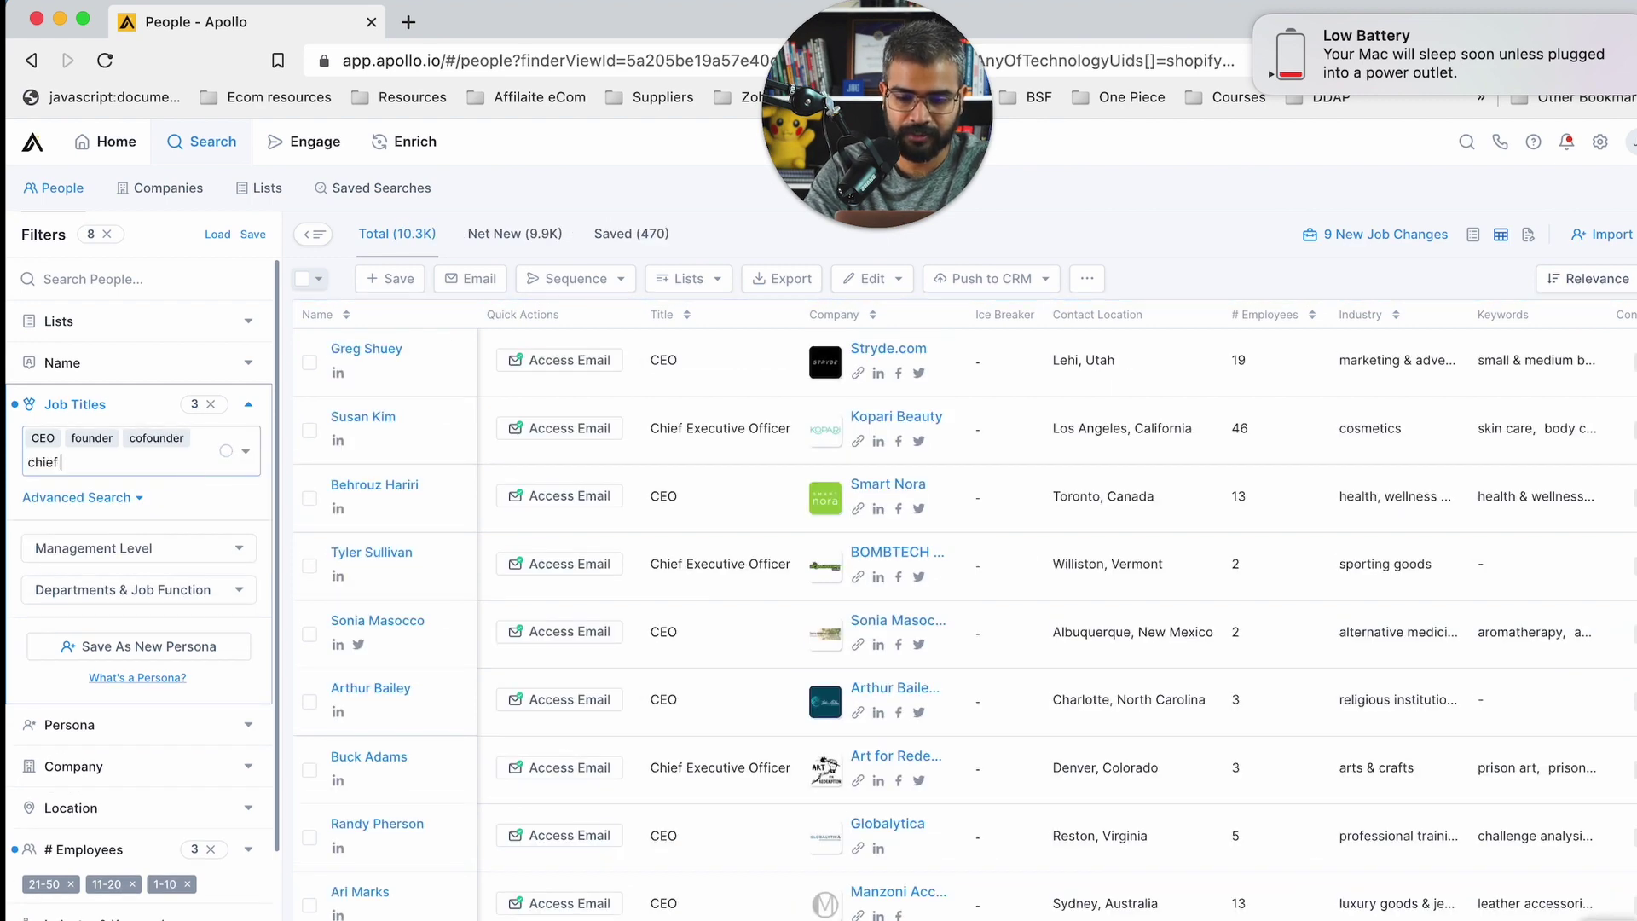
{"action": "type", "text": "exe"}
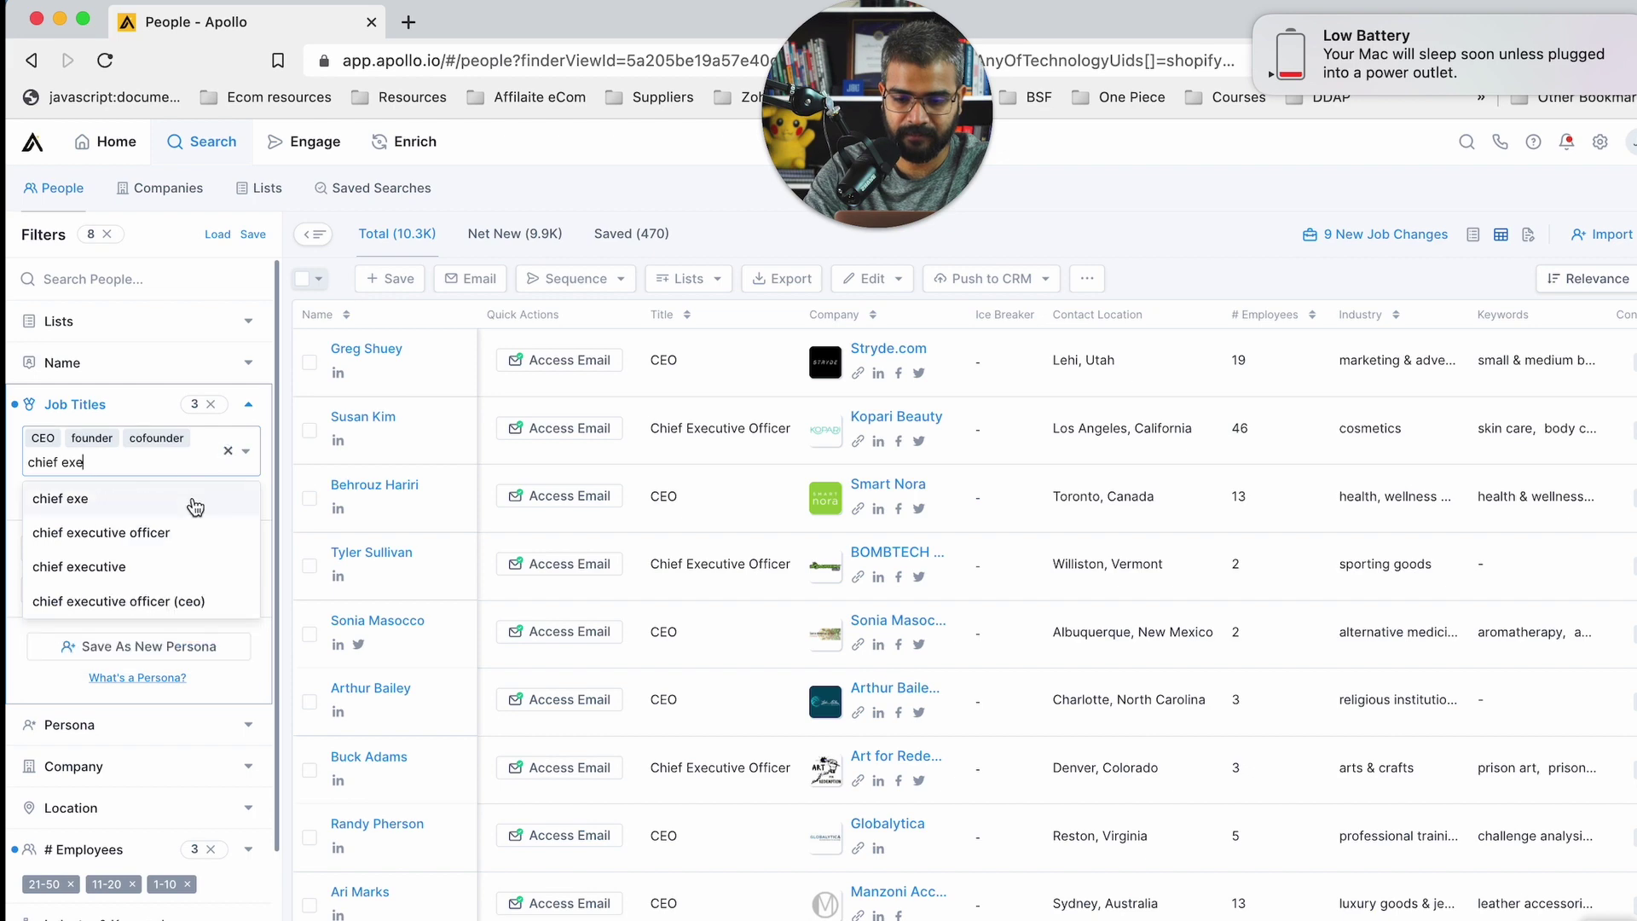
{"action": "left_click", "coordinate": [191, 529]}
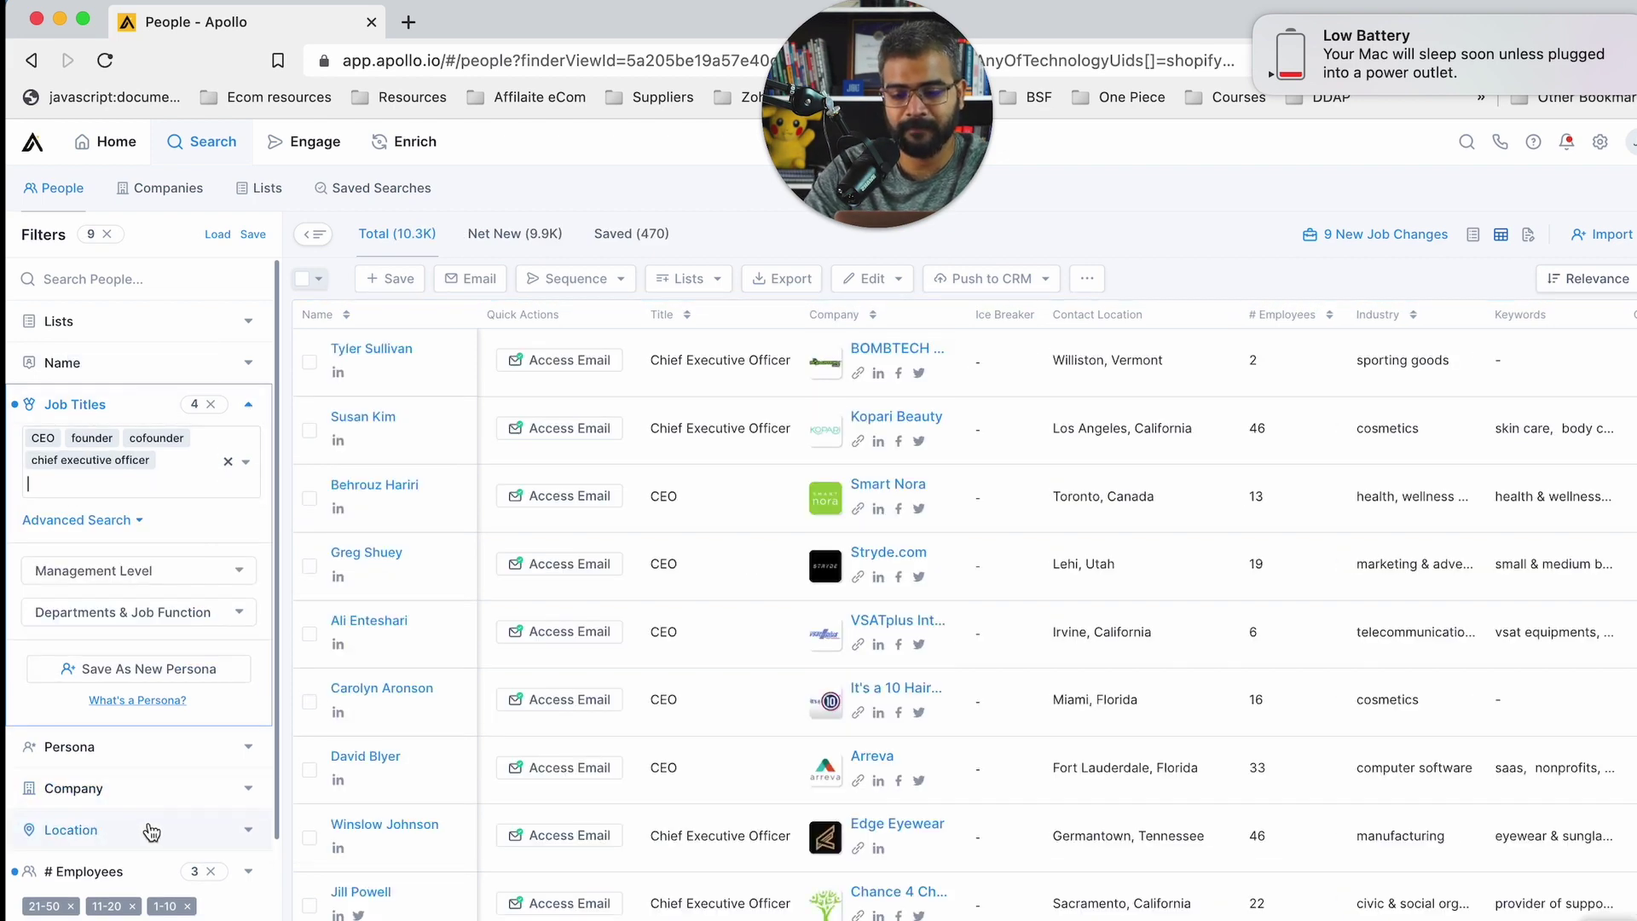
{"action": "scroll", "coordinate": [146, 836], "scroll_direction": "down", "scroll_amount": 3}
{"action": "scroll", "coordinate": [145, 832], "scroll_direction": "up", "scroll_amount": 3}
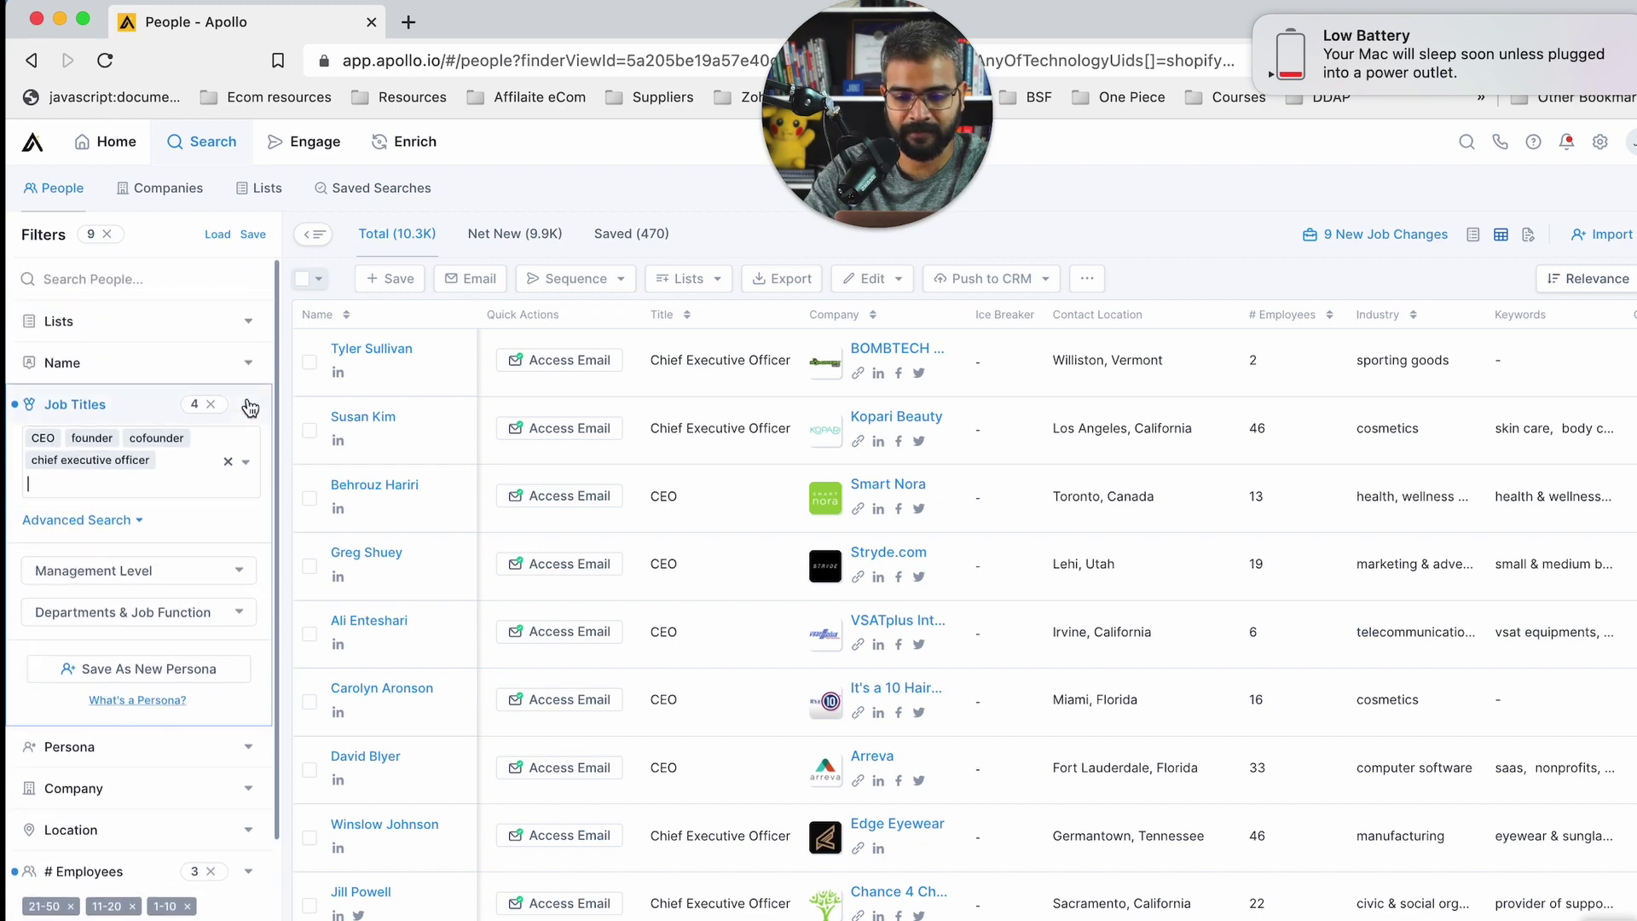
{"action": "left_click", "coordinate": [248, 404]}
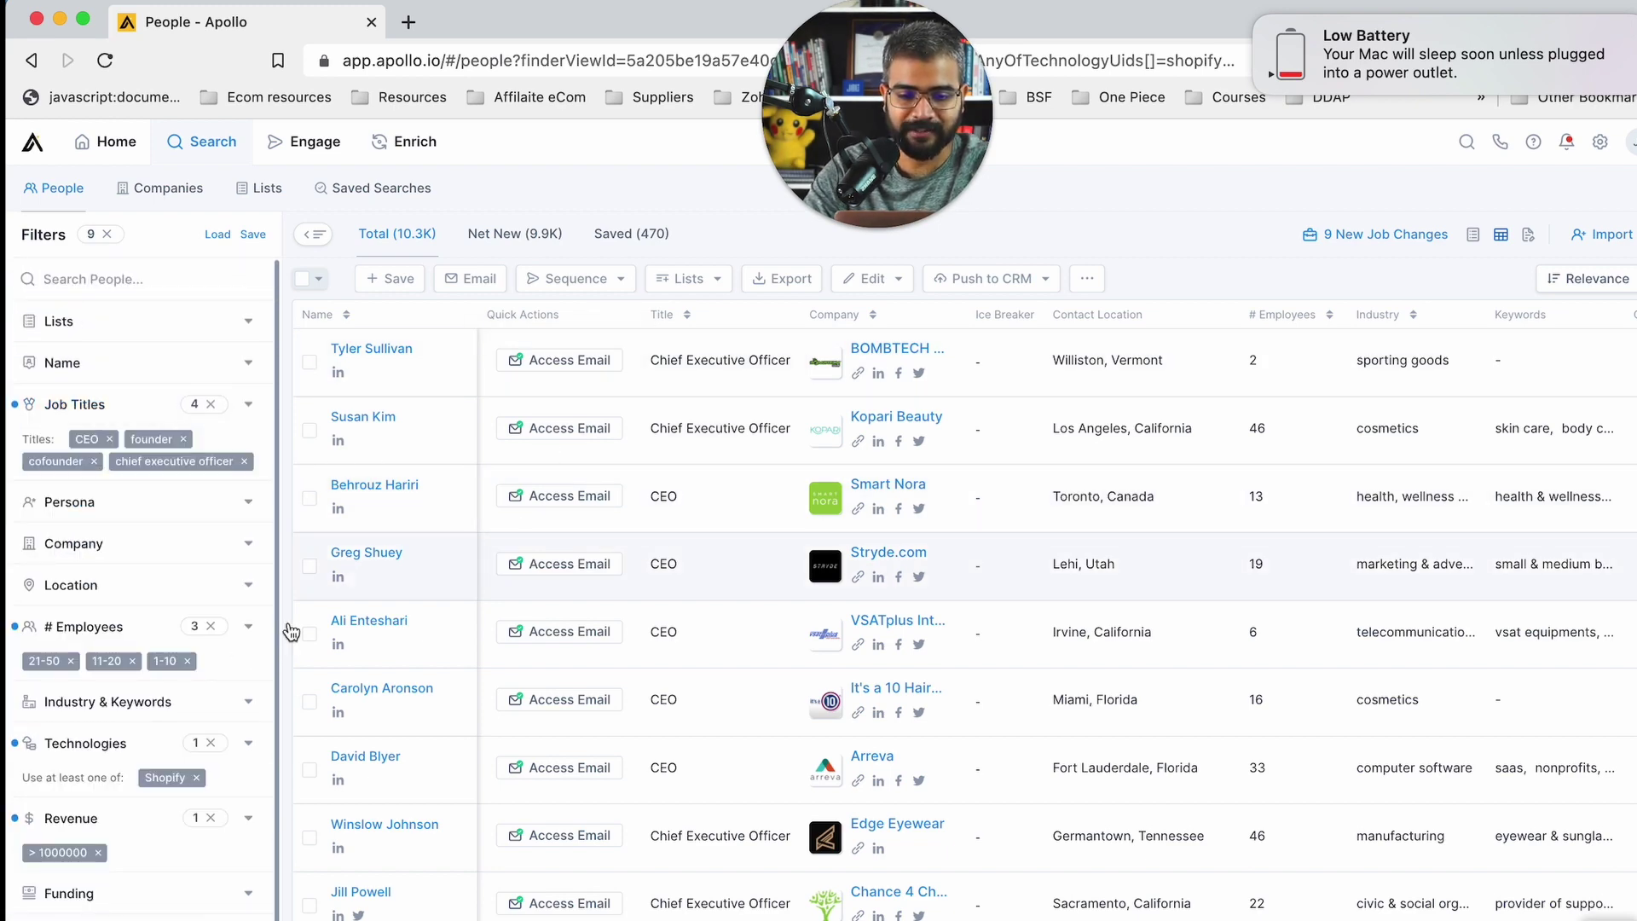
{"action": "scroll", "coordinate": [468, 680], "scroll_direction": "down", "scroll_amount": 3}
{"action": "scroll", "coordinate": [471, 684], "scroll_direction": "down", "scroll_amount": 10}
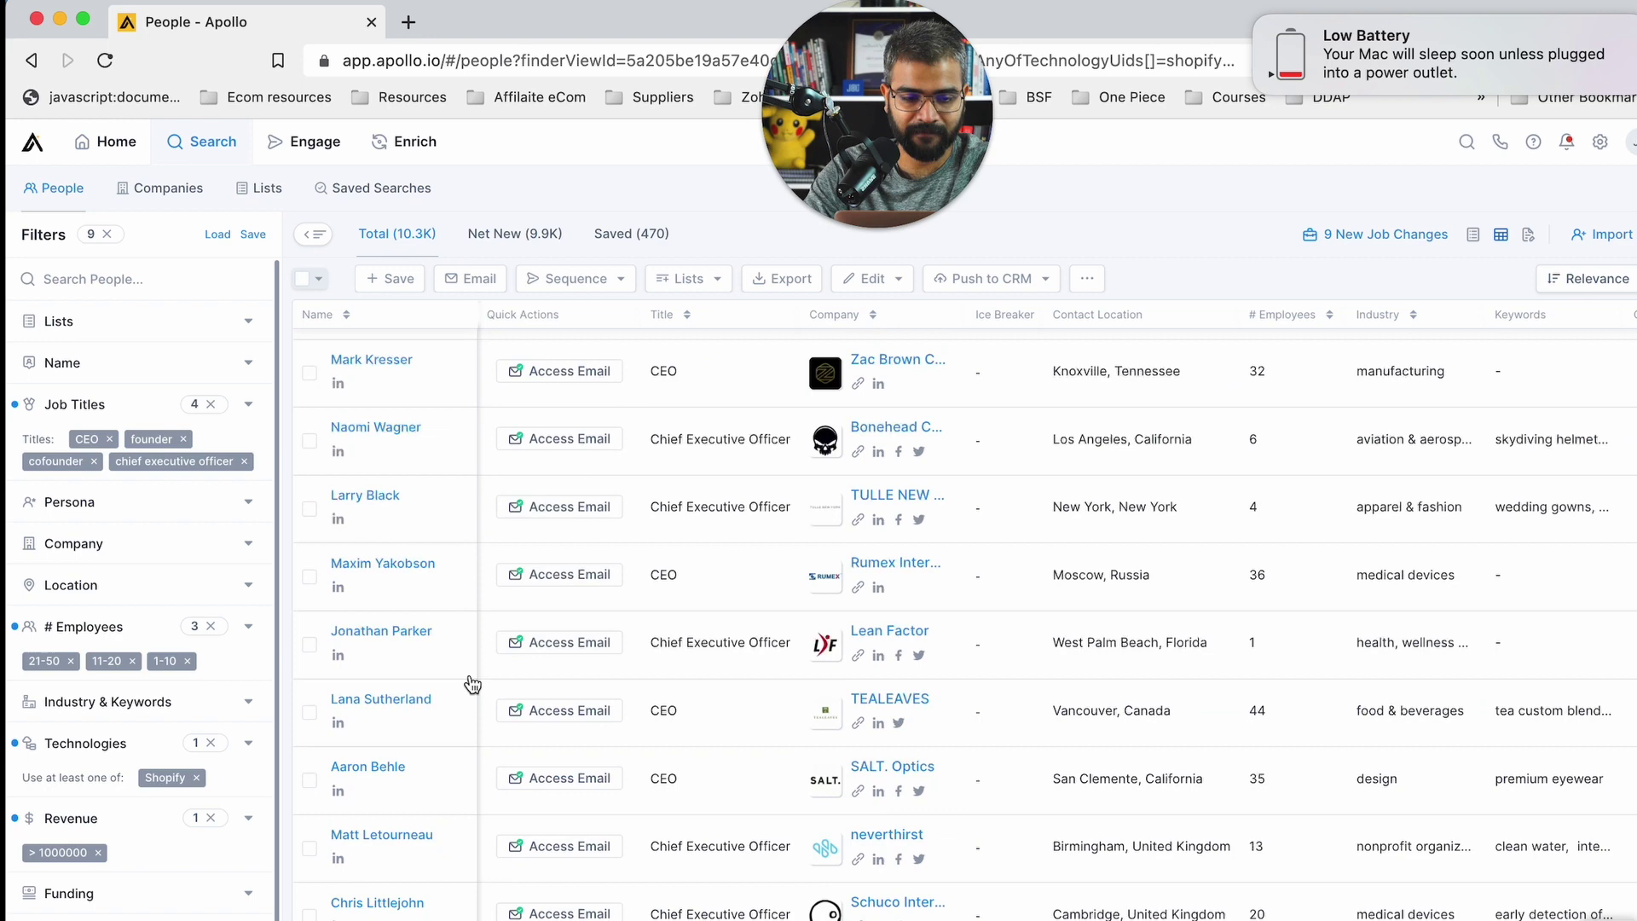
{"action": "scroll", "coordinate": [471, 685], "scroll_direction": "up", "scroll_amount": 13}
{"action": "scroll", "coordinate": [472, 684], "scroll_direction": "down", "scroll_amount": 11}
{"action": "scroll", "coordinate": [472, 684], "scroll_direction": "down", "scroll_amount": 1}
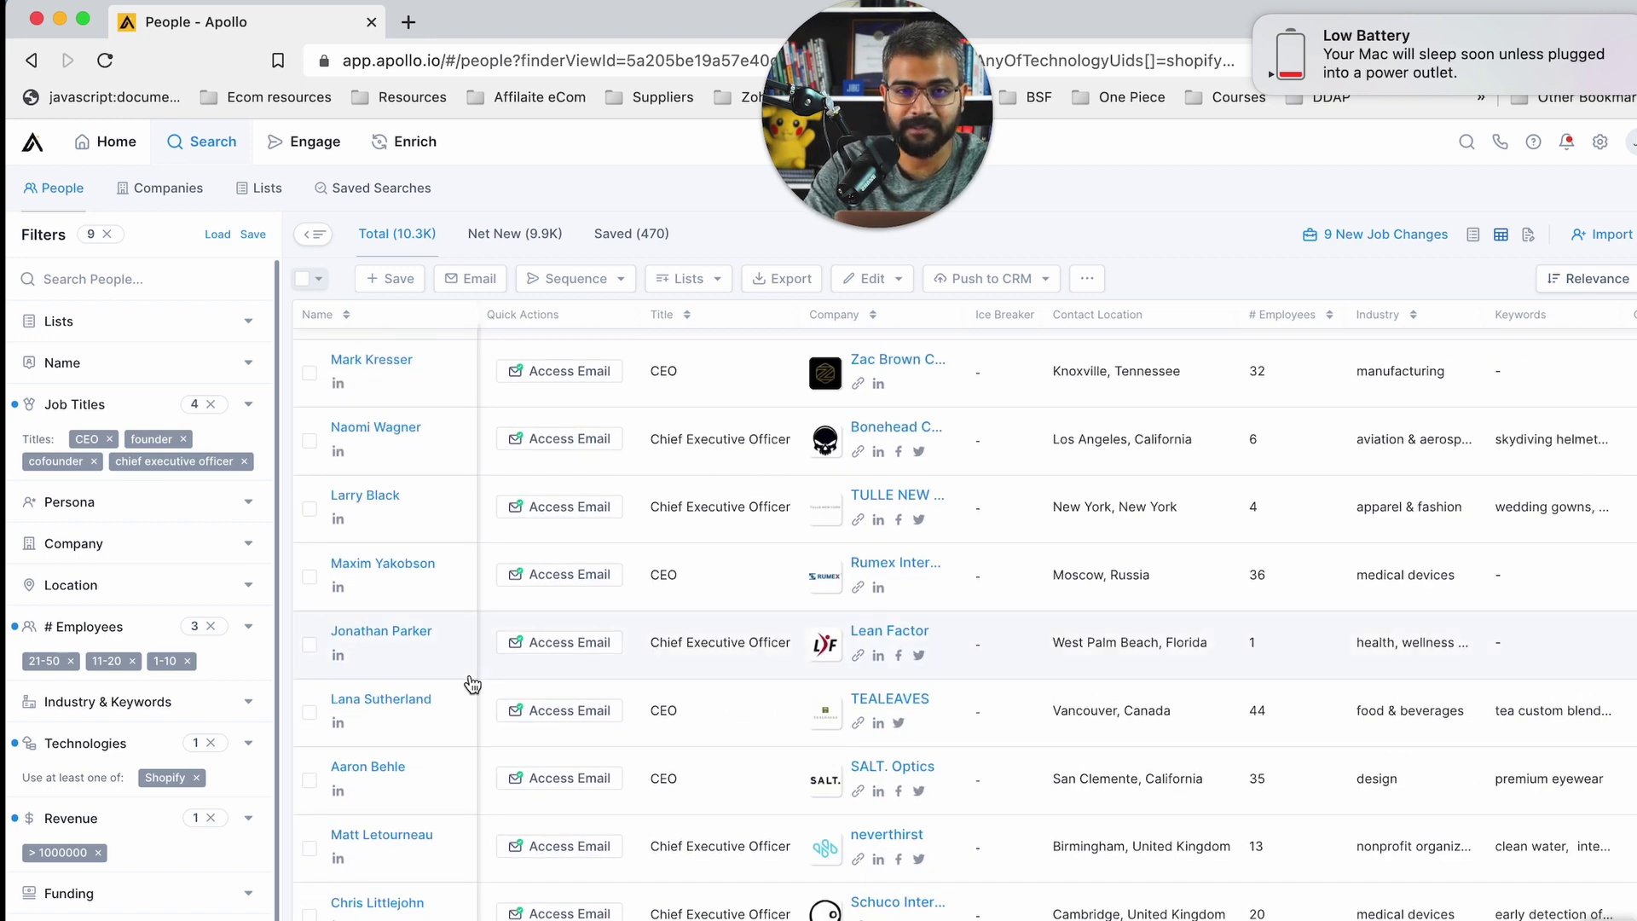
{"action": "scroll", "coordinate": [732, 628], "scroll_direction": "up", "scroll_amount": 4}
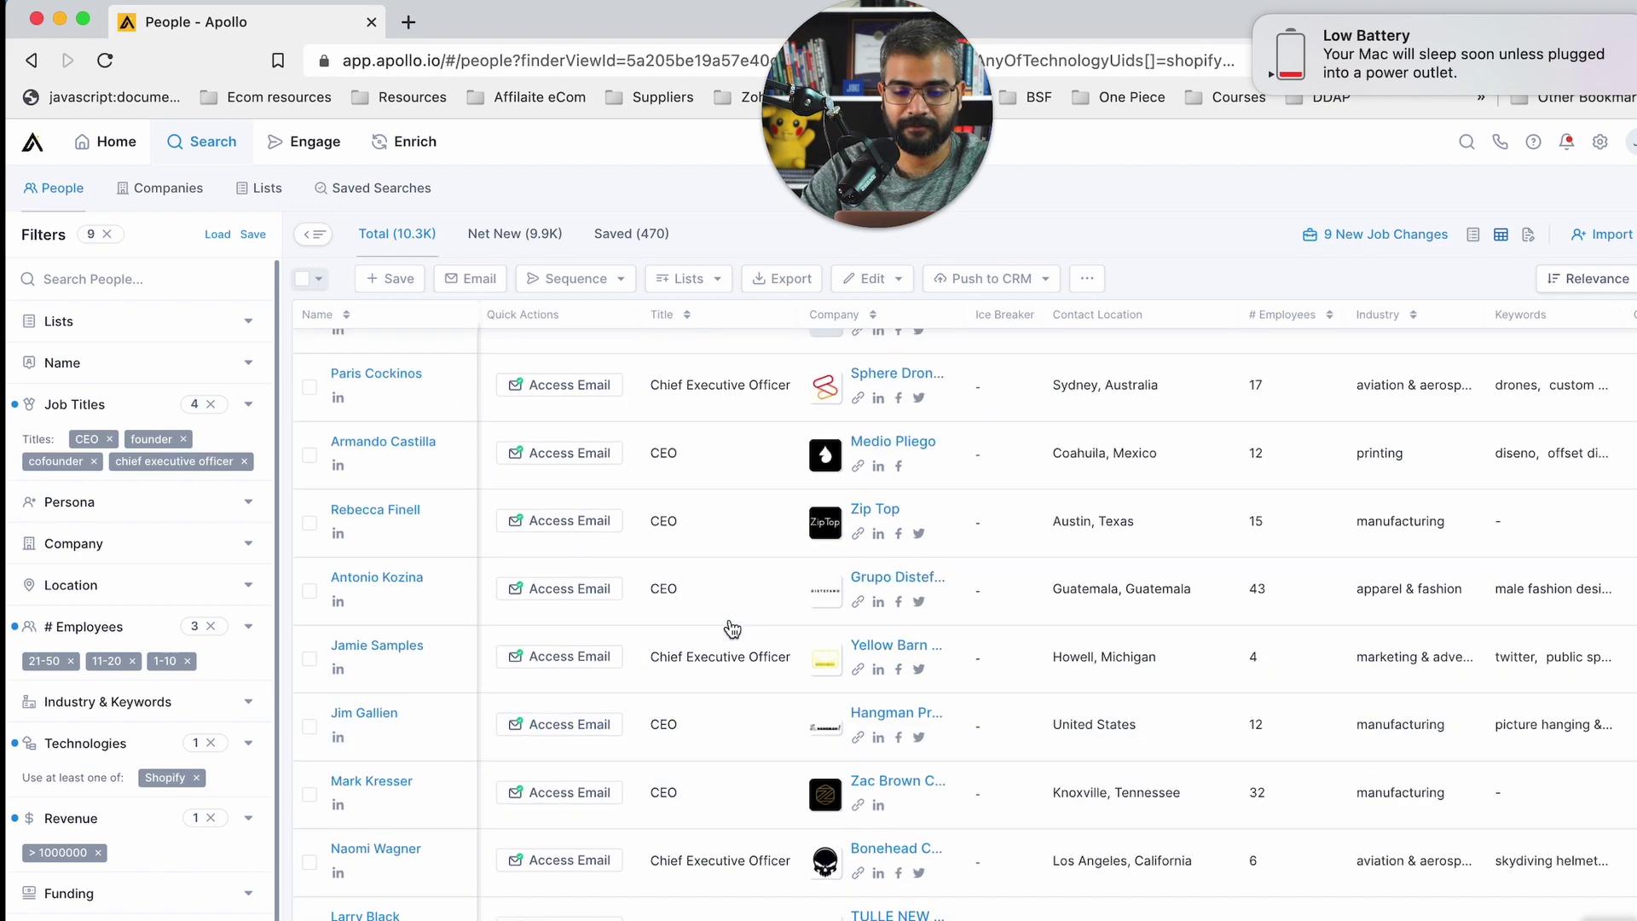
{"action": "scroll", "coordinate": [732, 628], "scroll_direction": "up", "scroll_amount": 5}
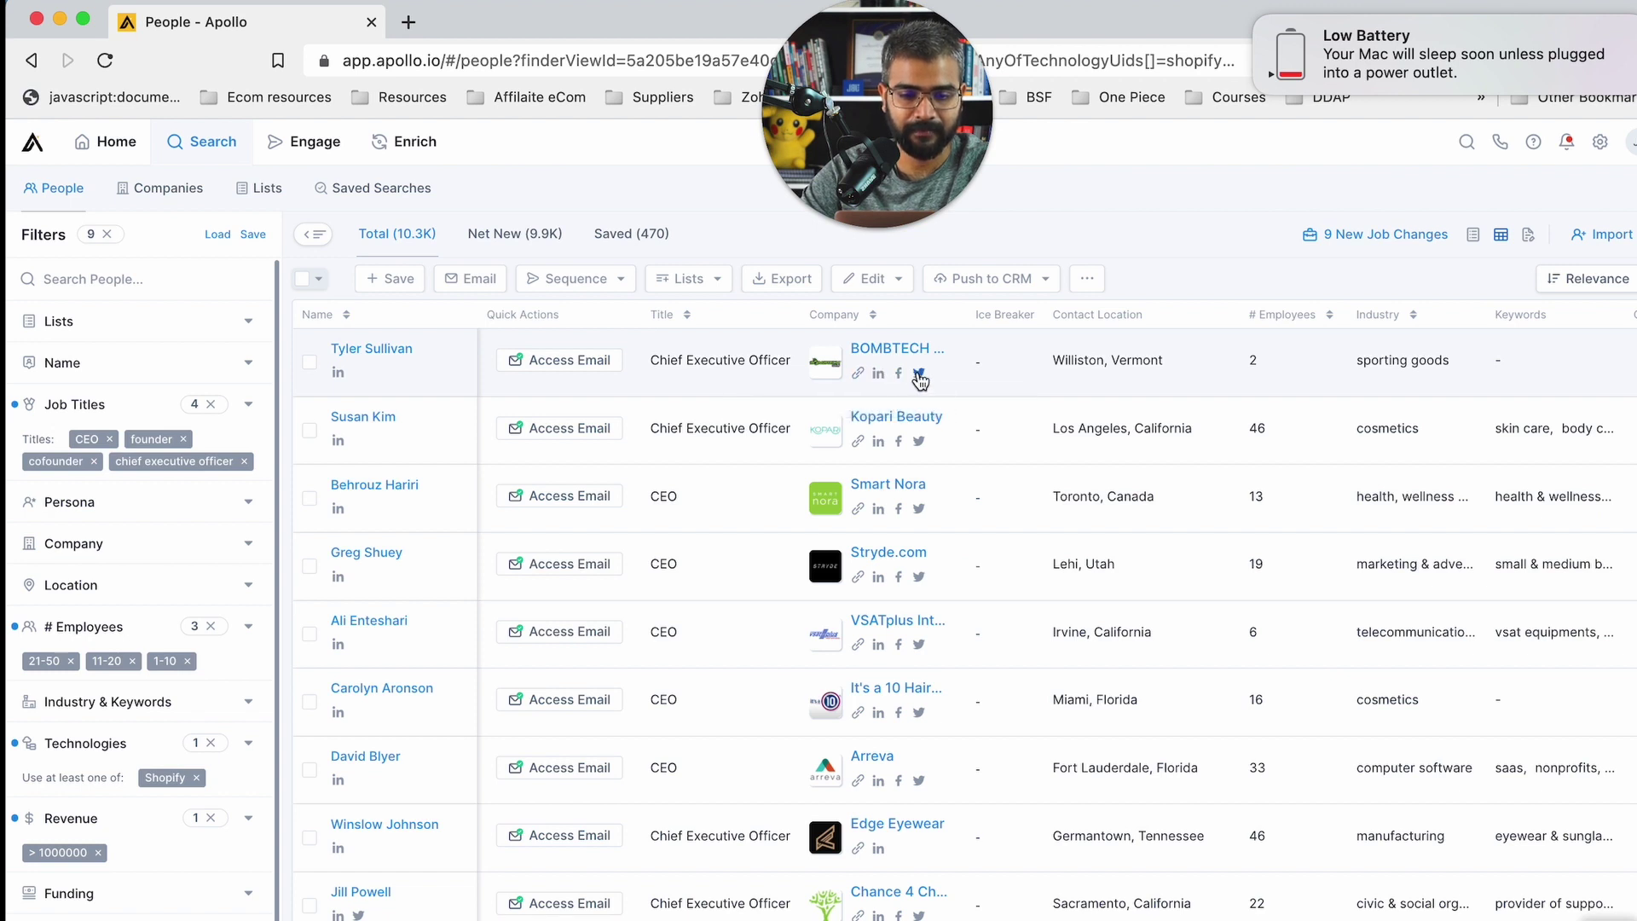
{"action": "left_click", "coordinate": [337, 372]}
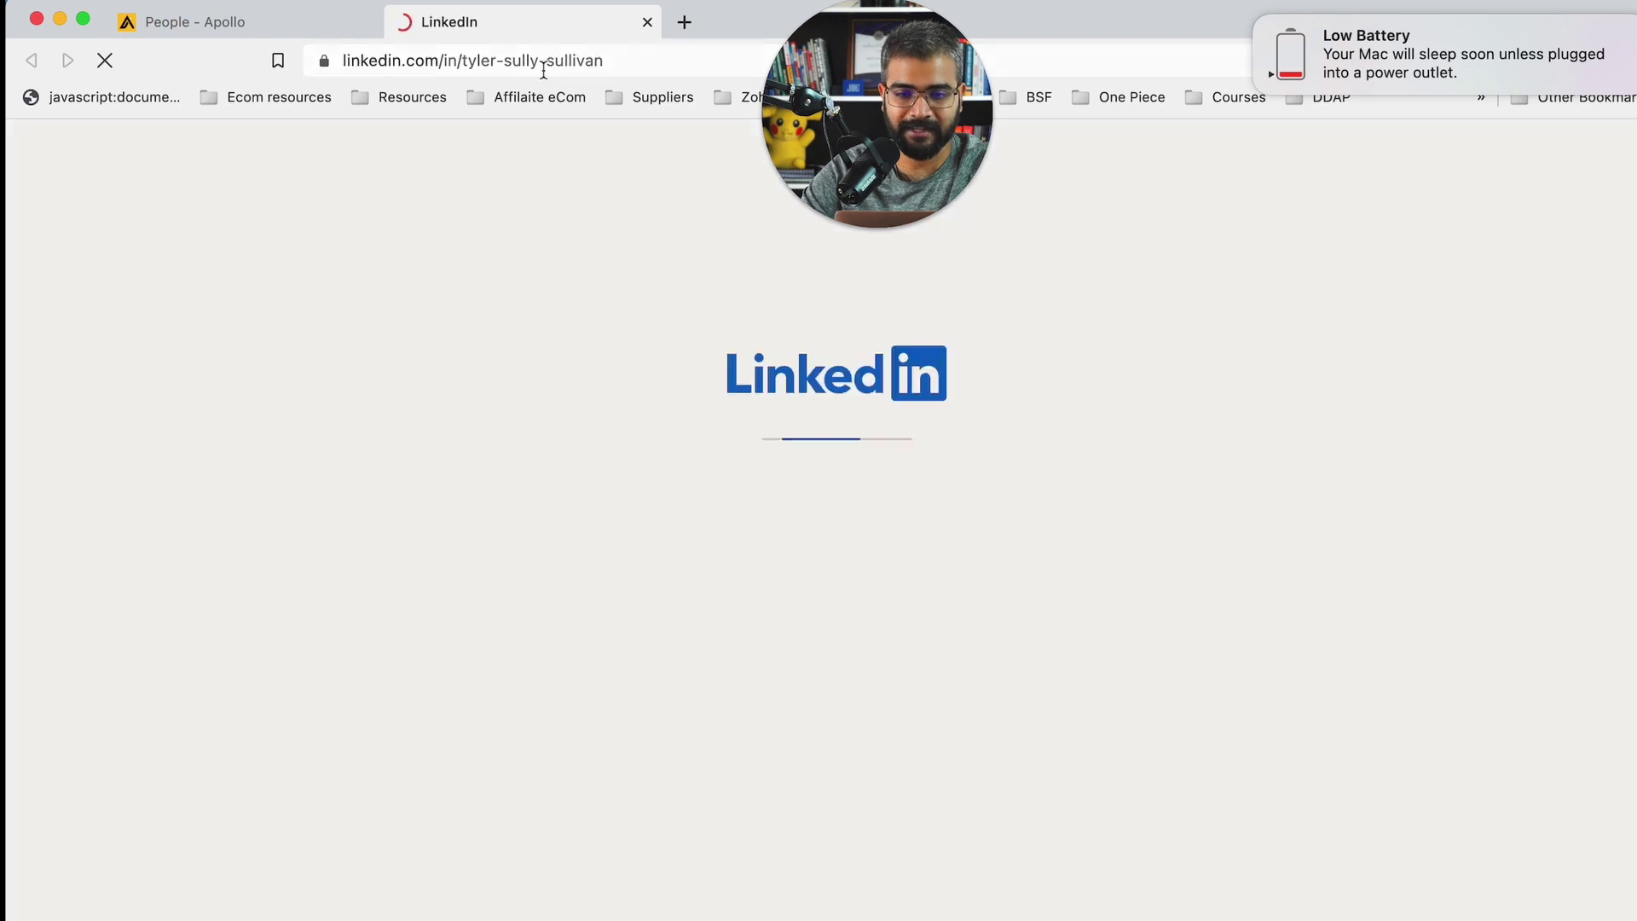
{"action": "mouse_move", "coordinate": [1264, 24]}
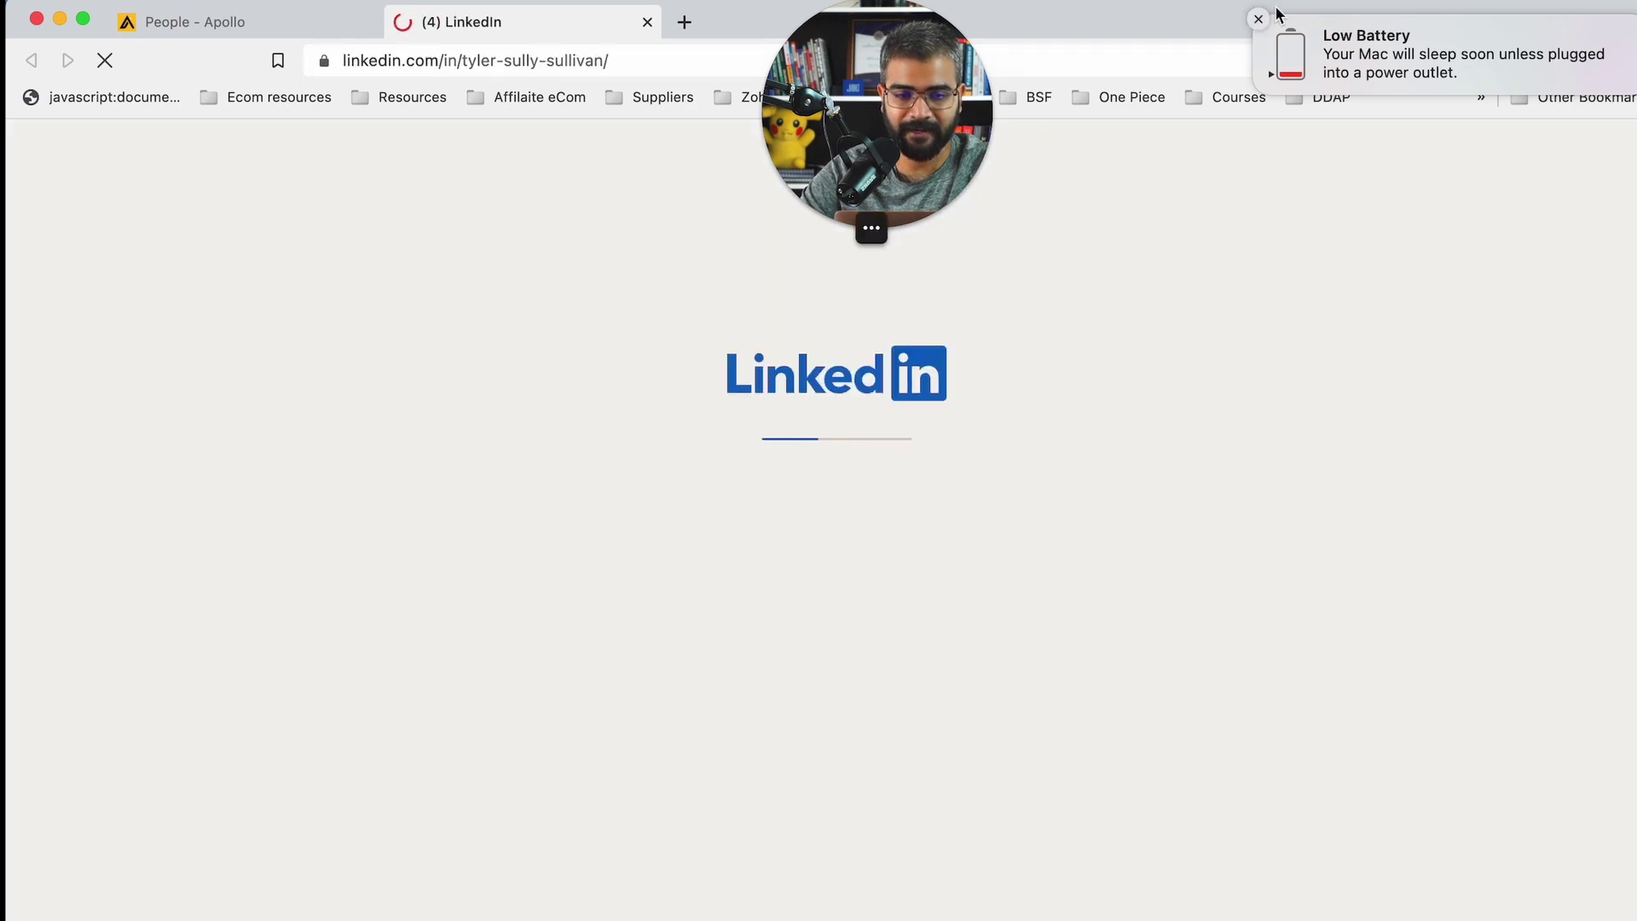
{"action": "left_click", "coordinate": [1260, 20]}
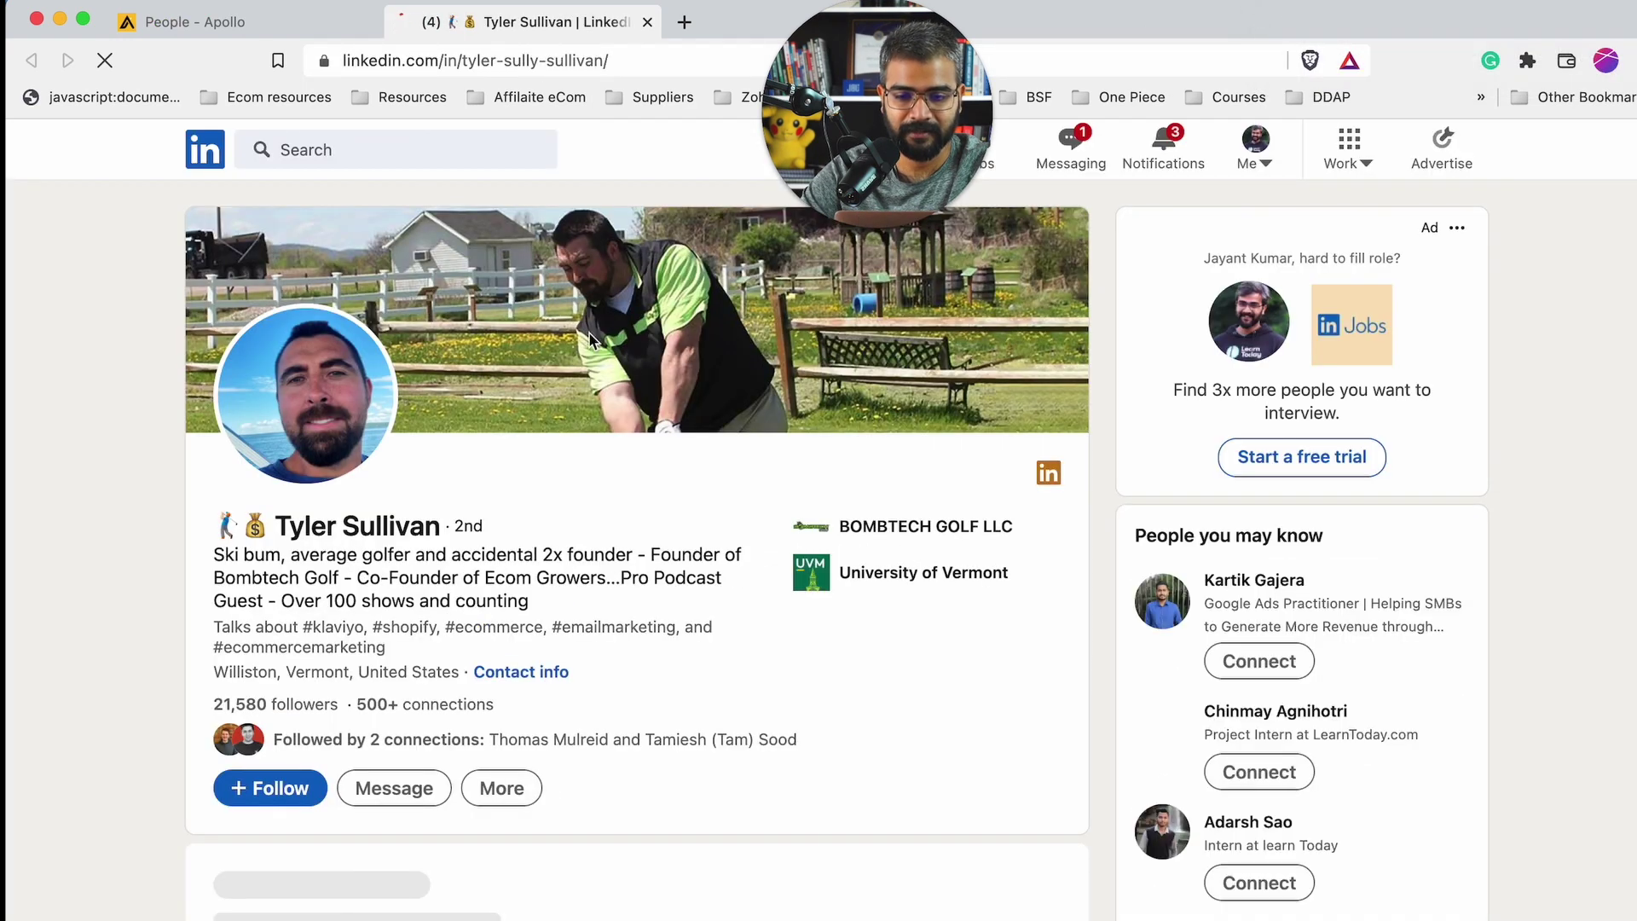
{"action": "left_click", "coordinate": [647, 22]}
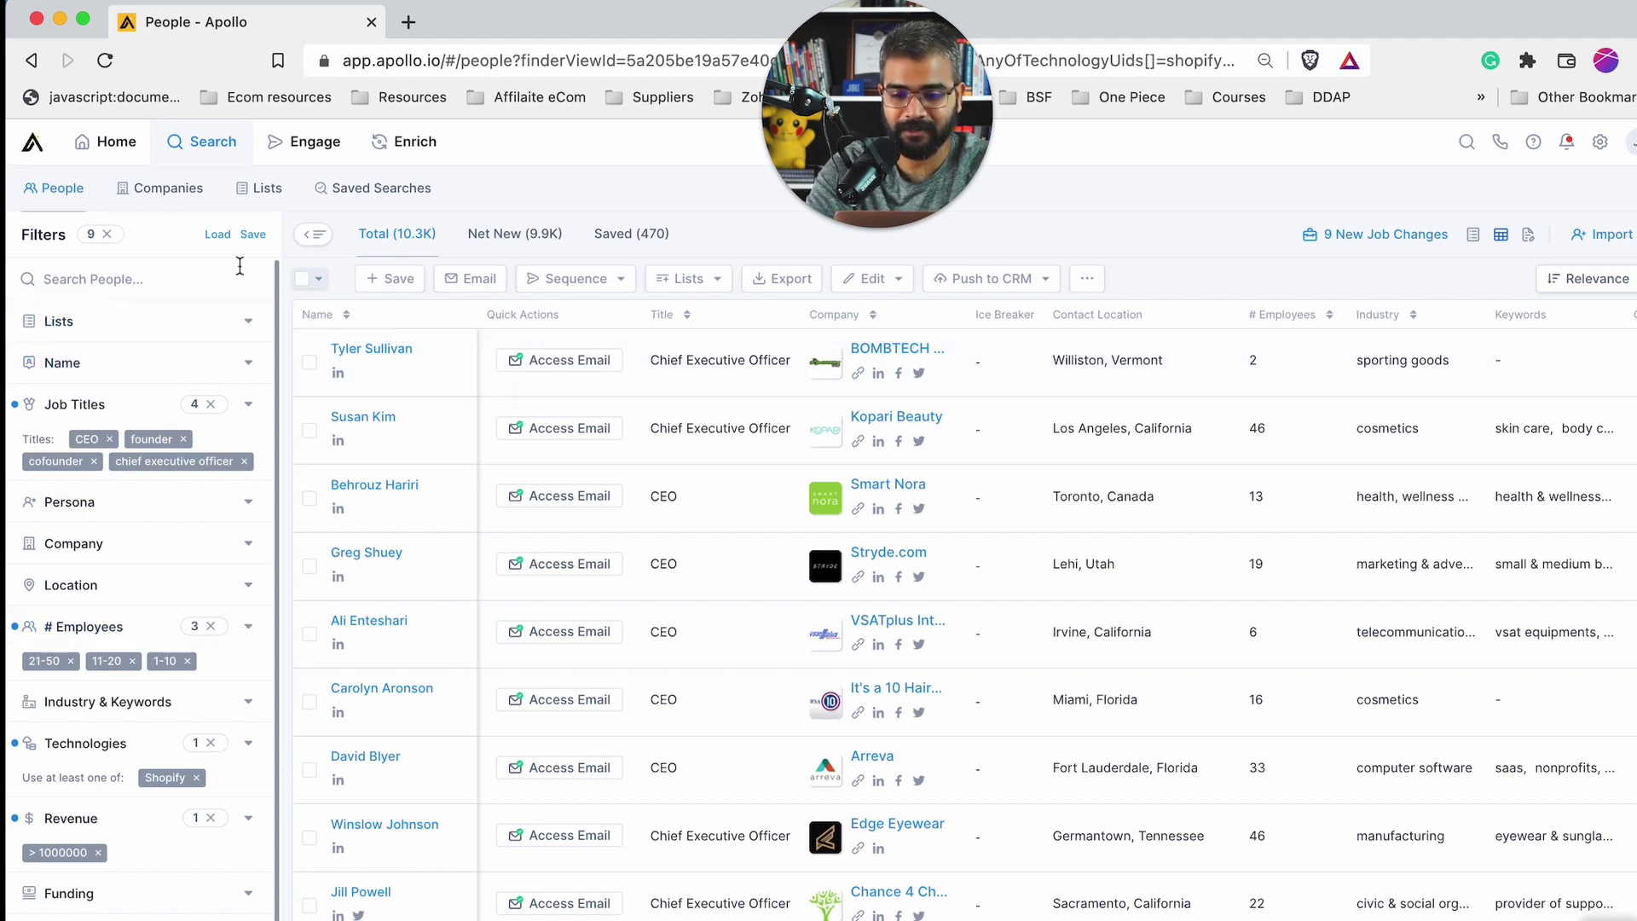
Name the new saved search 'CEO | E<50 | Tech: Shopify | Rev: 1M'
{"action": "scroll", "coordinate": [176, 545], "scroll_direction": "down", "scroll_amount": 1}
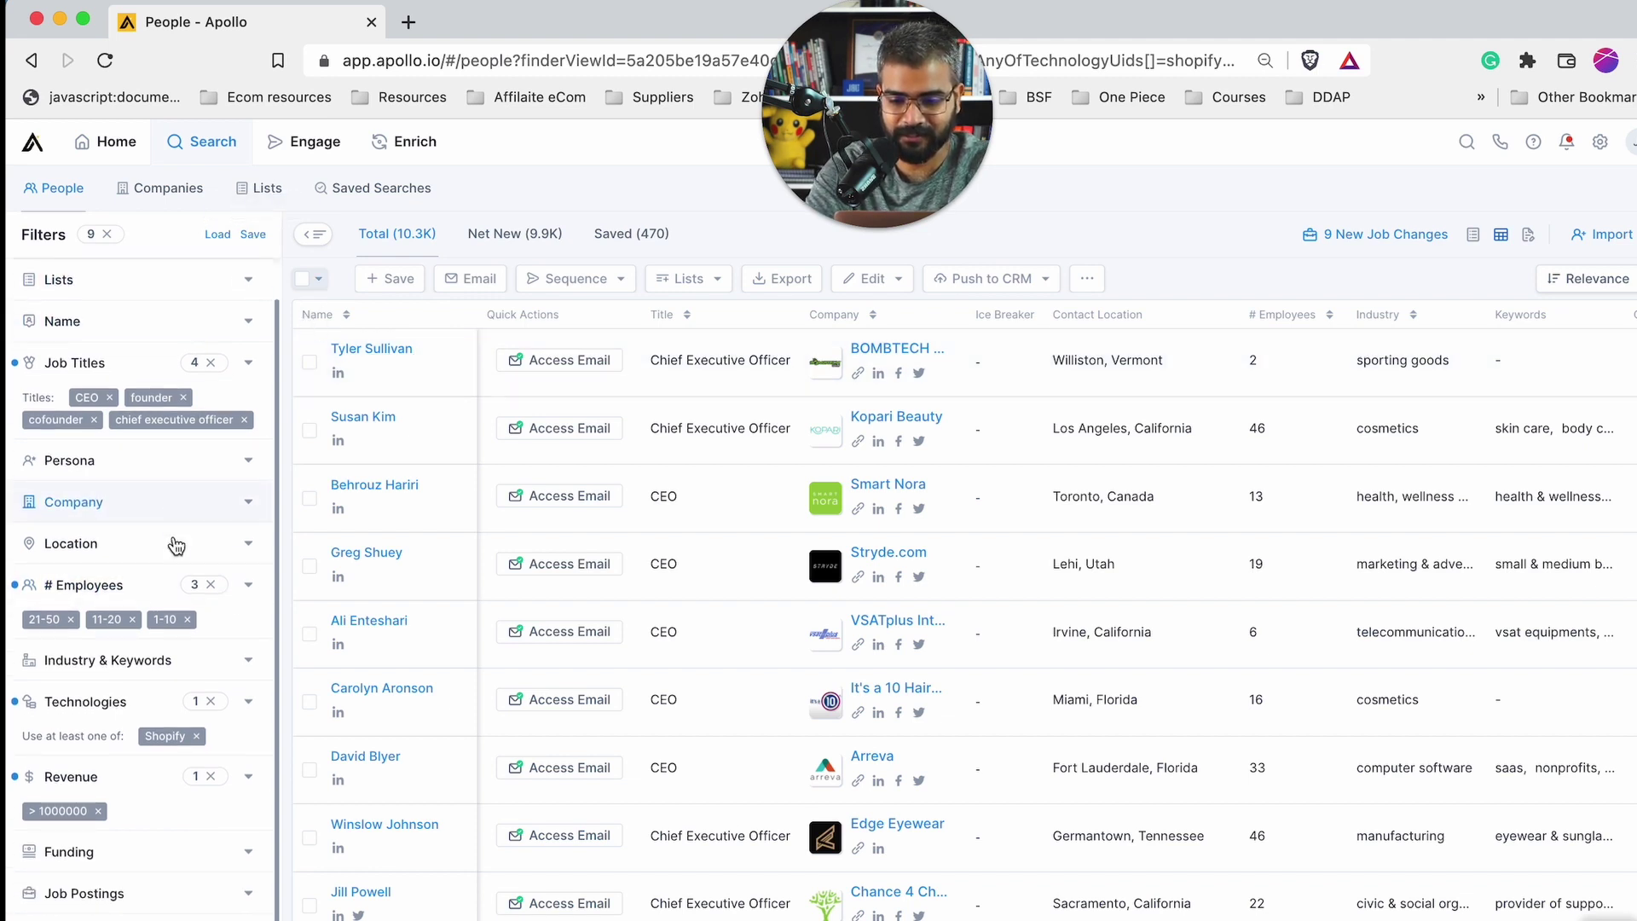
{"action": "left_click", "coordinate": [260, 239]}
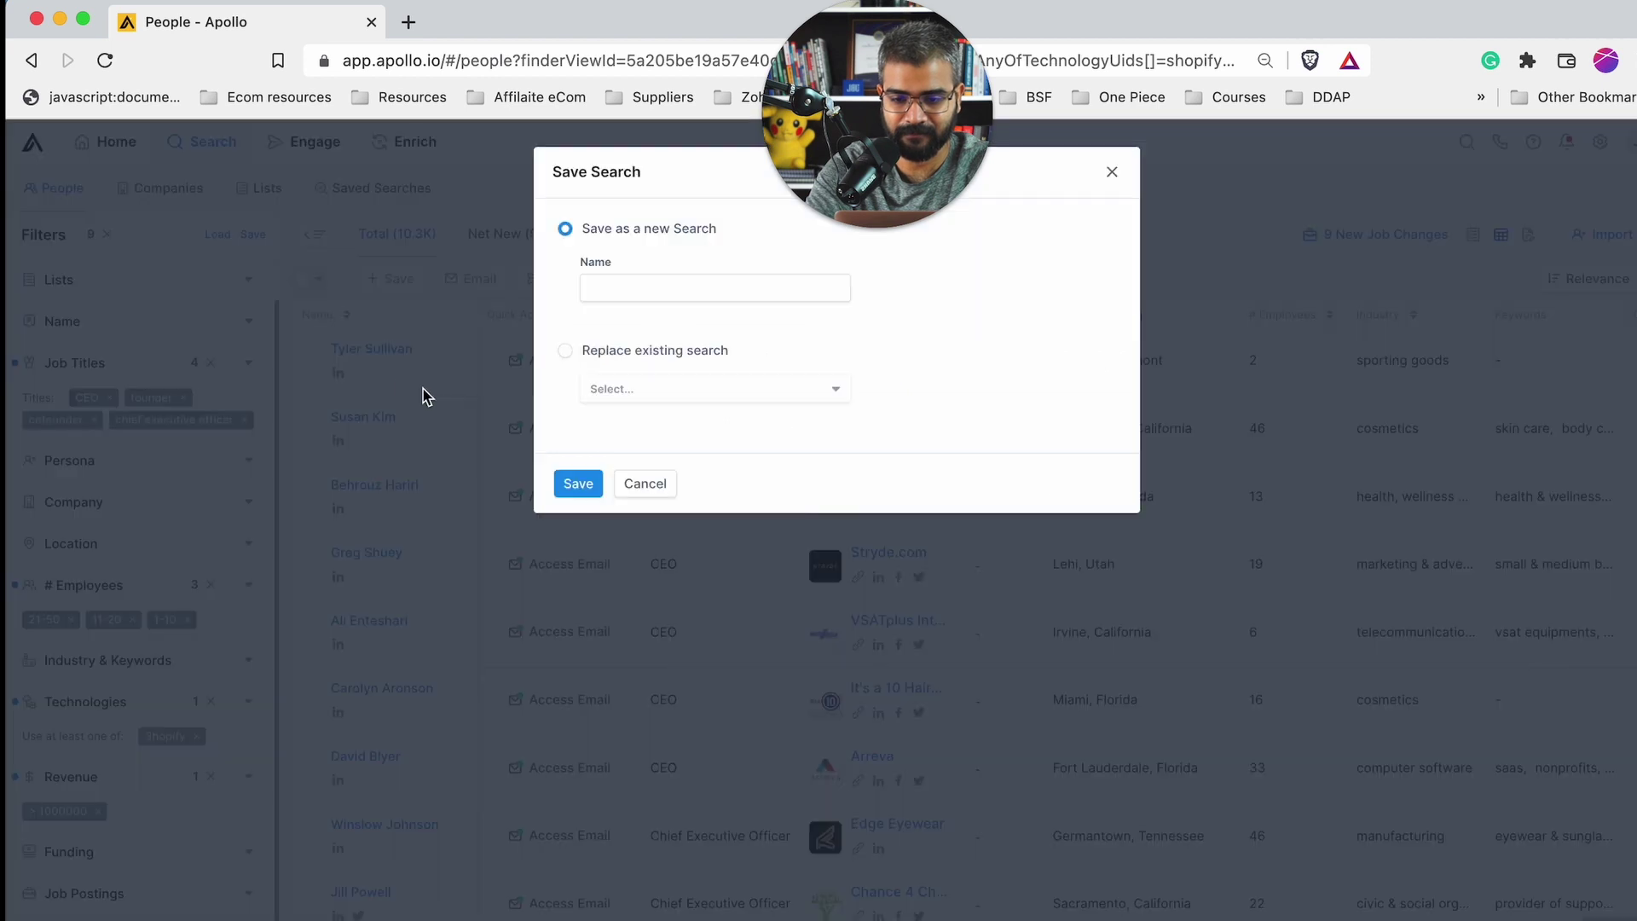
{"action": "left_click", "coordinate": [670, 284]}
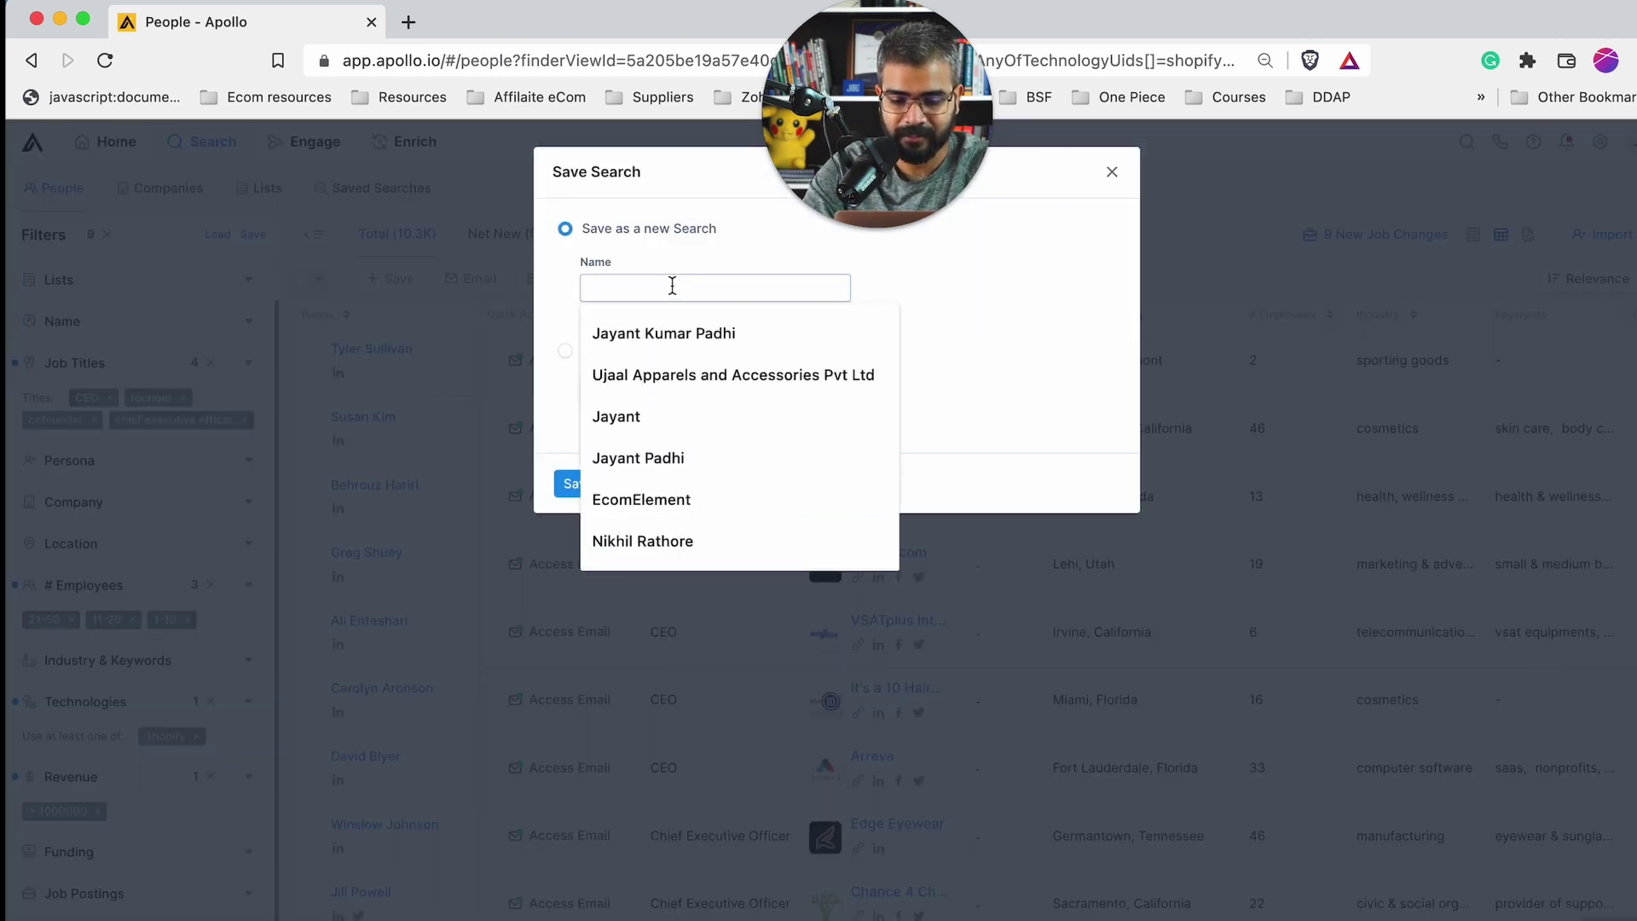
{"action": "type", "text": "CEO | E<50 | Tech: Shopify | Rev:"}
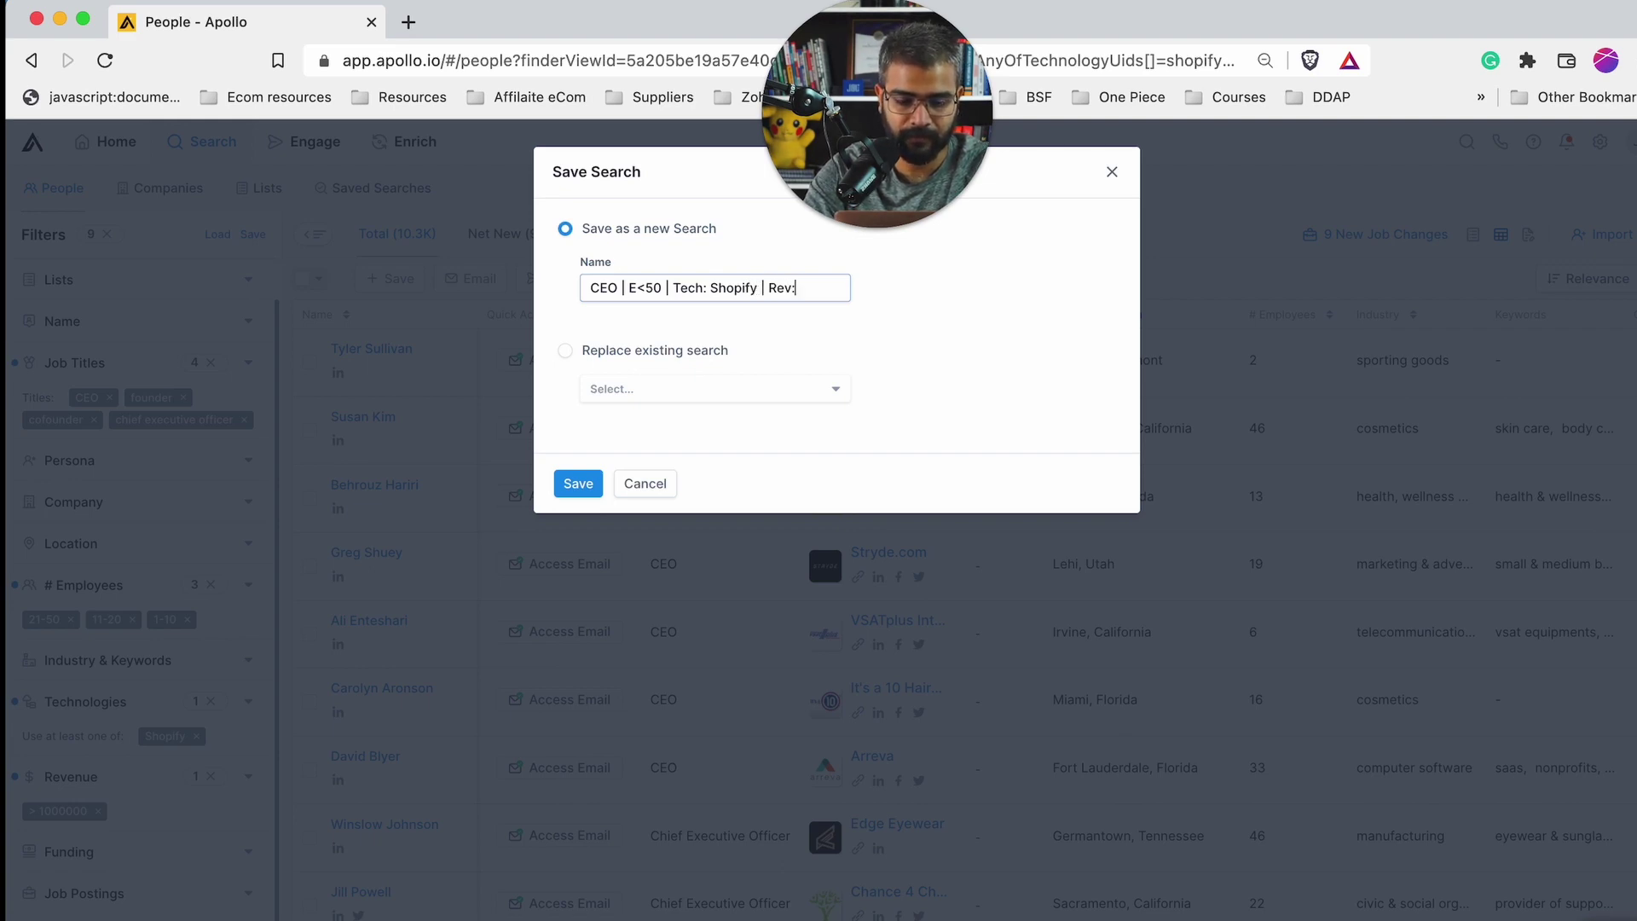
{"action": "type", "text": "M"}
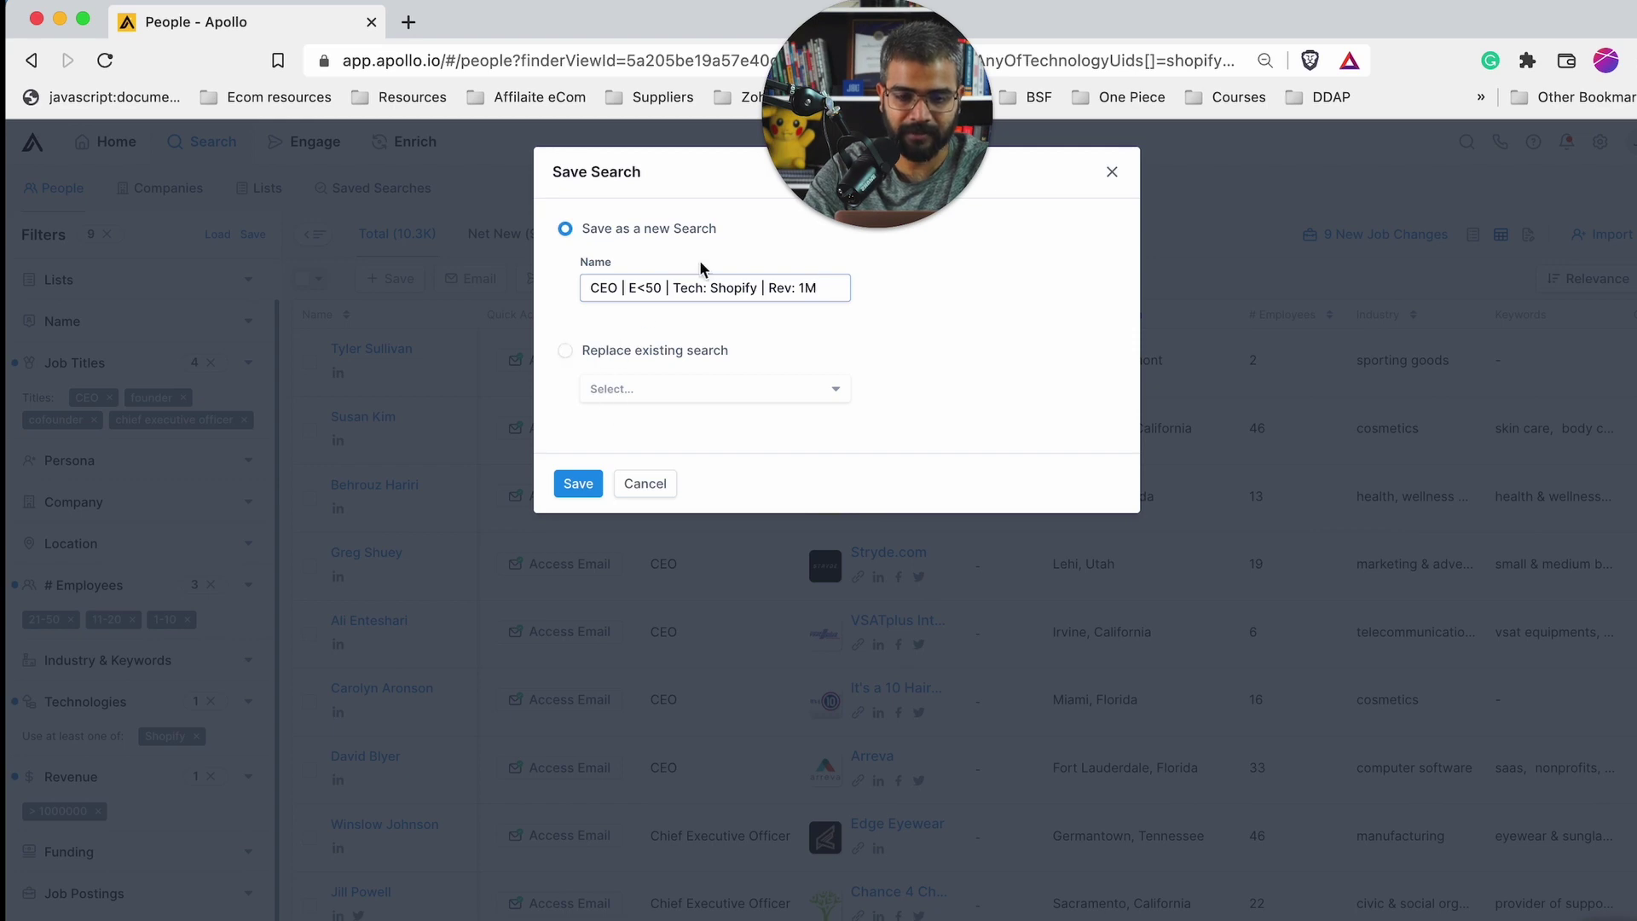
{"action": "double_click", "coordinate": [617, 290]}
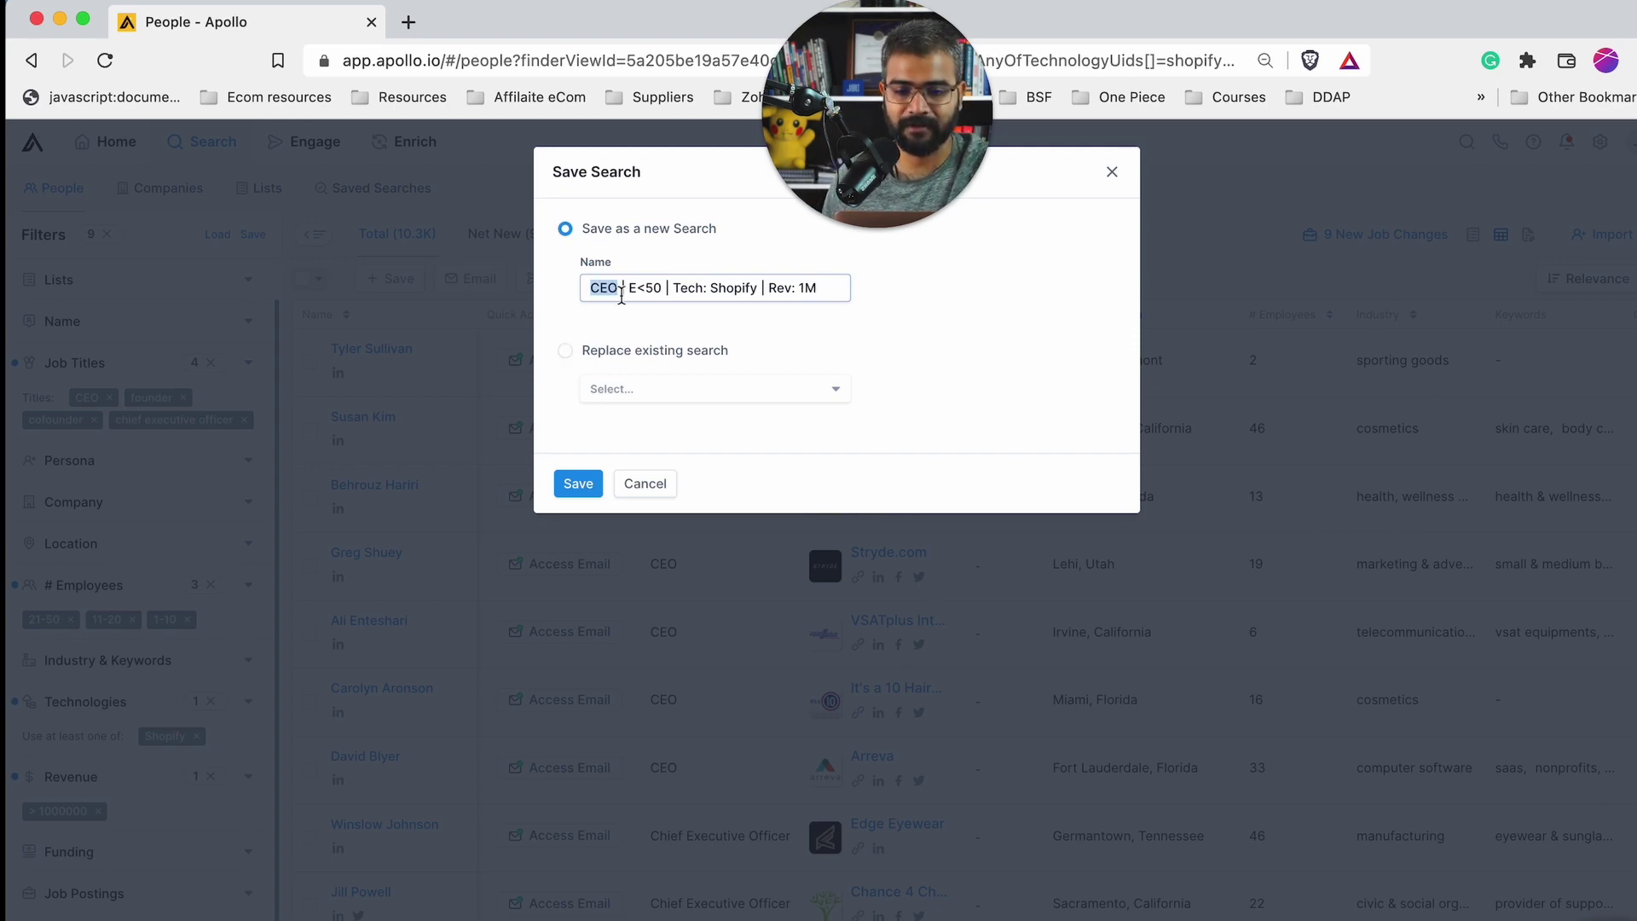
{"action": "left_click_drag", "start_coordinate": [659, 291], "coordinate": [598, 290]}
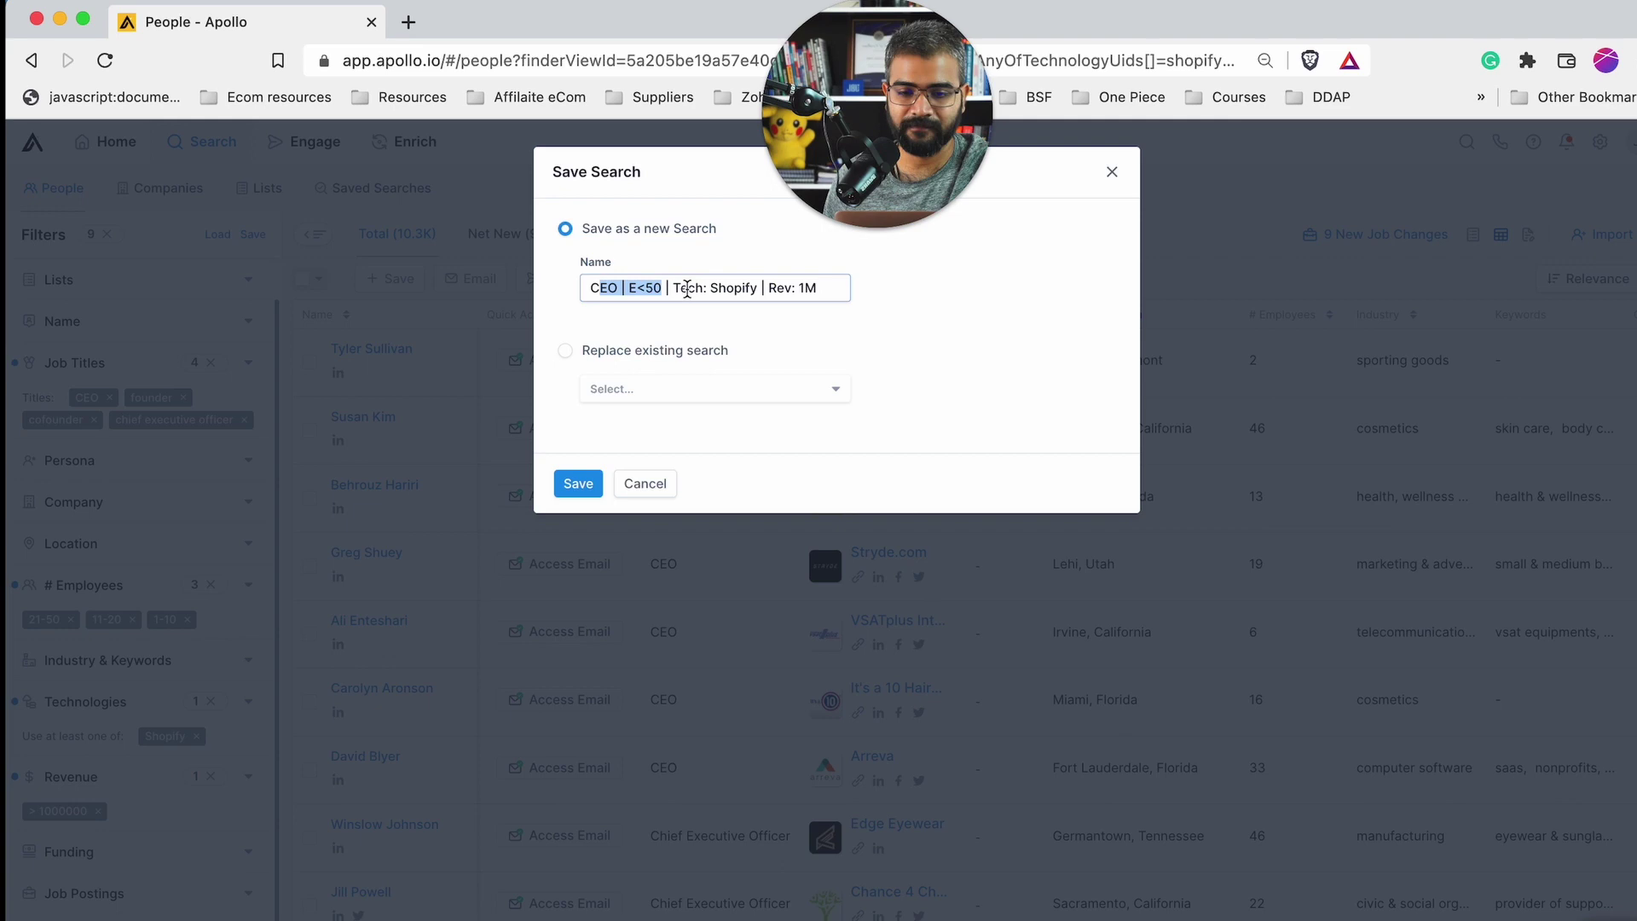
{"action": "left_click_drag", "start_coordinate": [675, 290], "coordinate": [755, 290]}
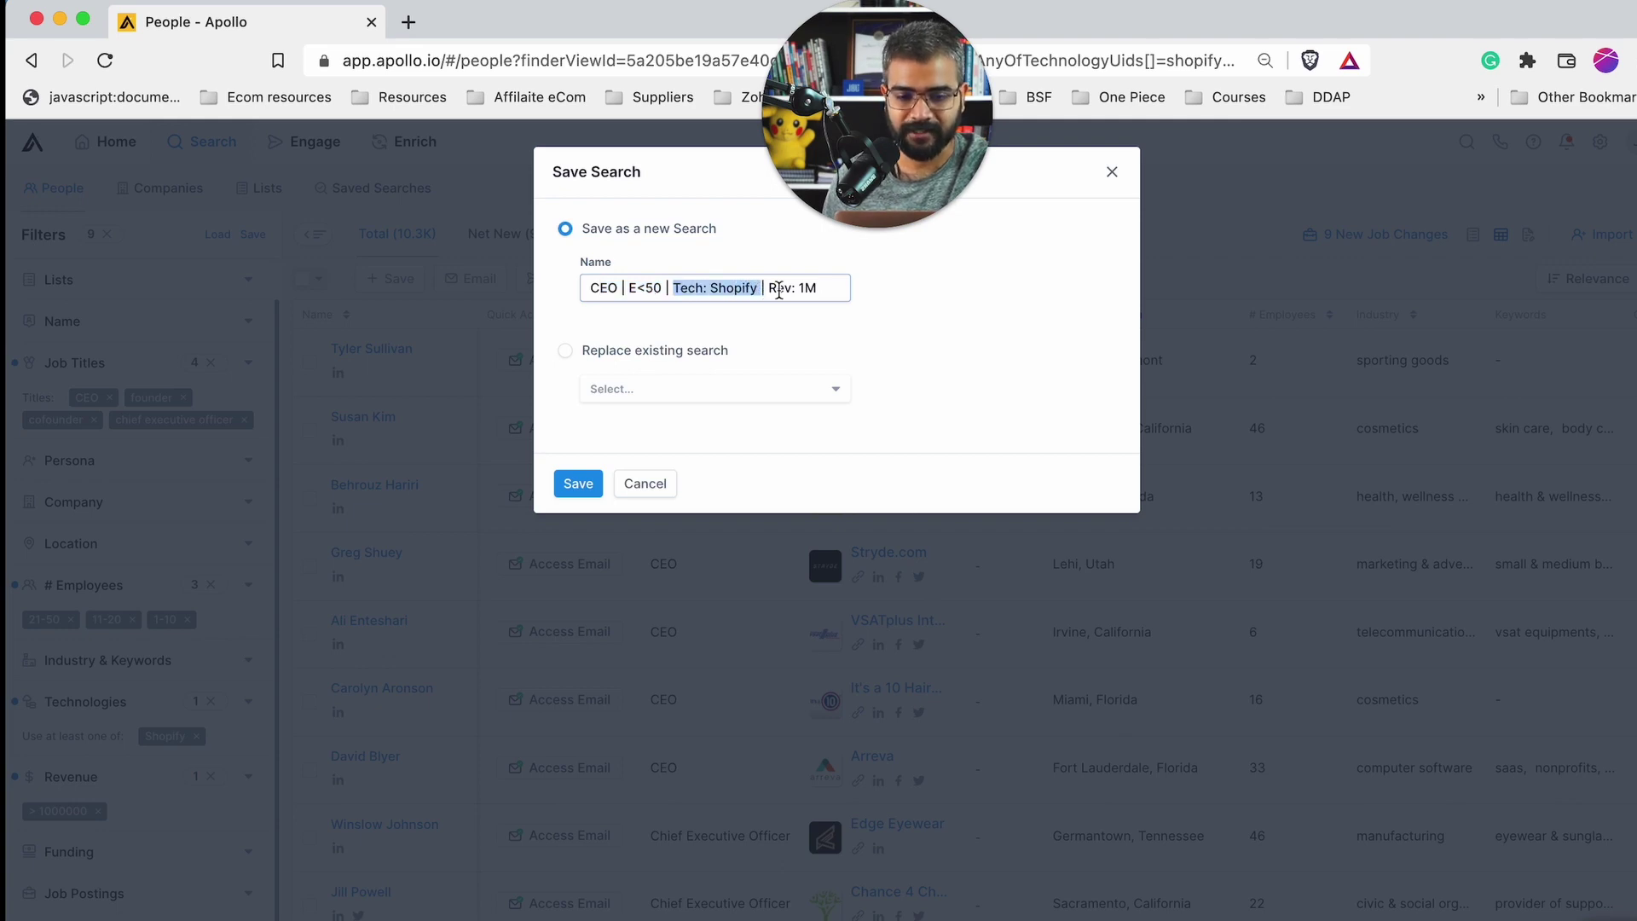
{"action": "double_click", "coordinate": [777, 290]}
Save the search and select the first 25 people in the results
{"action": "left_click", "coordinate": [578, 484]}
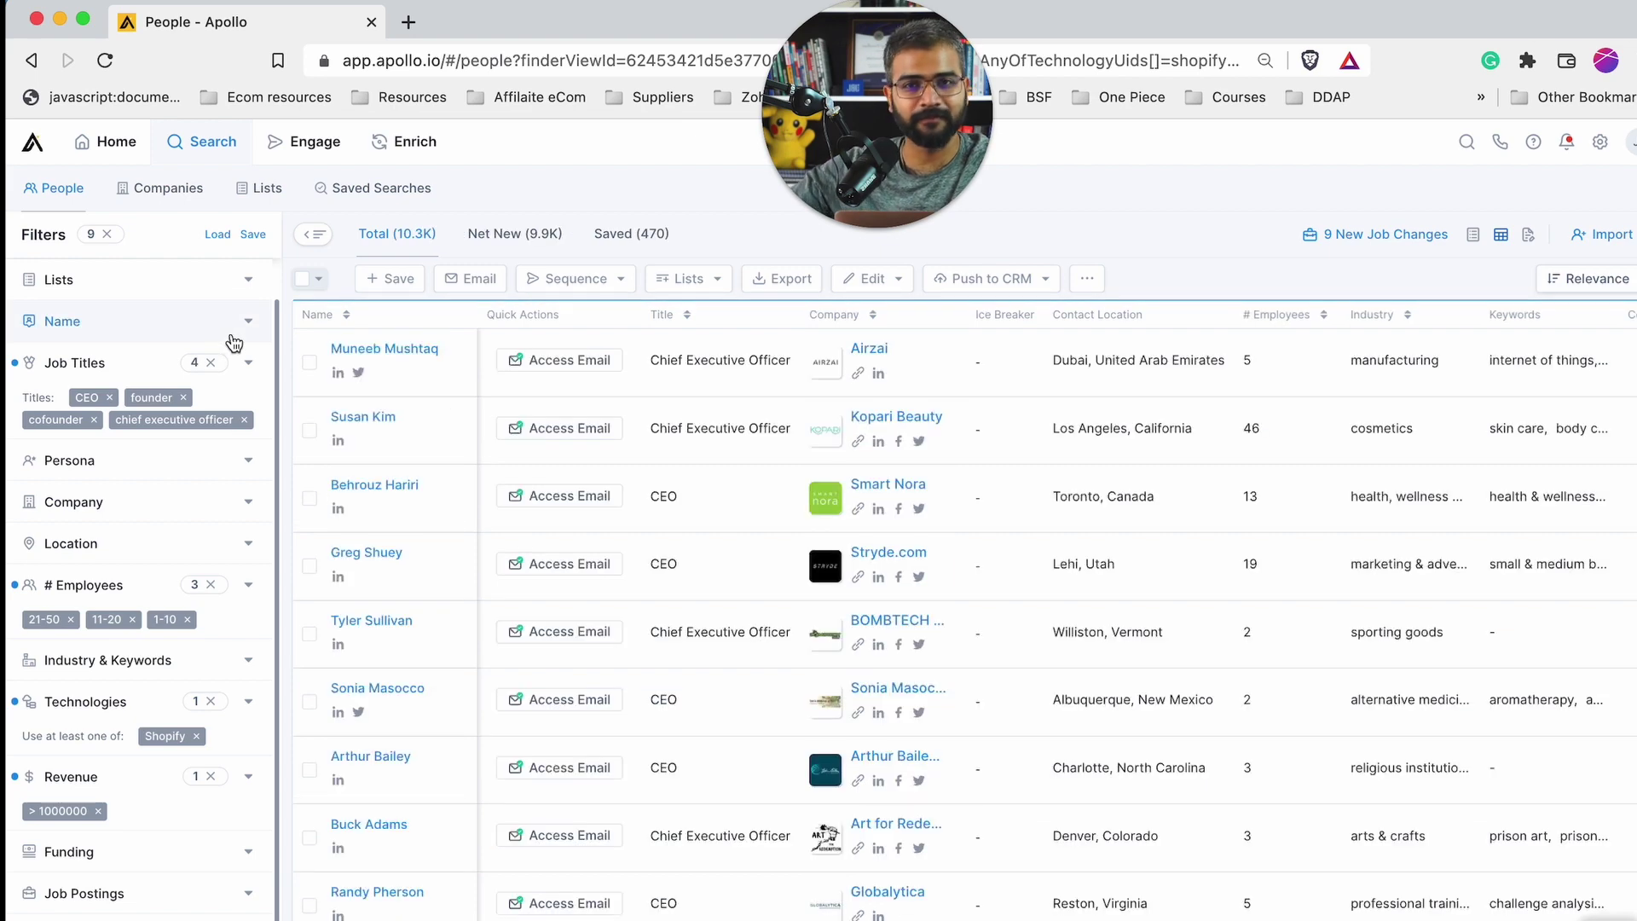
{"action": "scroll", "coordinate": [214, 415], "scroll_direction": "up", "scroll_amount": 1}
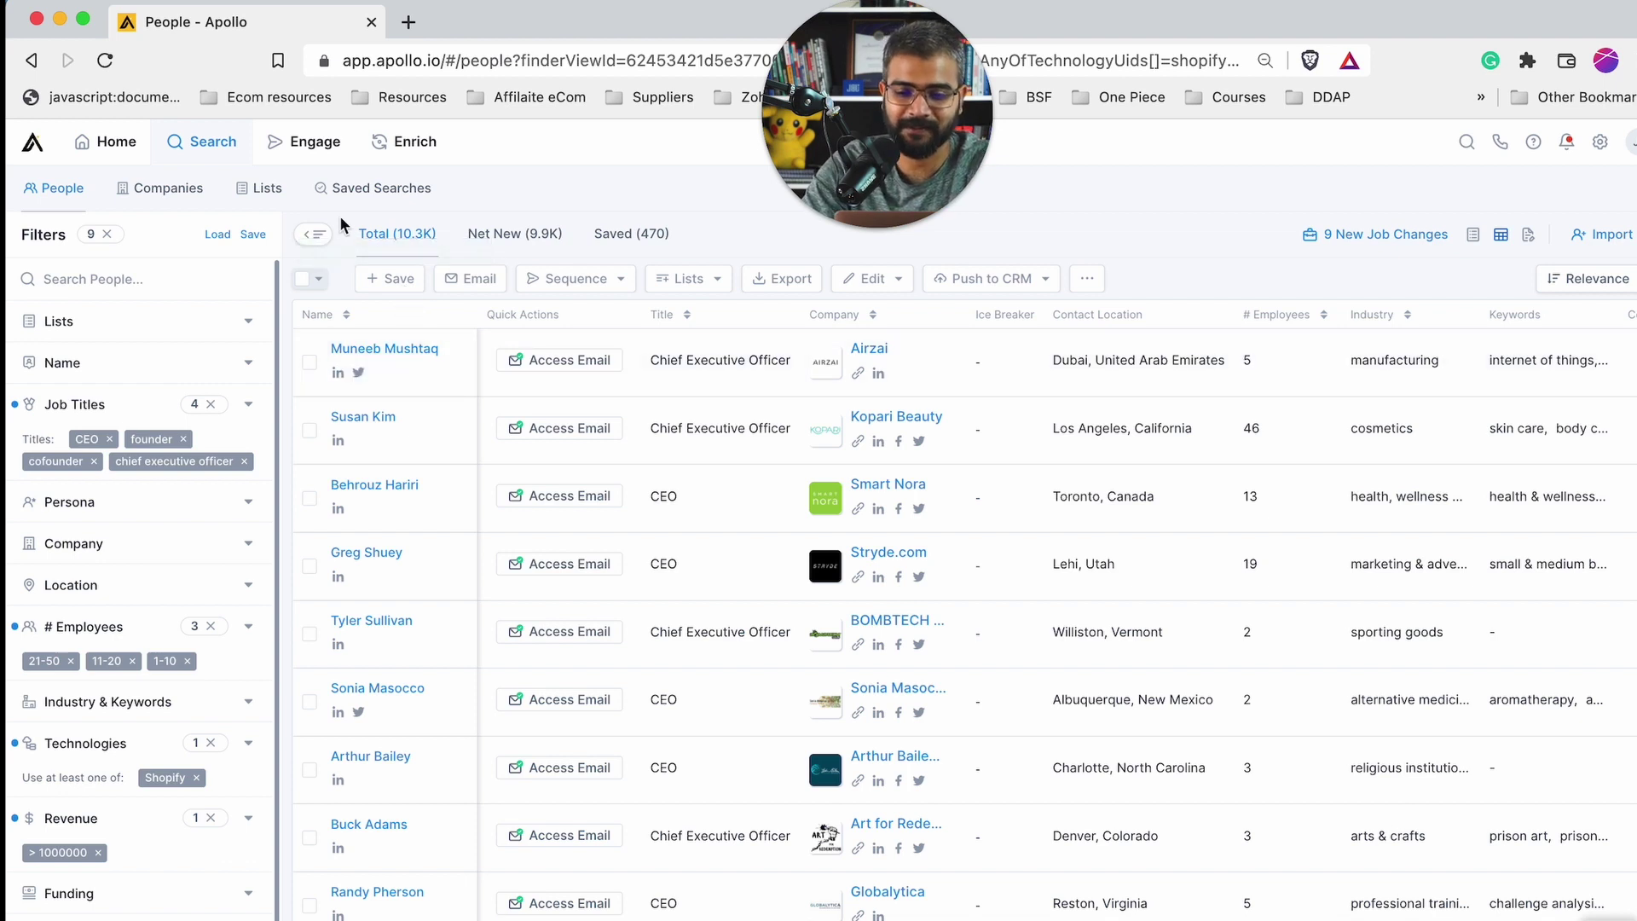
{"action": "left_click", "coordinate": [303, 285]}
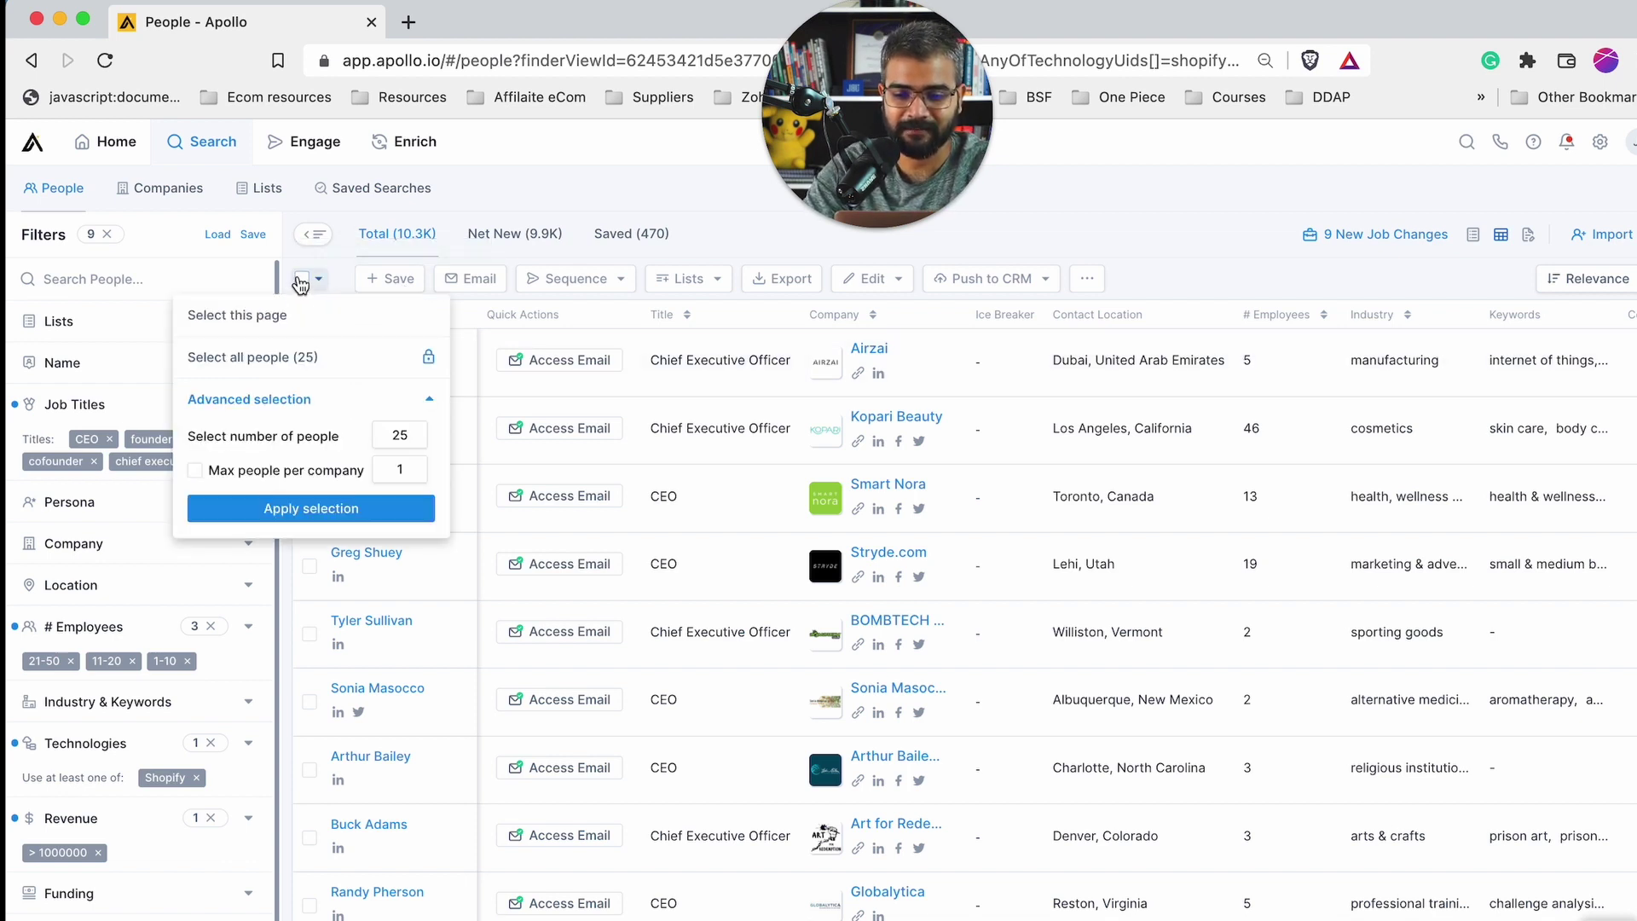
{"action": "left_click", "coordinate": [403, 435]}
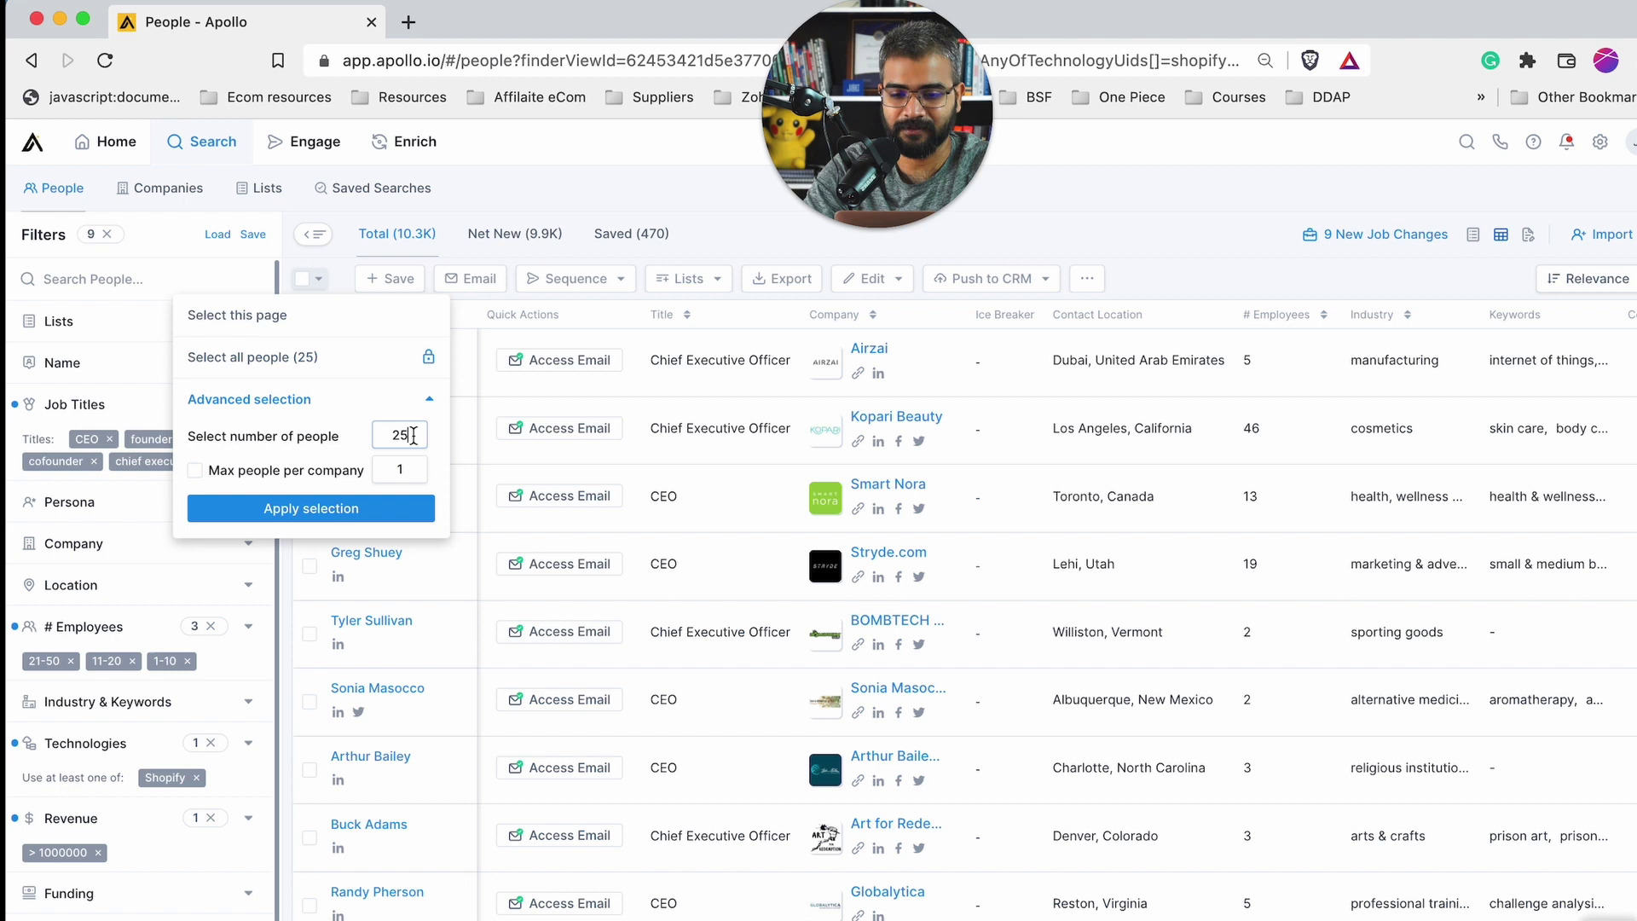
{"action": "left_click_drag", "start_coordinate": [413, 436], "coordinate": [375, 436]}
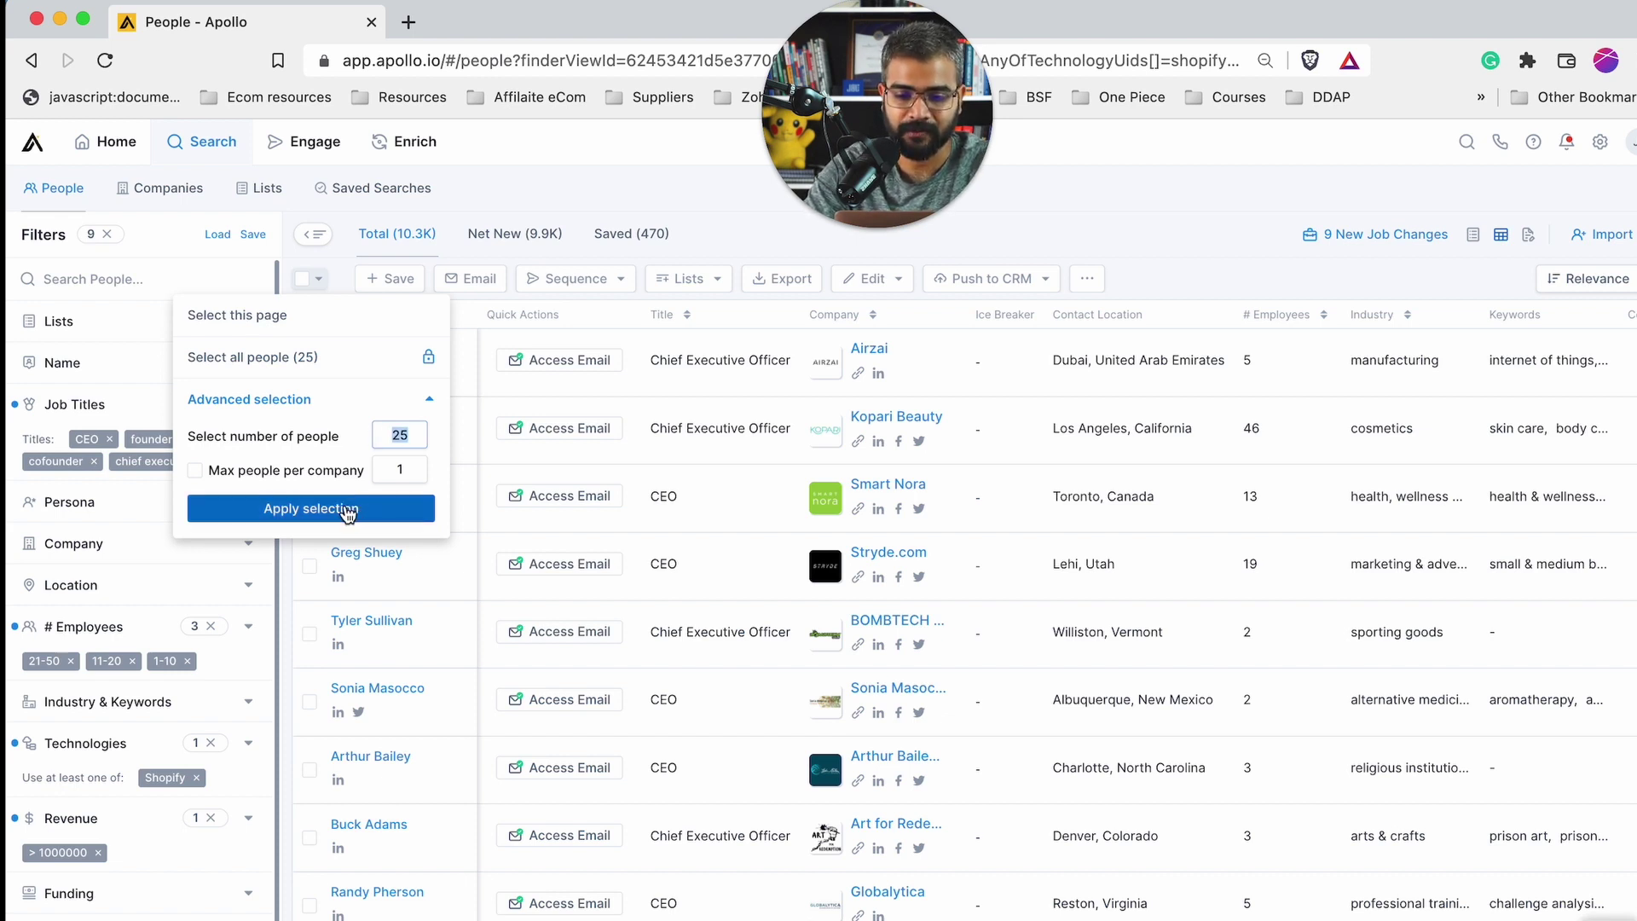
{"action": "left_click", "coordinate": [347, 511]}
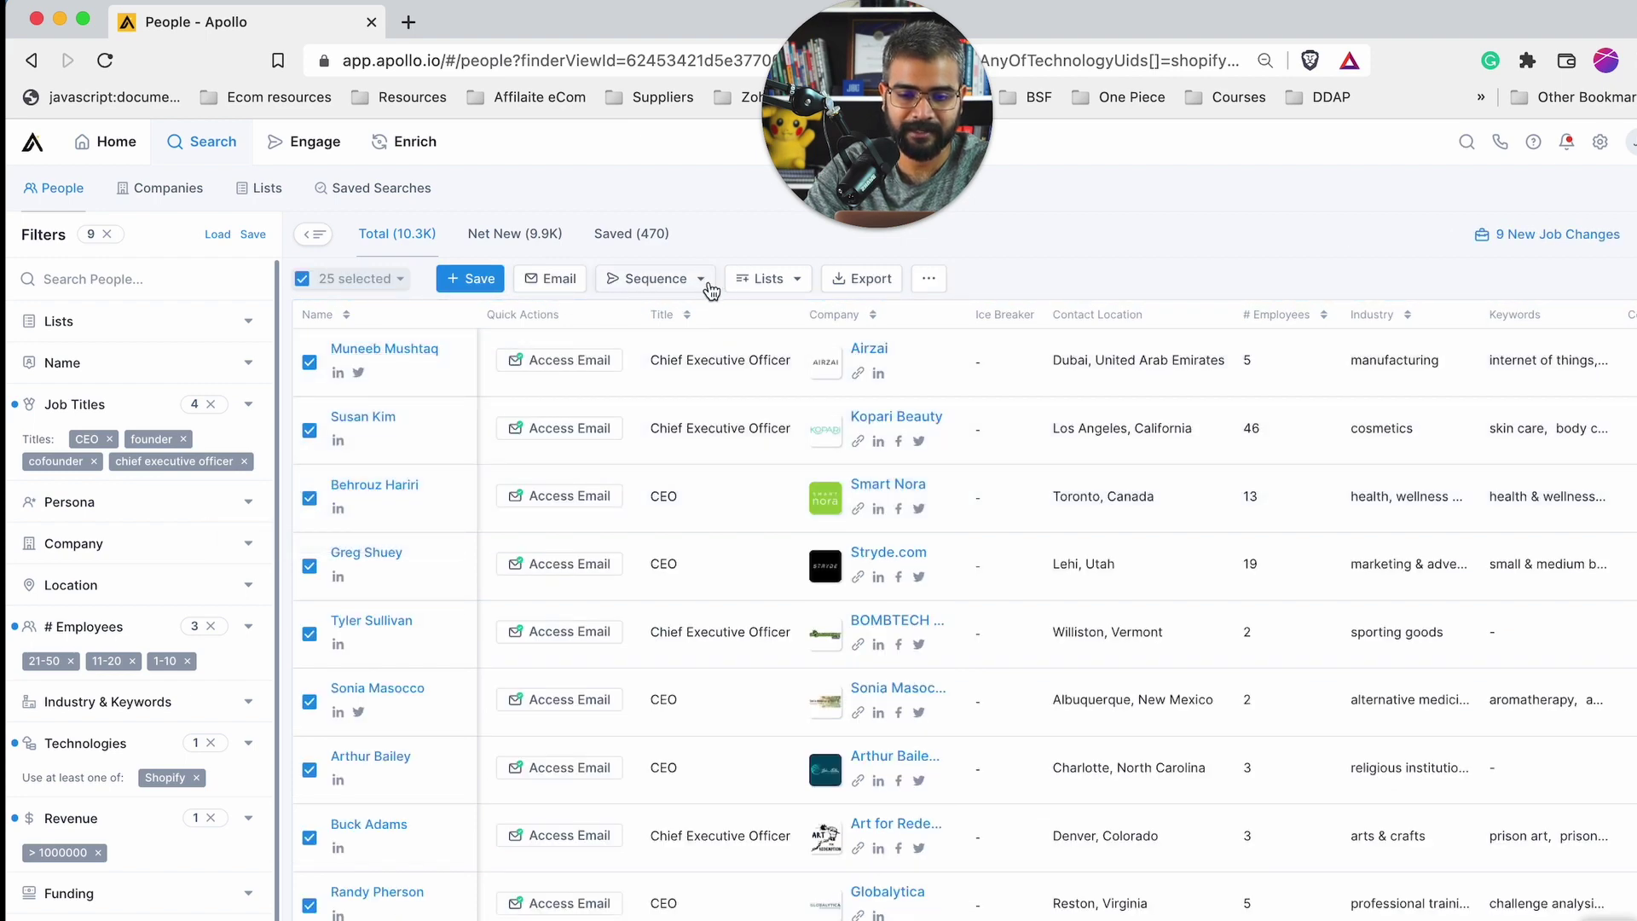
Add the 25 selected people to a new list named 'CEO | E<50 | Tech : Shopify | Rev: 1M'
{"action": "left_click", "coordinate": [775, 284]}
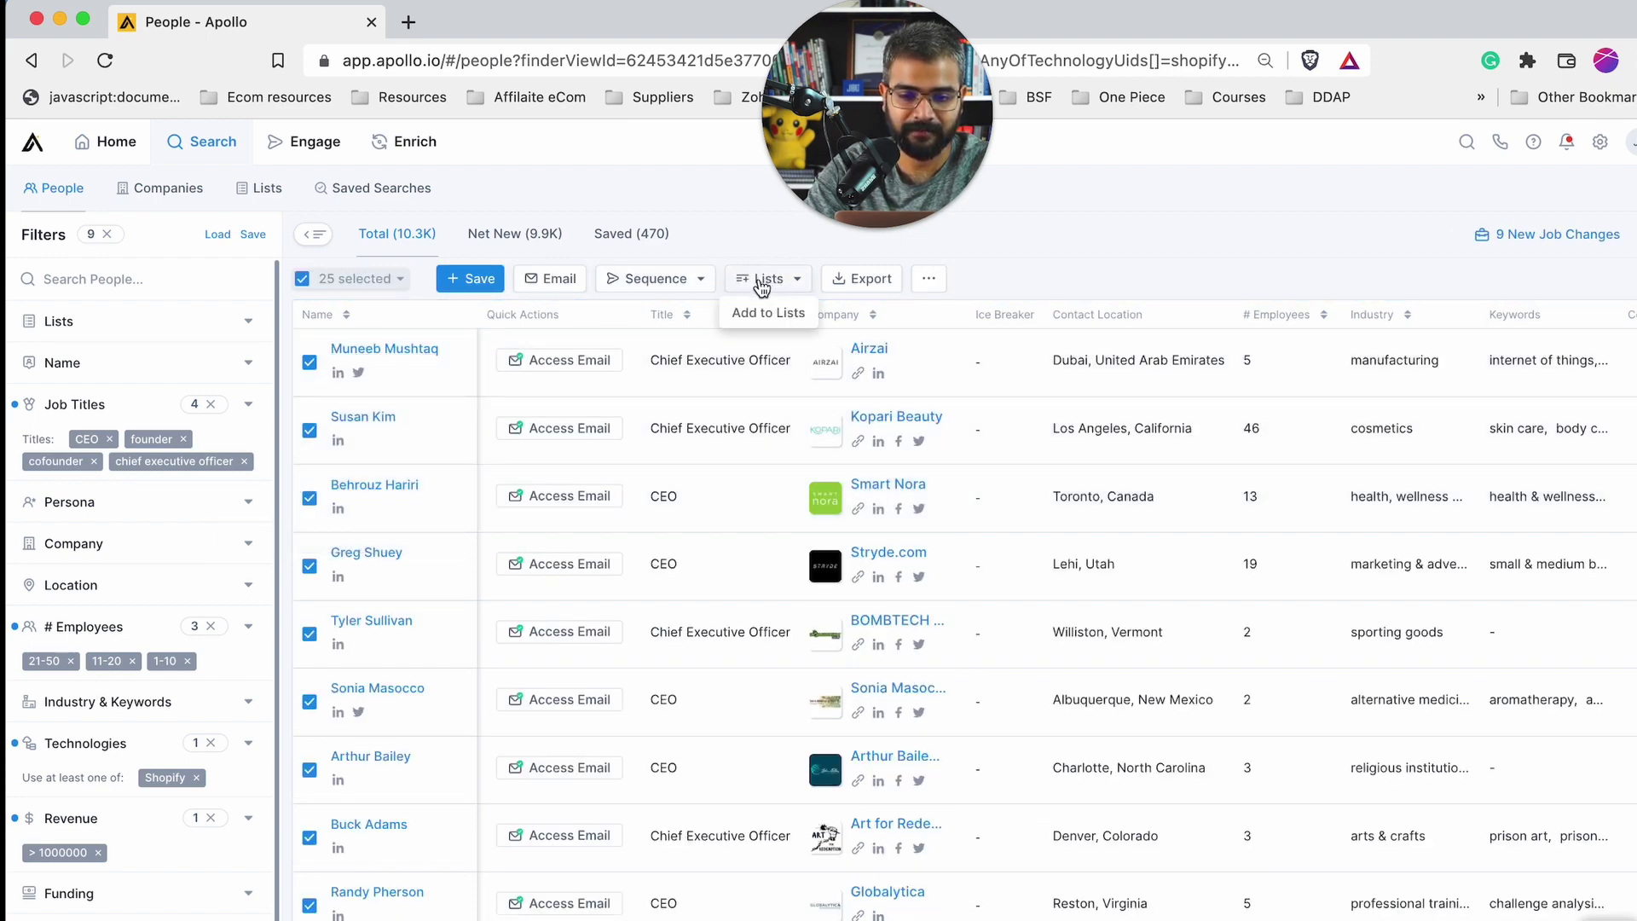
{"action": "left_click", "coordinate": [770, 315]}
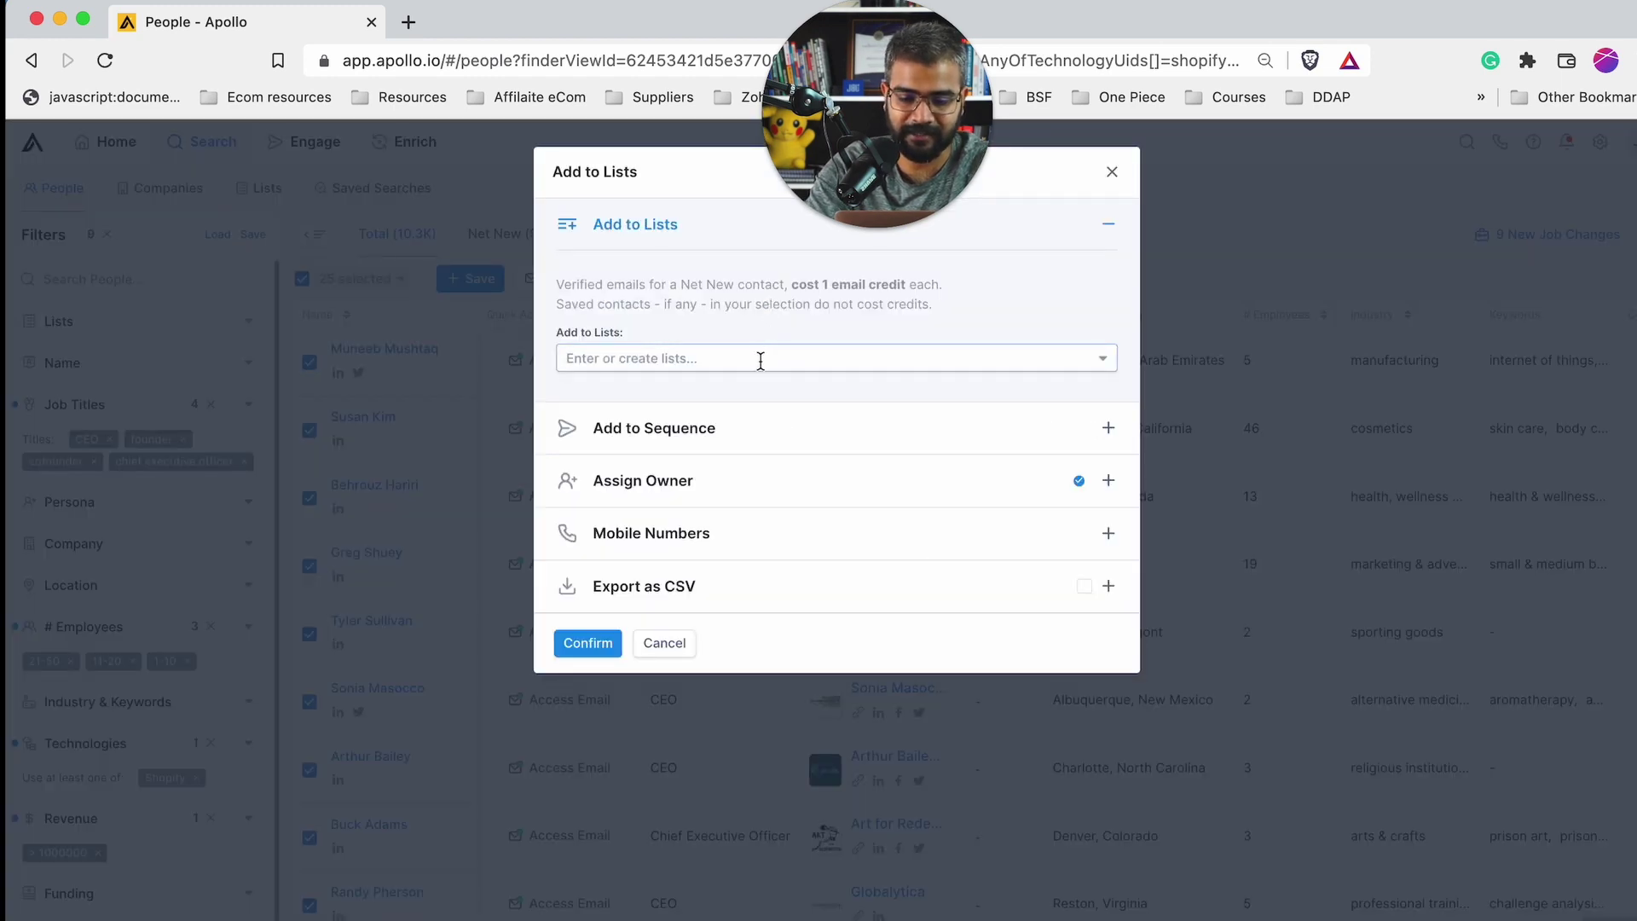
{"action": "type", "text": "CE"}
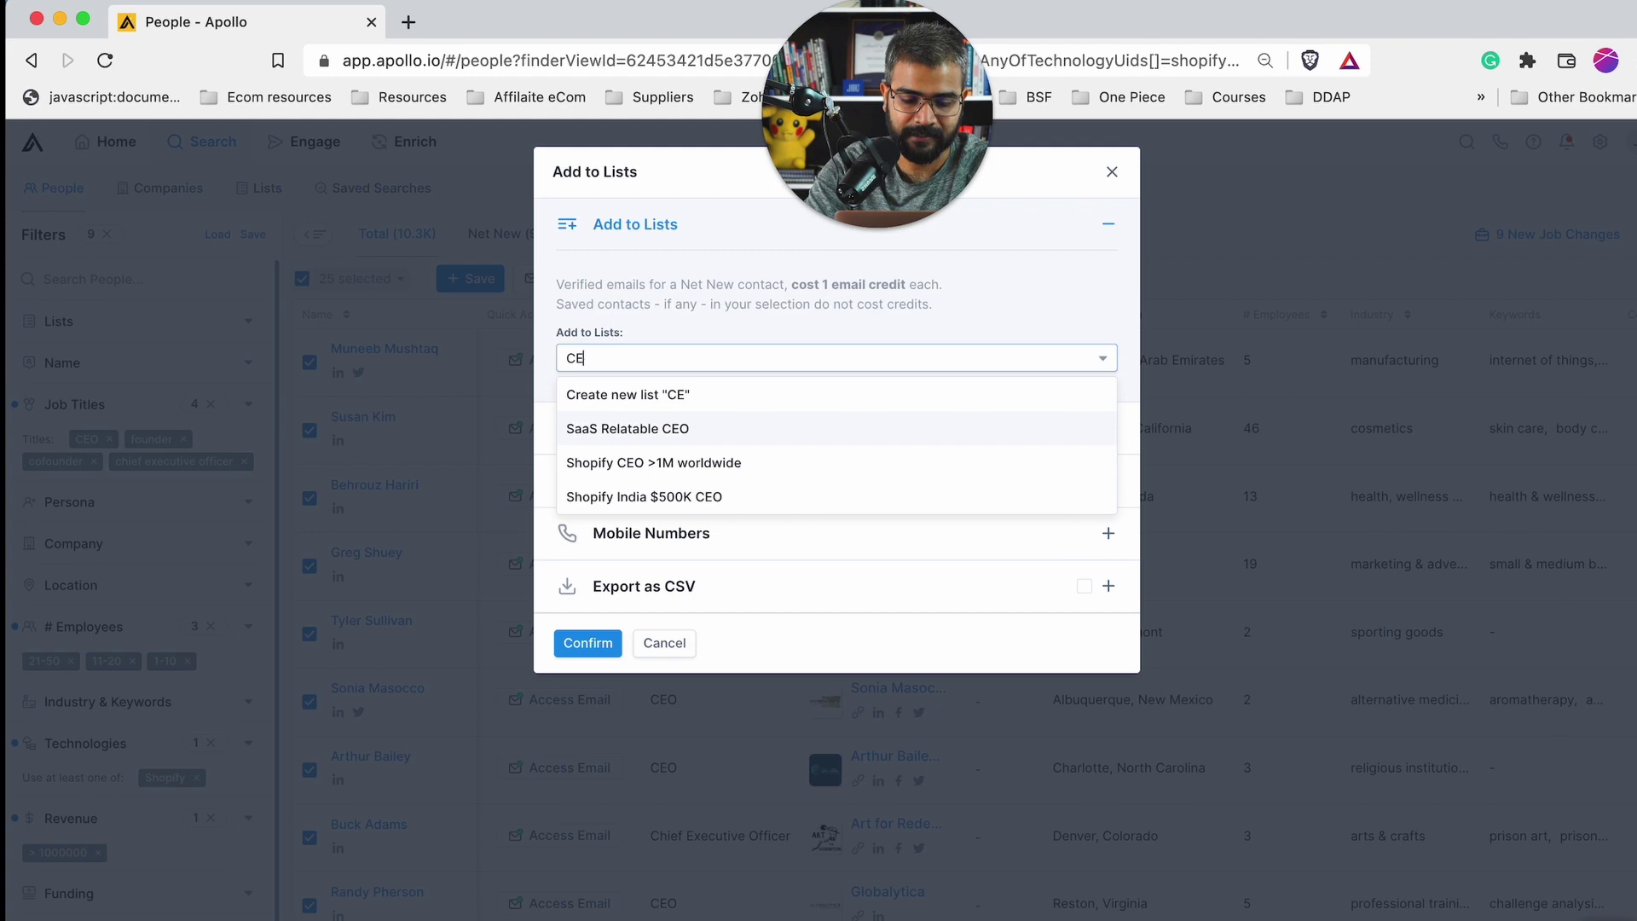
{"action": "type", "text": "O "}
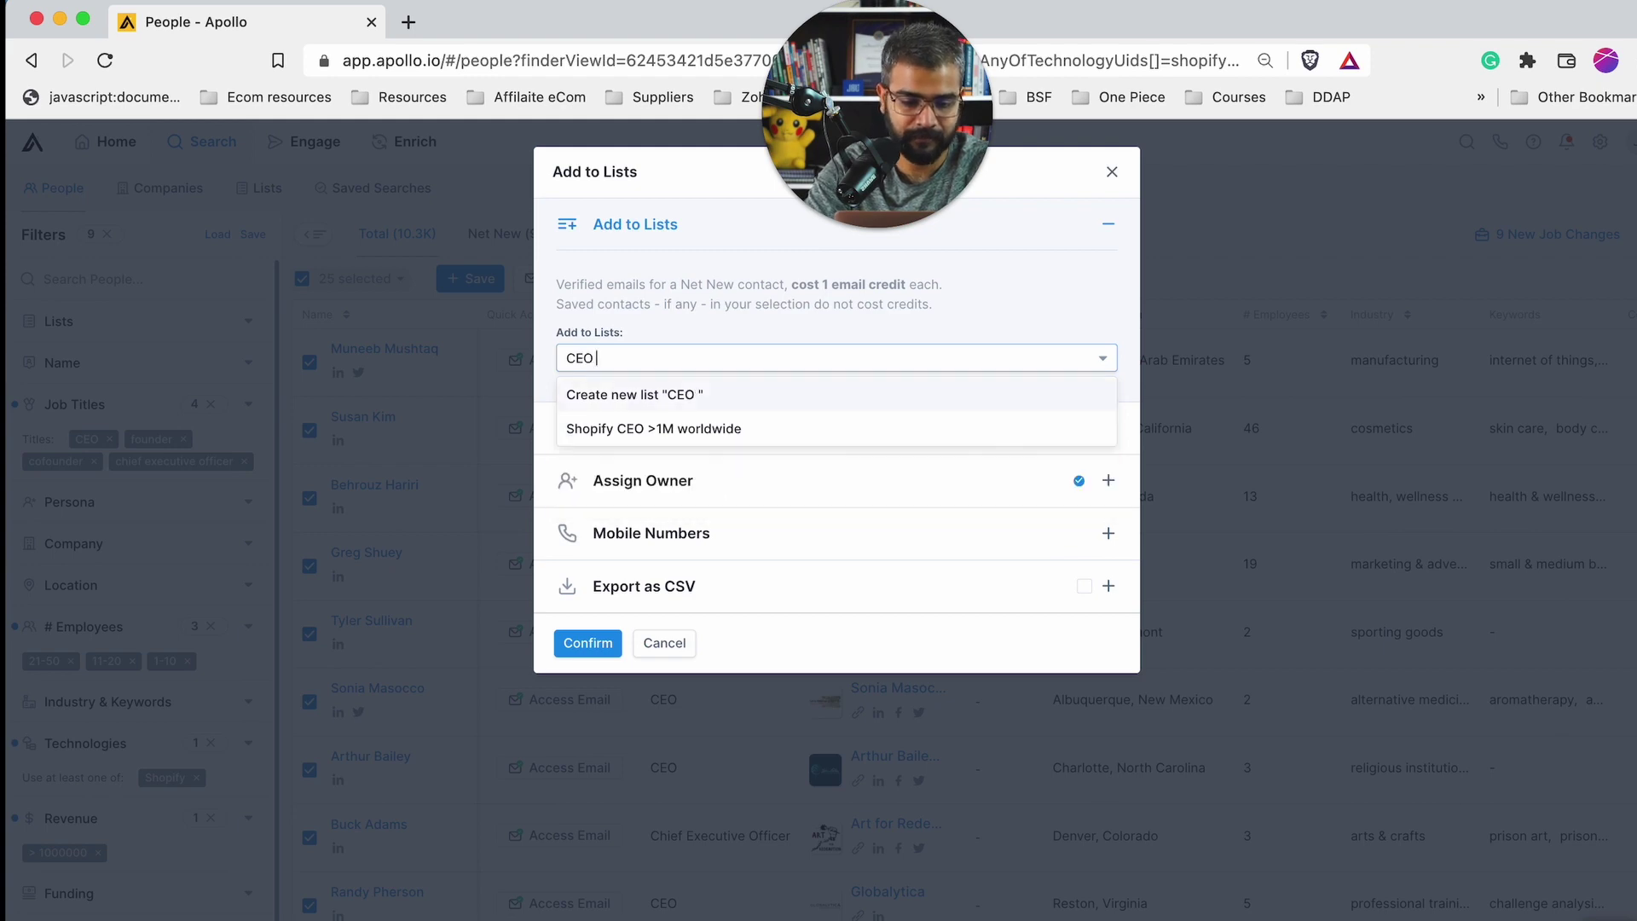
{"action": "type", "text": "|"}
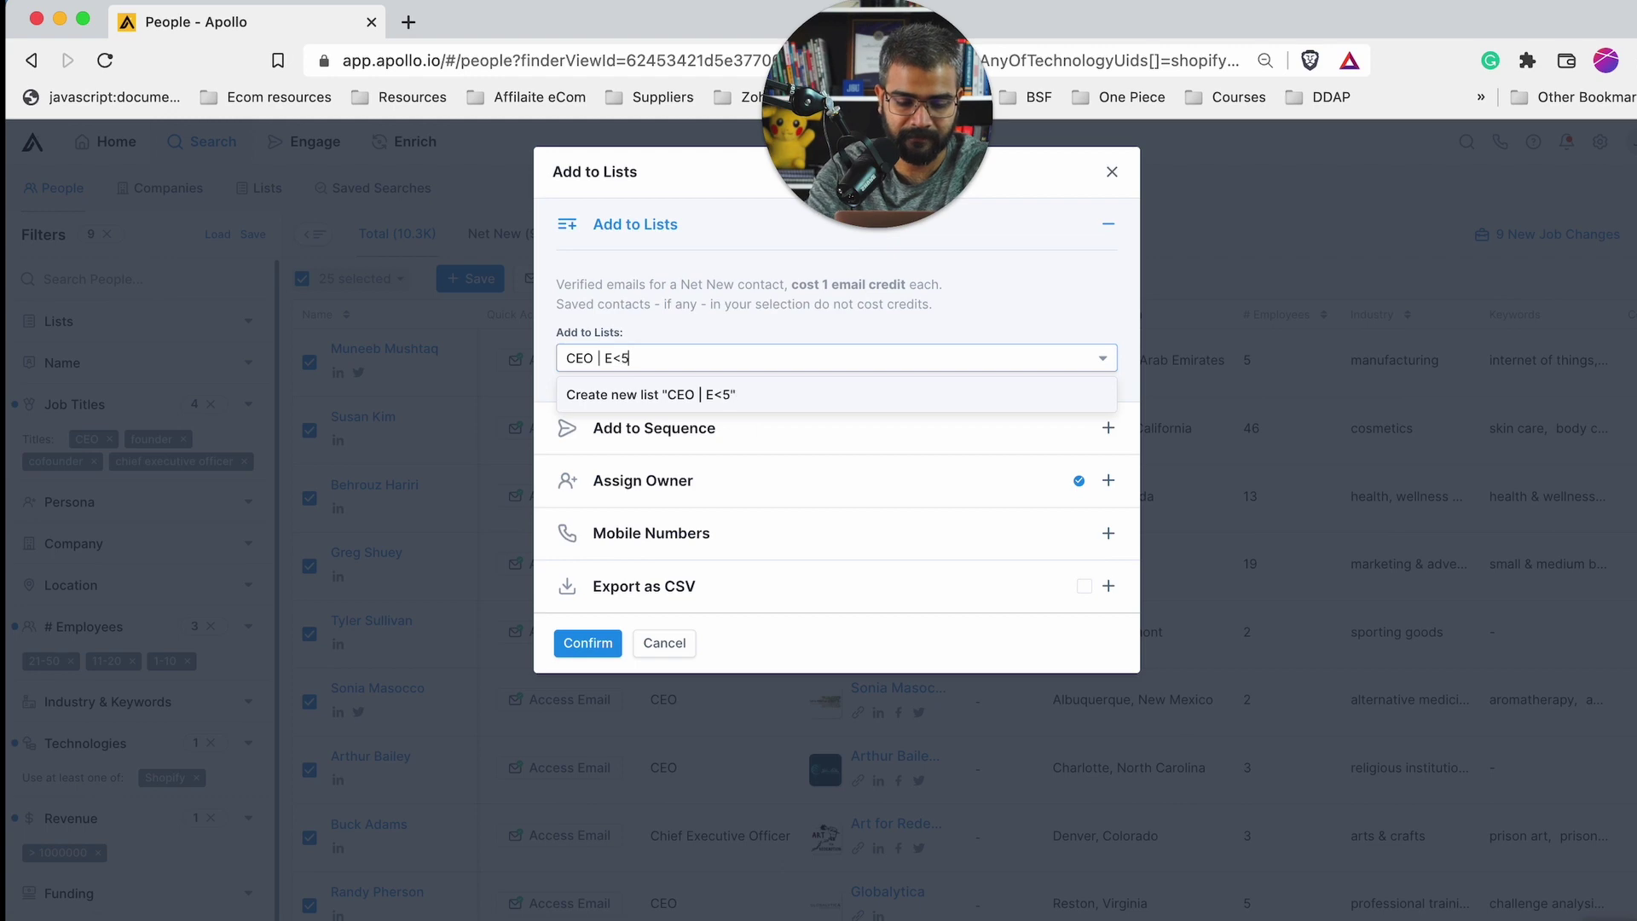
{"action": "type", "text": "E<50 | "}
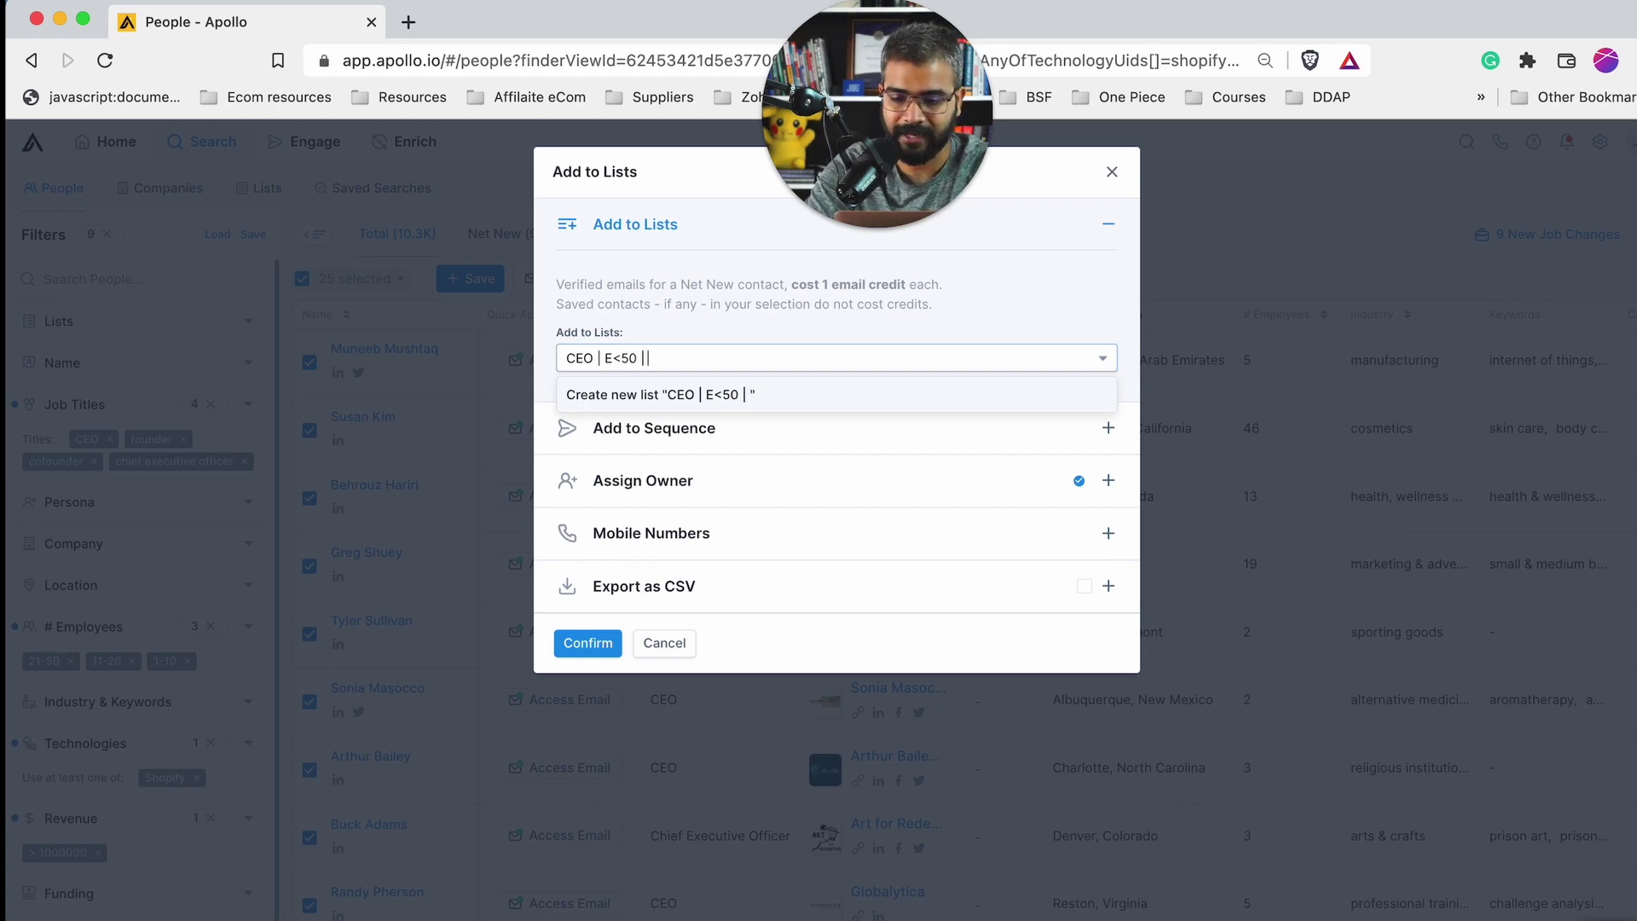
{"action": "type", "text": "Tech : Shopif"}
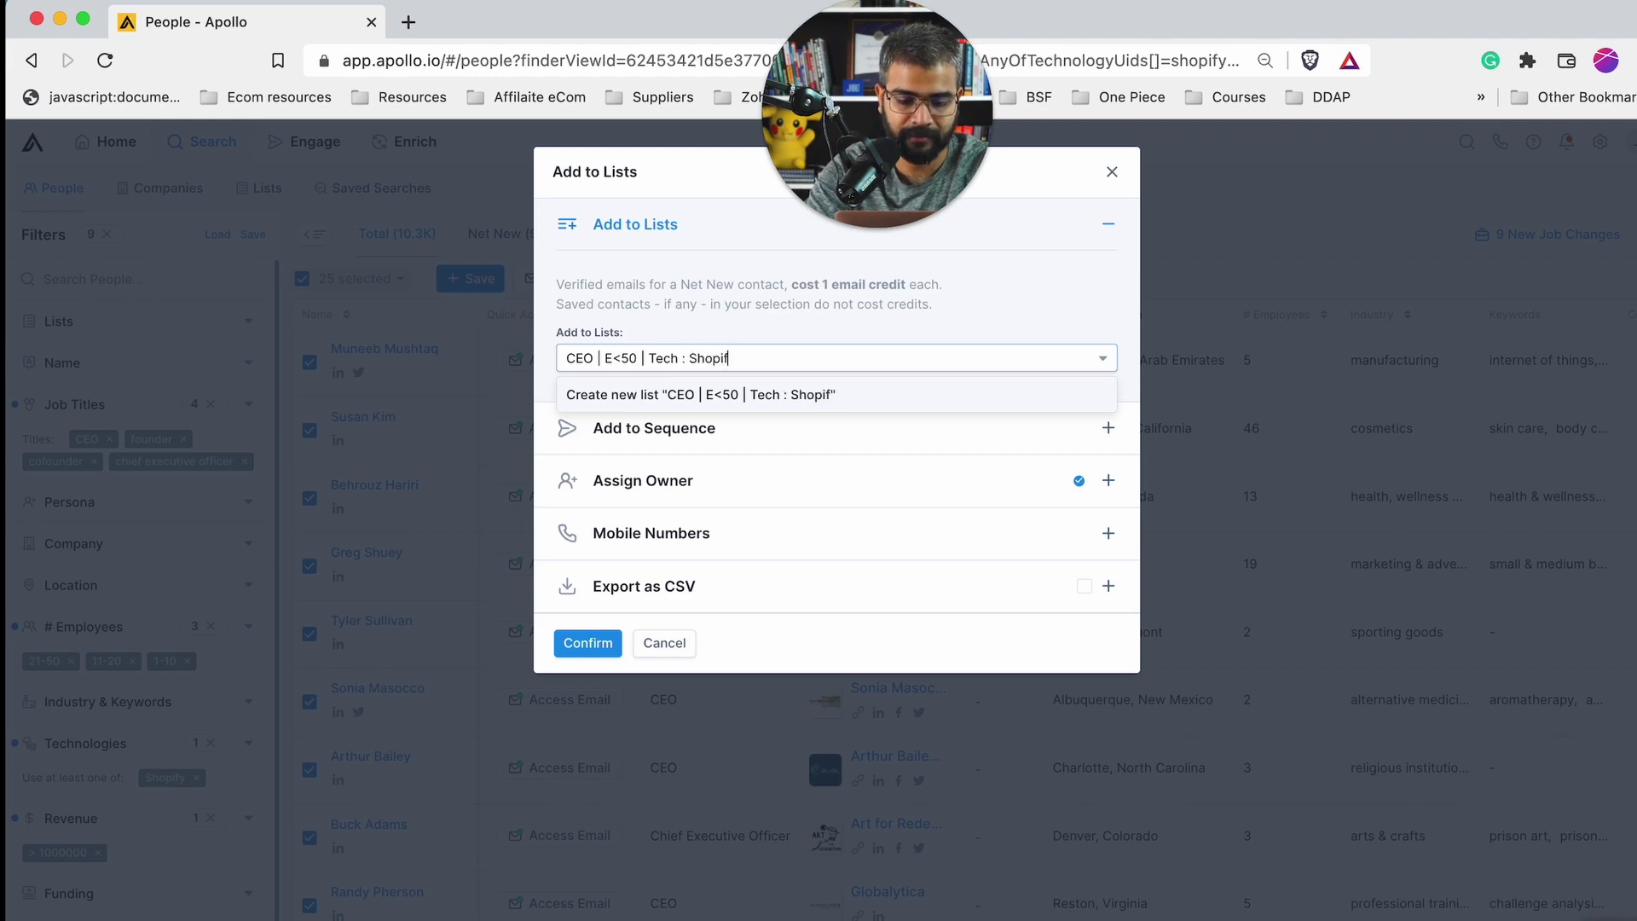
{"action": "type", "text": "Rev: 1M"}
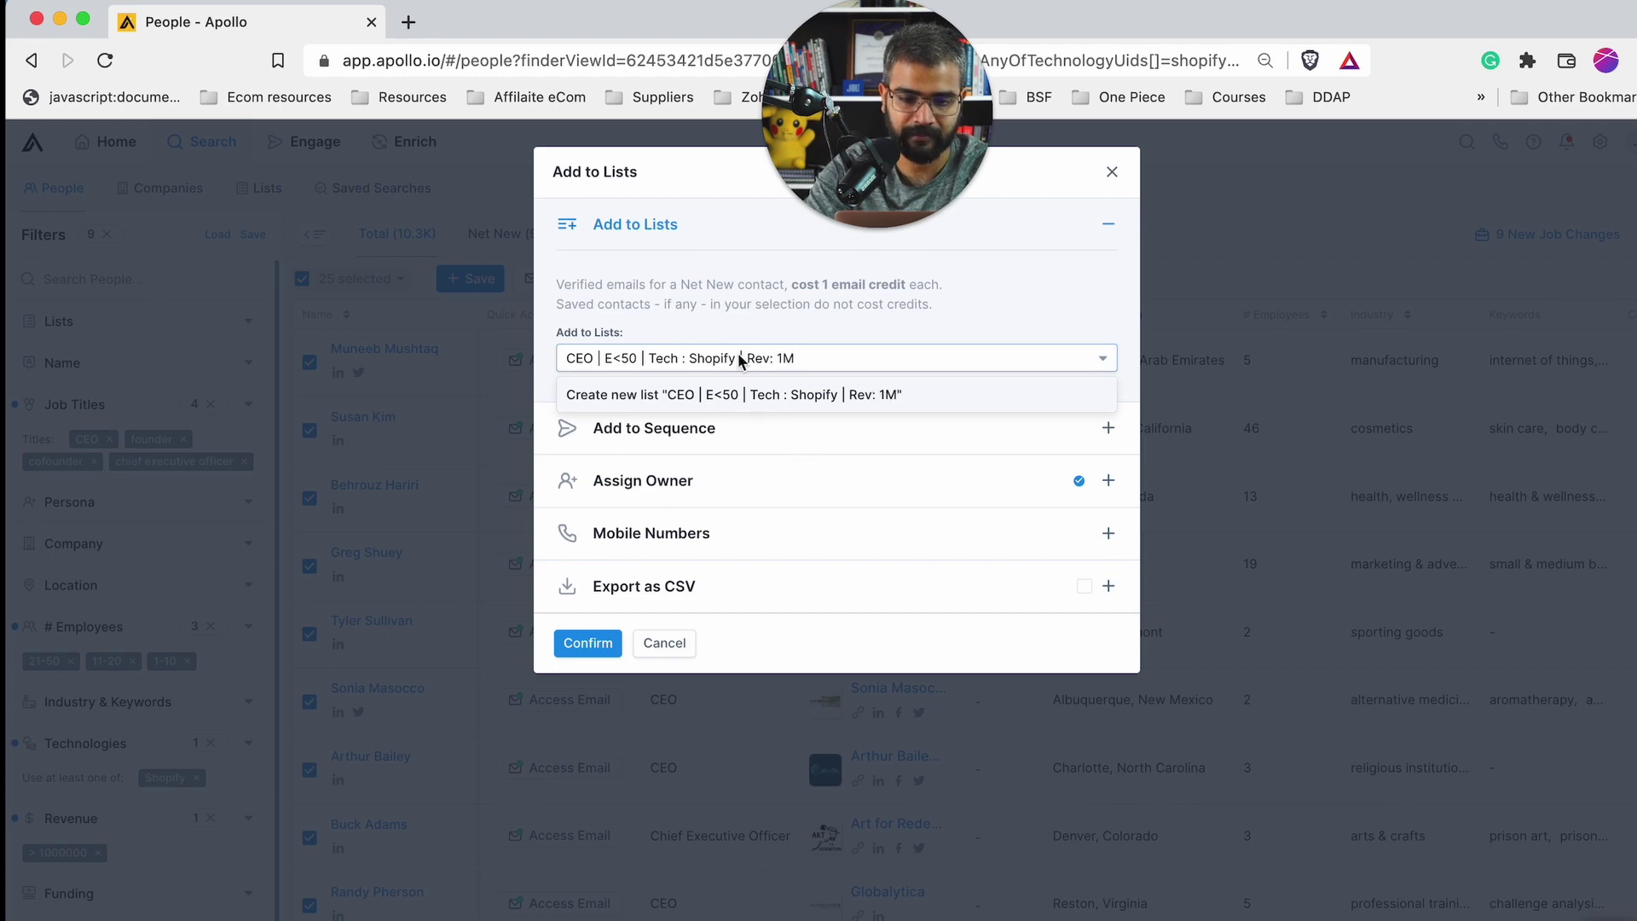
{"action": "key", "text": "Return"}
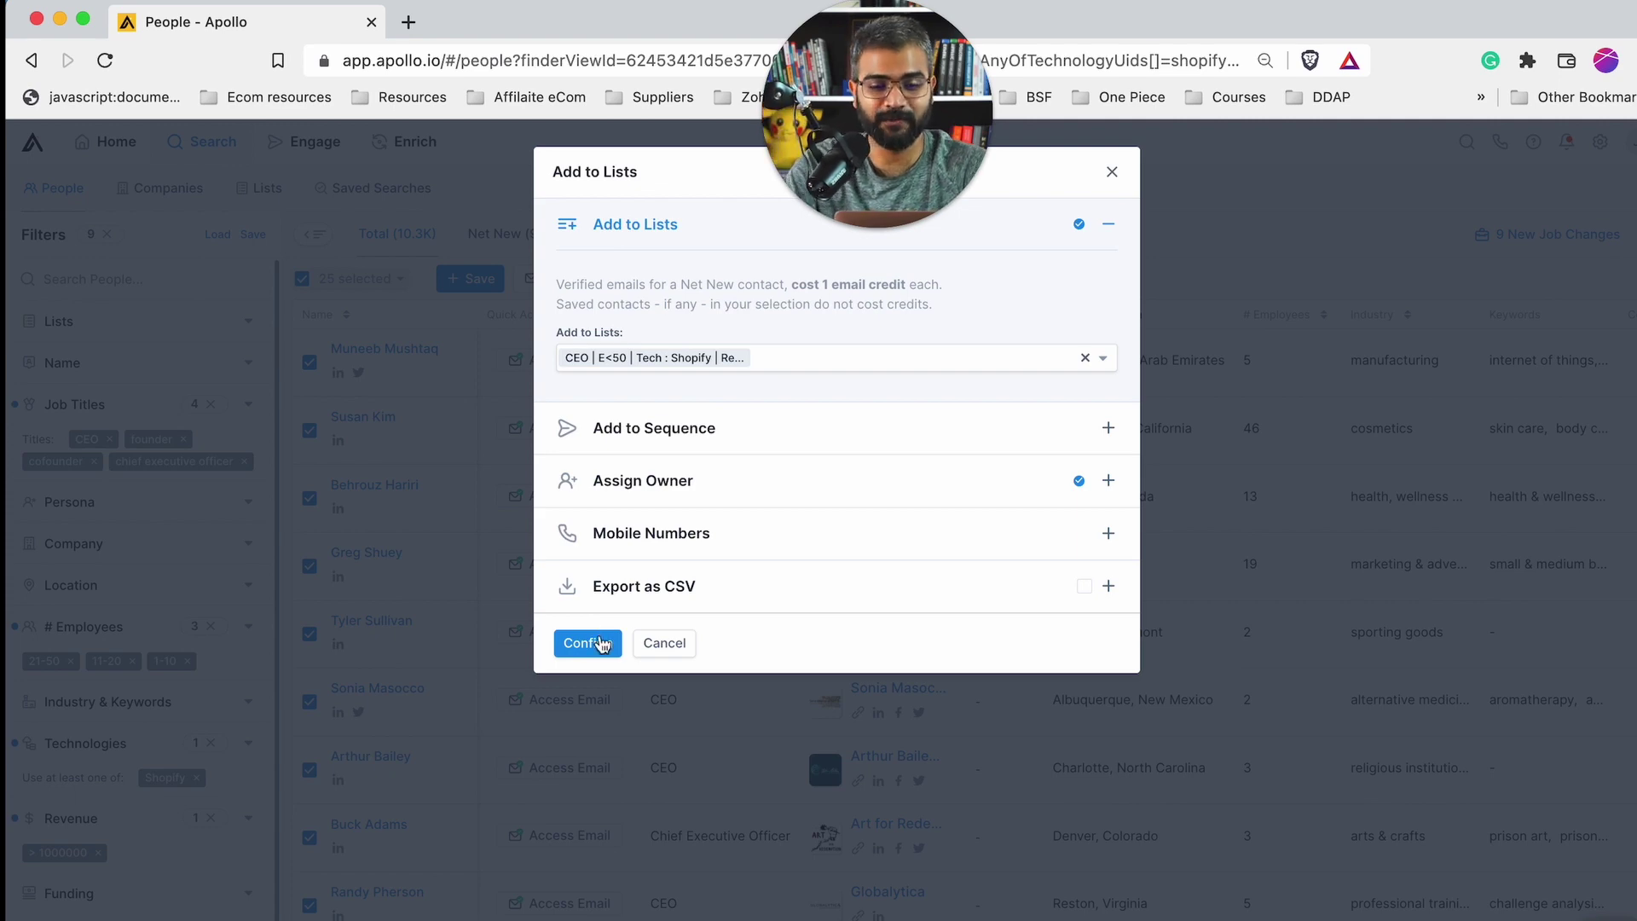
{"action": "left_click", "coordinate": [606, 646]}
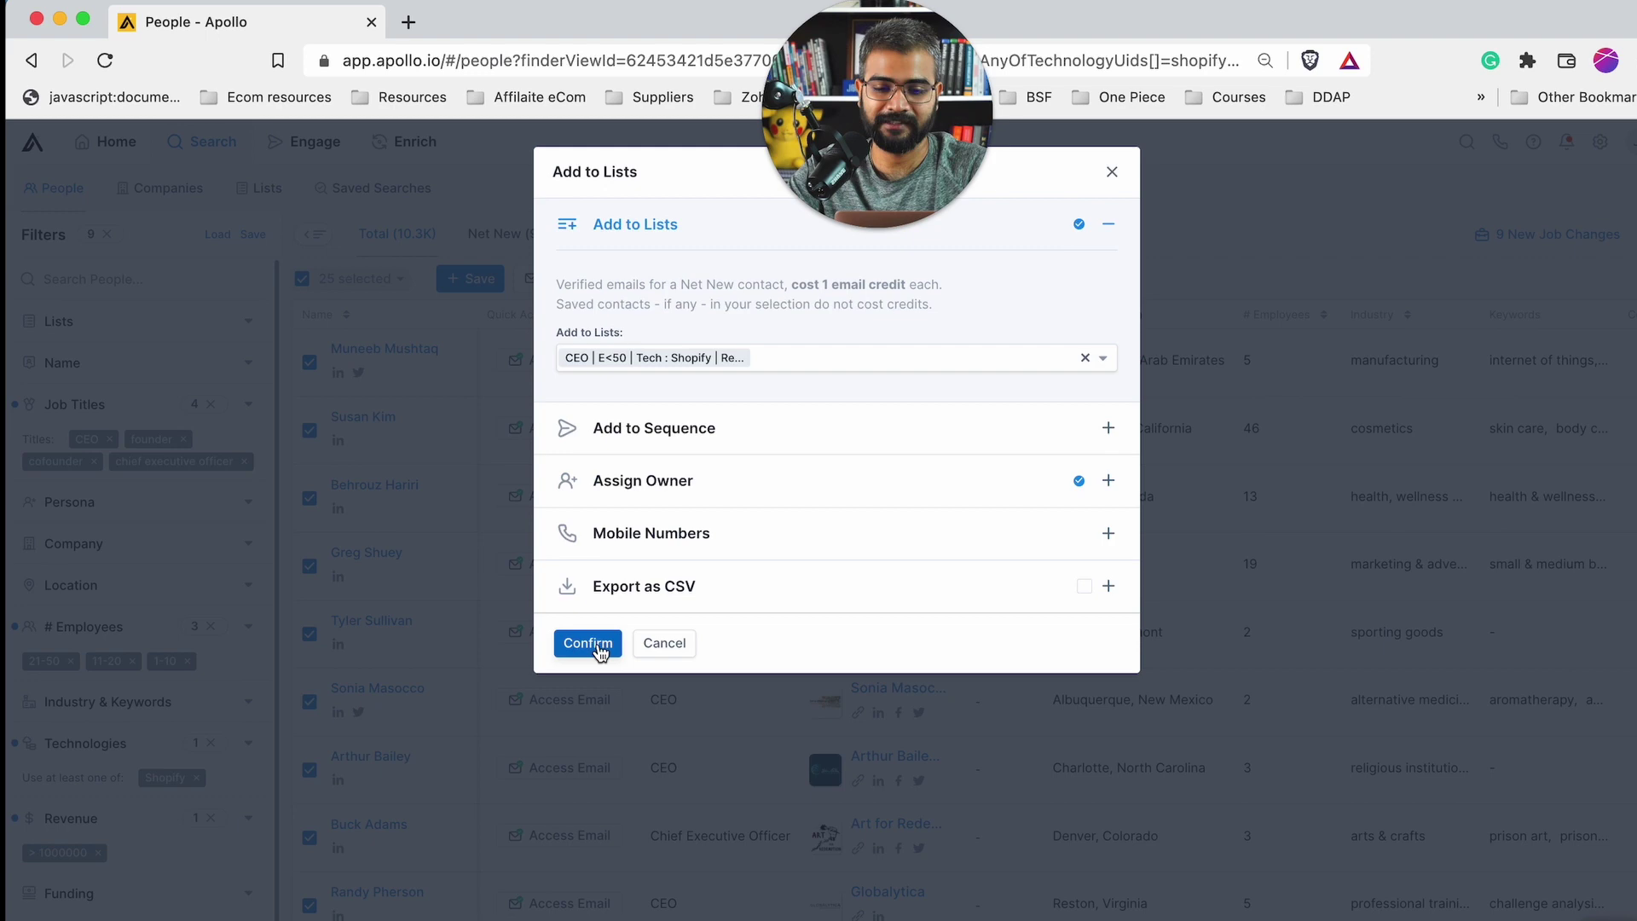
{"action": "left_click", "coordinate": [600, 649]}
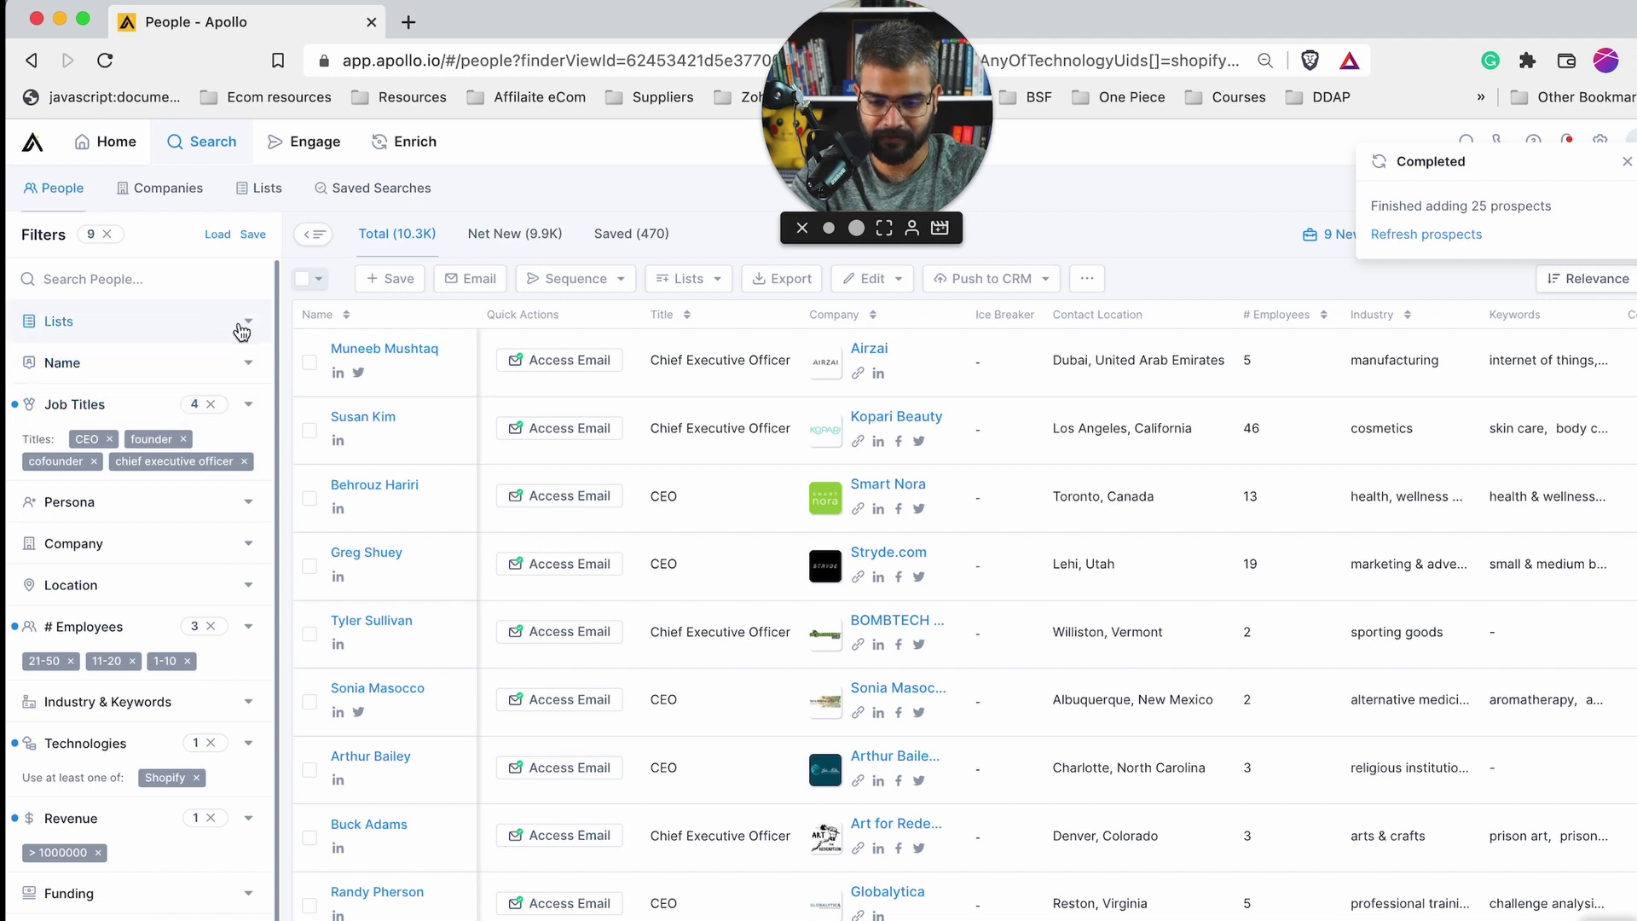
Scroll the People results down and back up after the 25 prospects are added
{"action": "scroll", "coordinate": [187, 571], "scroll_direction": "down", "scroll_amount": 1}
{"action": "scroll", "coordinate": [188, 576], "scroll_direction": "up", "scroll_amount": 1}
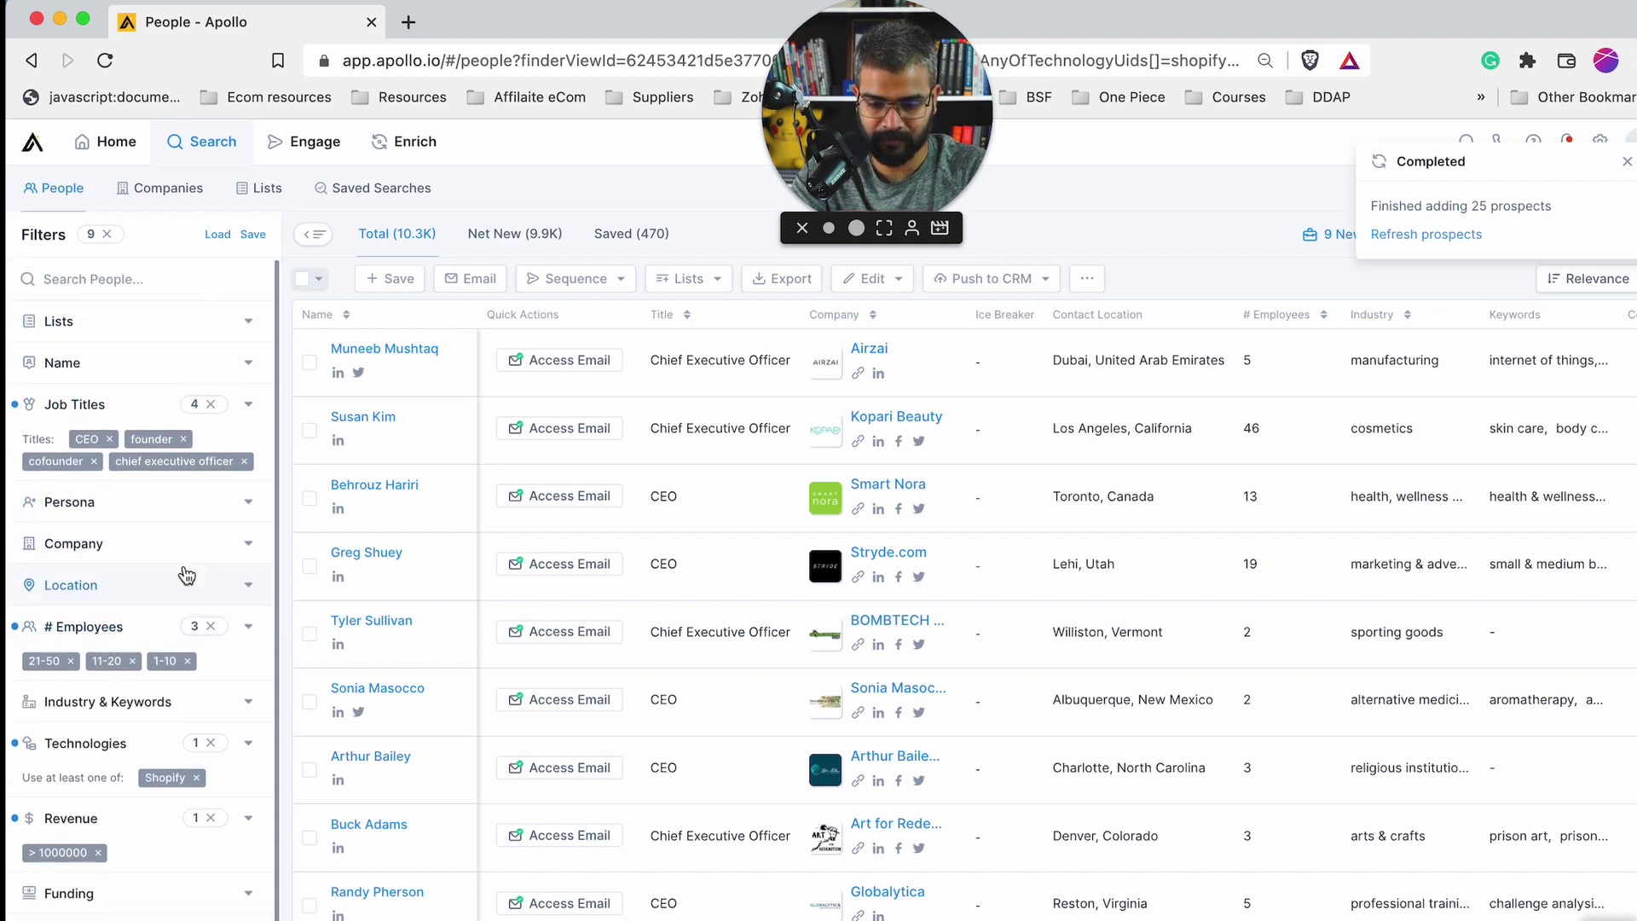
Browse the Lists filter's exclude options, search 'ceo', then dismiss the picker without choosing
{"action": "left_click", "coordinate": [243, 322]}
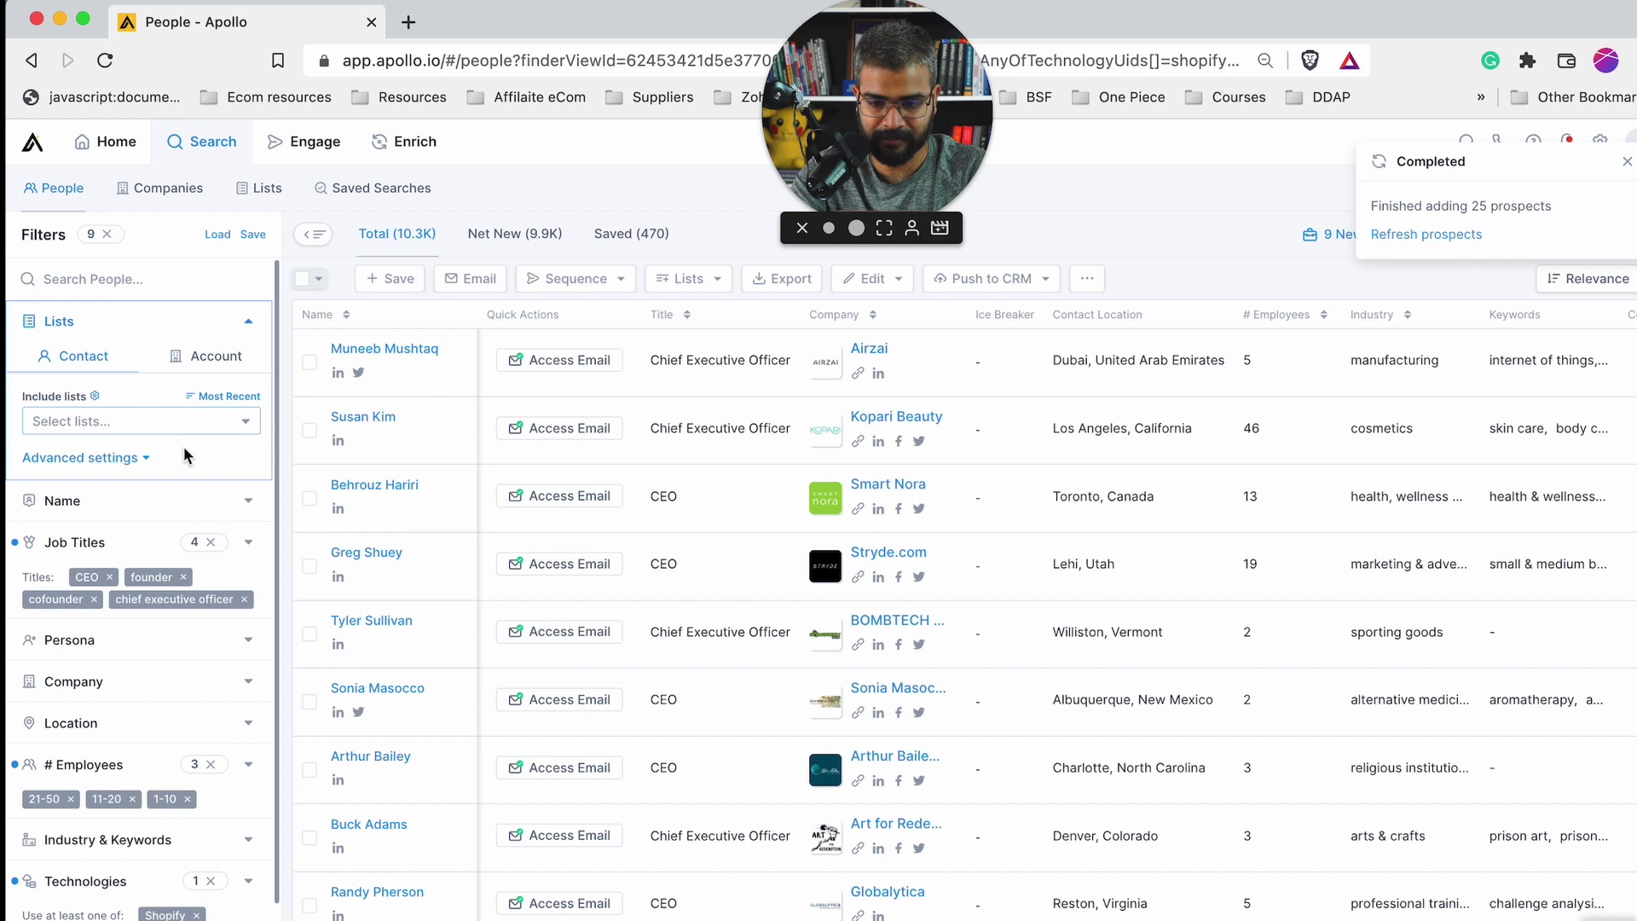
{"action": "left_click", "coordinate": [127, 461]}
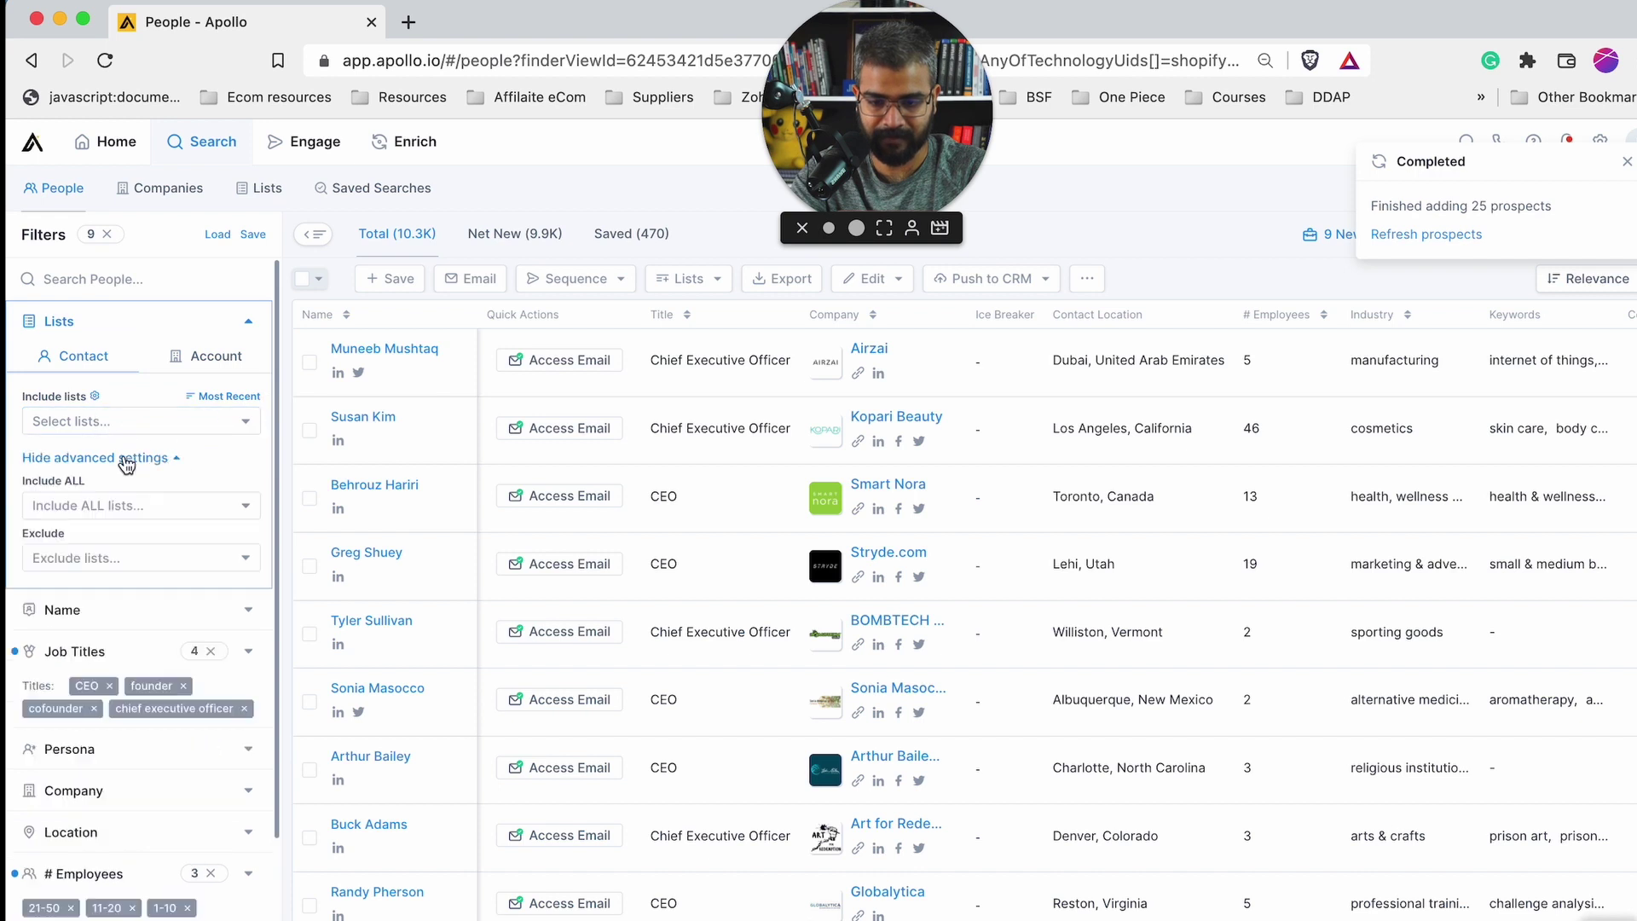
{"action": "left_click", "coordinate": [107, 558]}
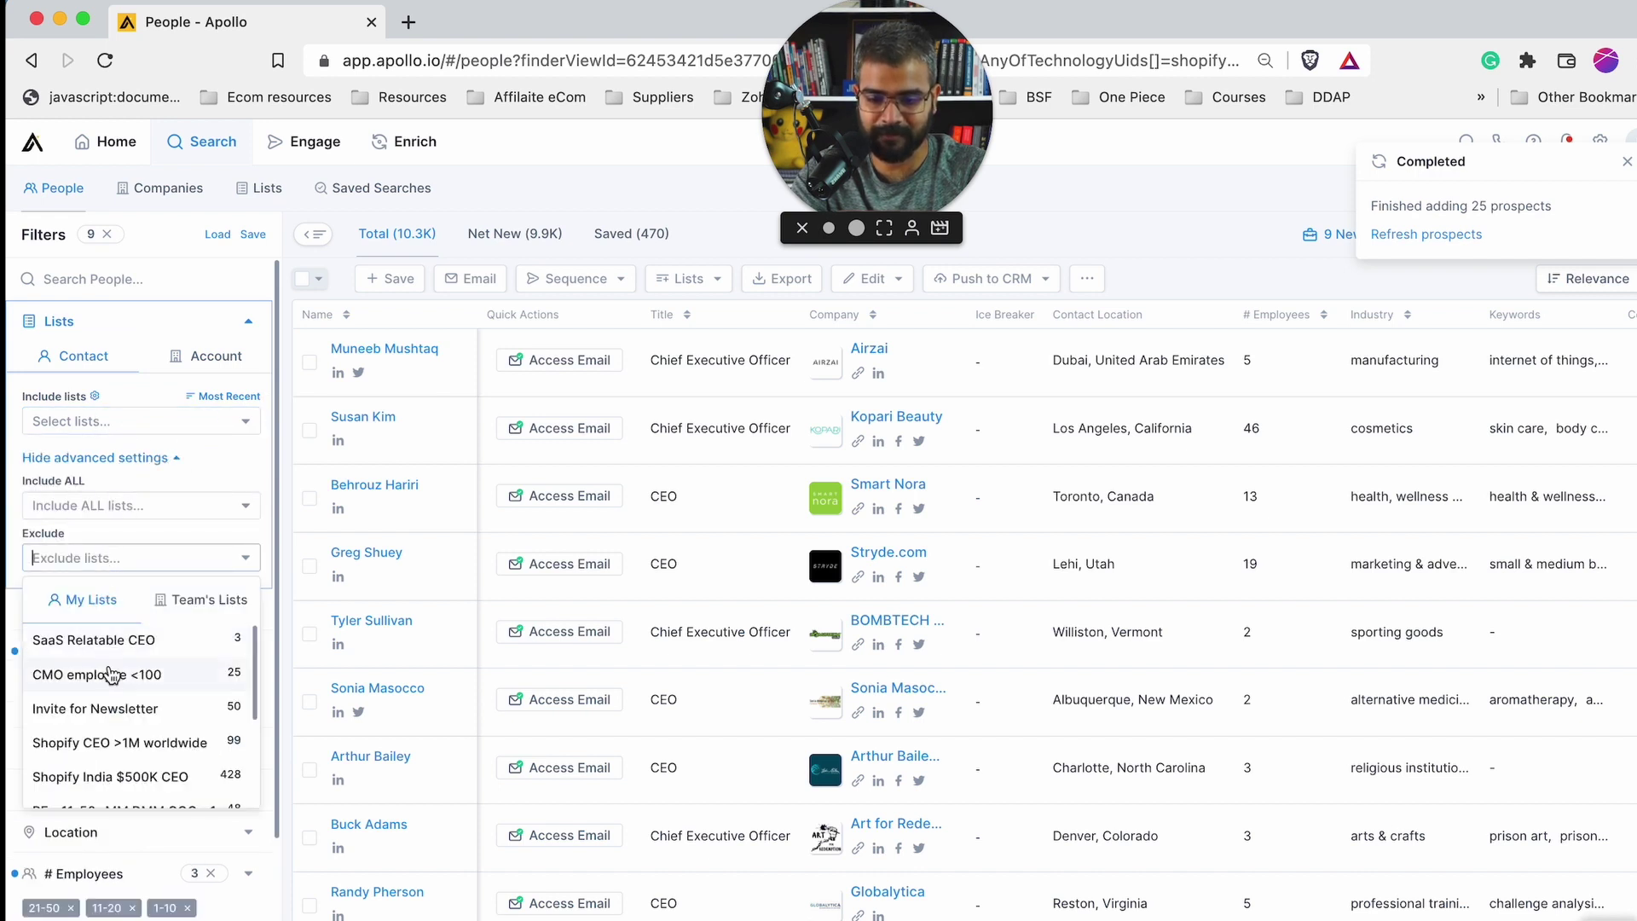
{"action": "scroll", "coordinate": [110, 676], "scroll_direction": "down", "scroll_amount": 3}
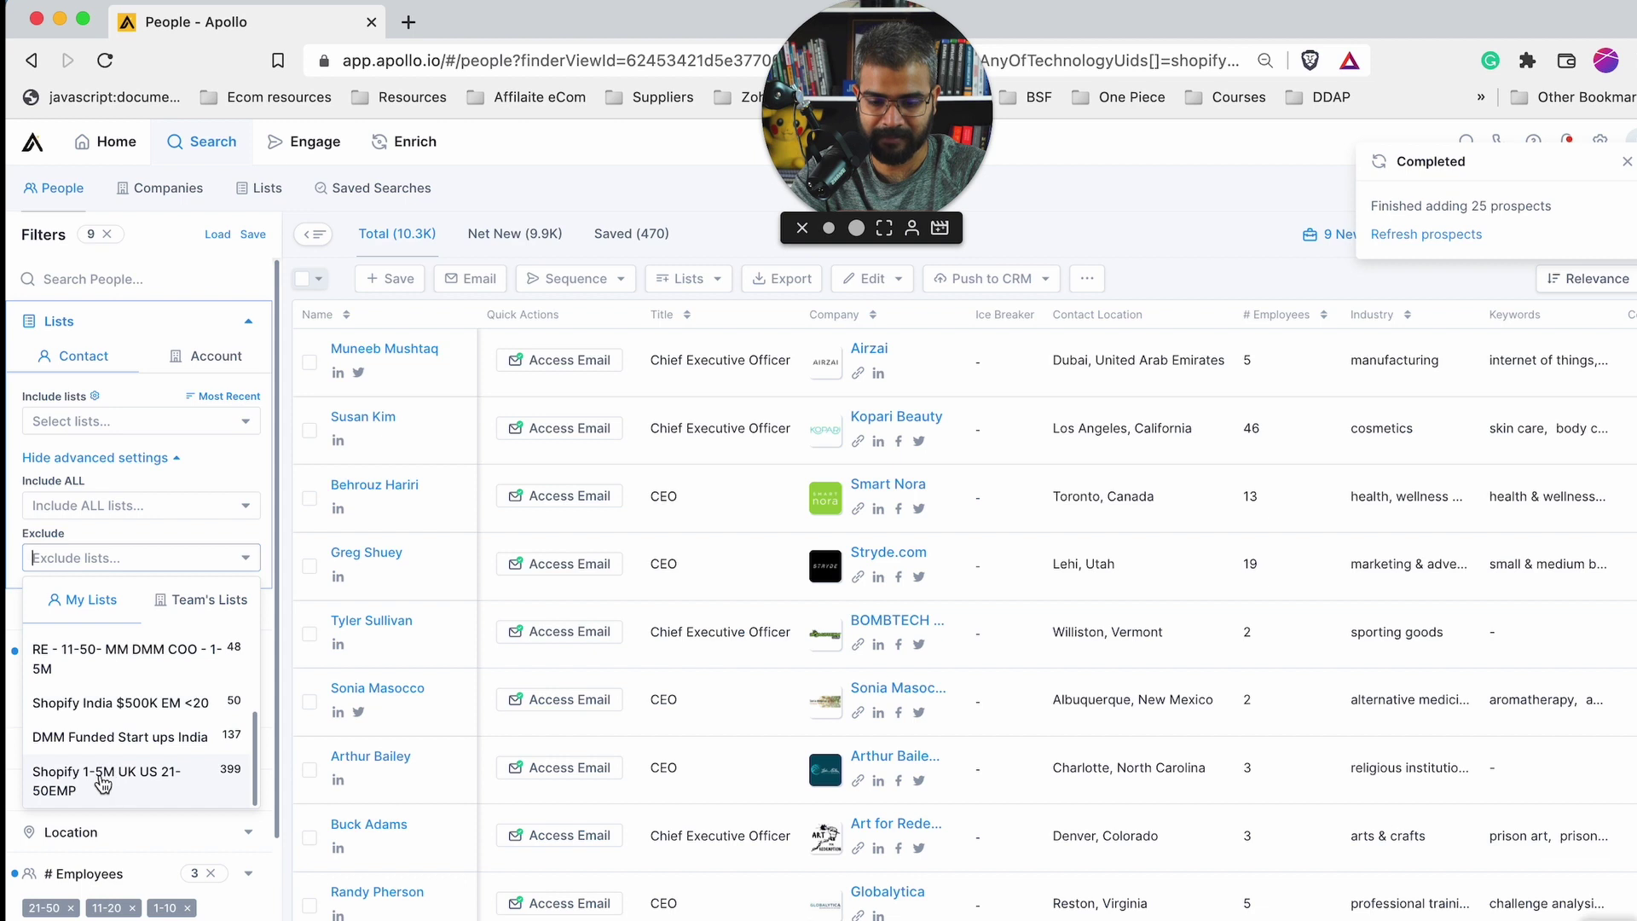
{"action": "scroll", "coordinate": [119, 772], "scroll_direction": "up", "scroll_amount": 1}
{"action": "scroll", "coordinate": [120, 770], "scroll_direction": "up", "scroll_amount": 3}
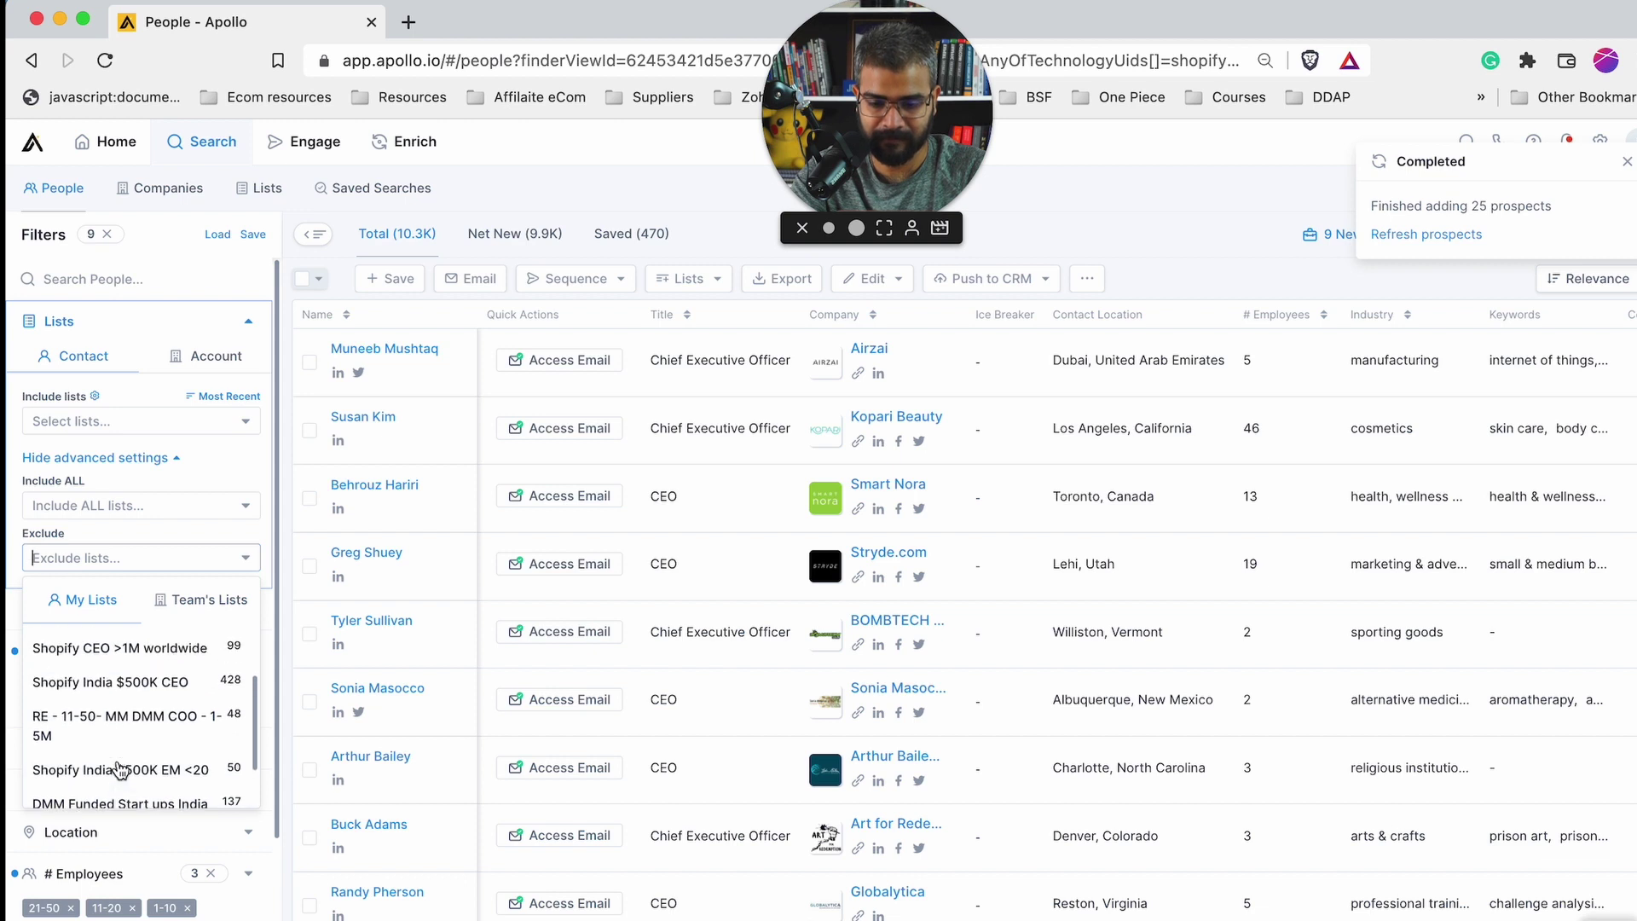
{"action": "scroll", "coordinate": [128, 719], "scroll_direction": "up", "scroll_amount": 1}
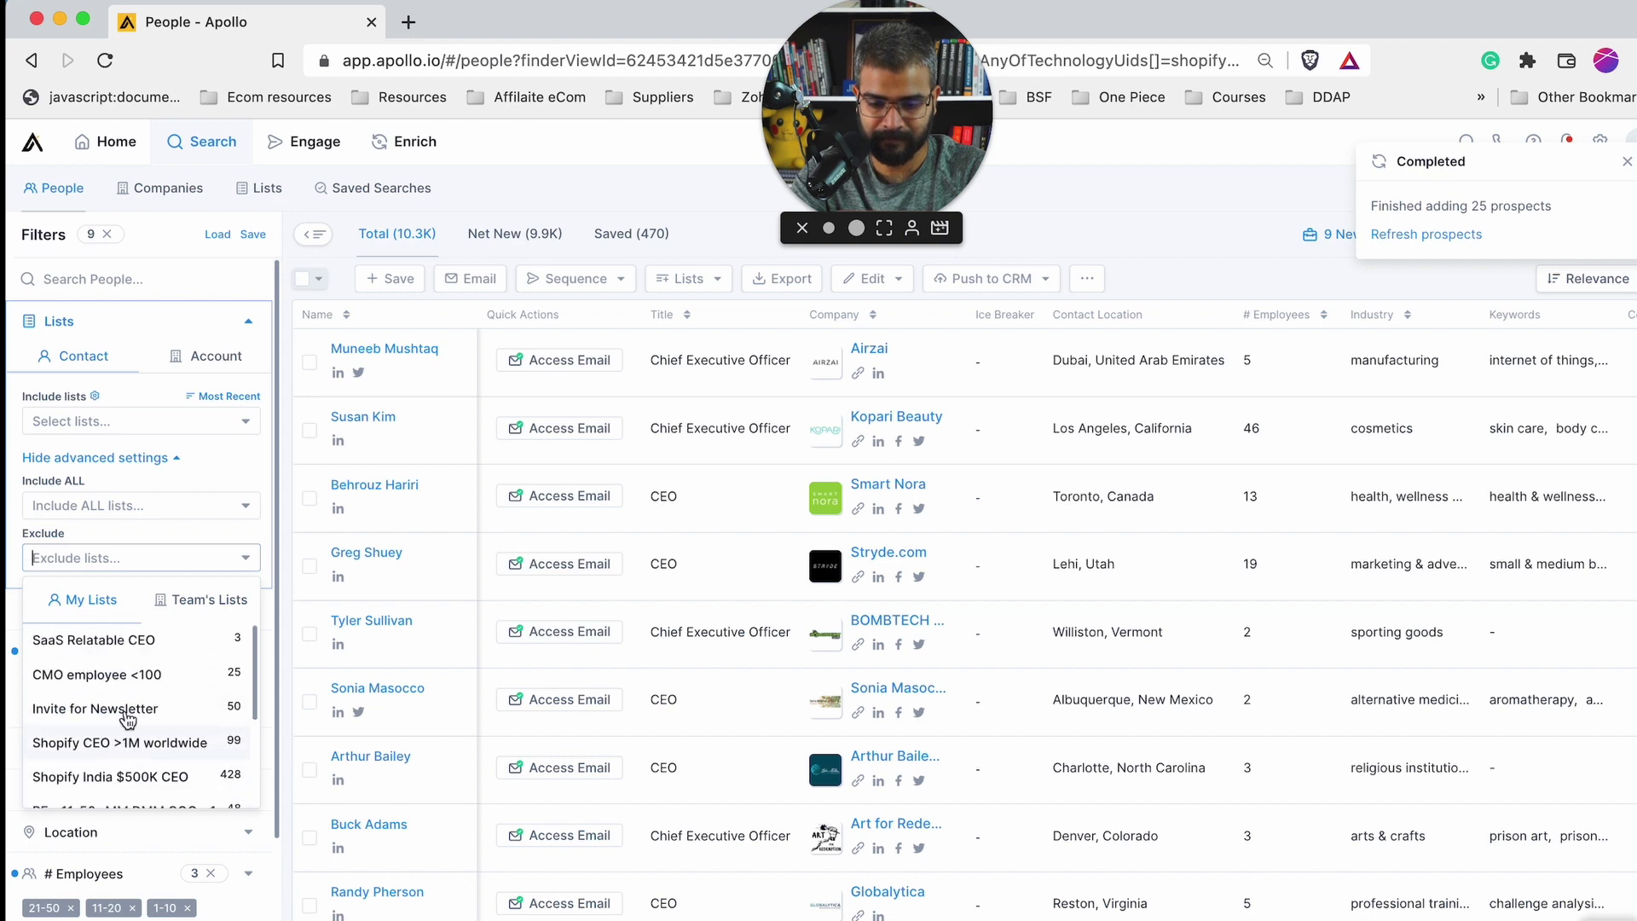
{"action": "type", "text": "ceo"}
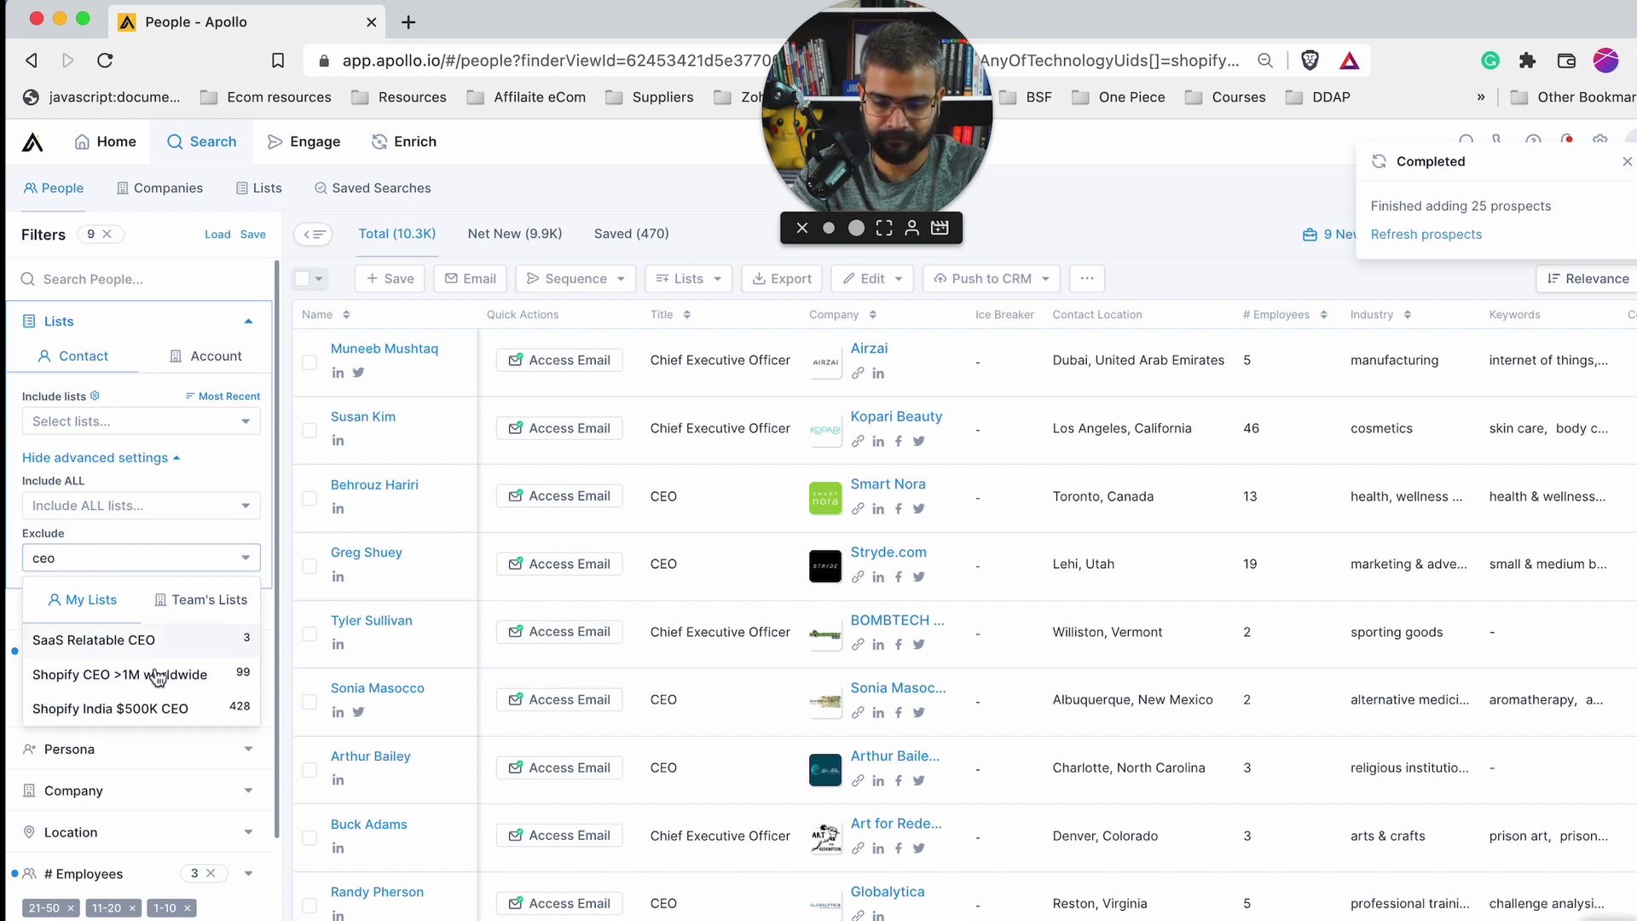
{"action": "key", "text": "Escape"}
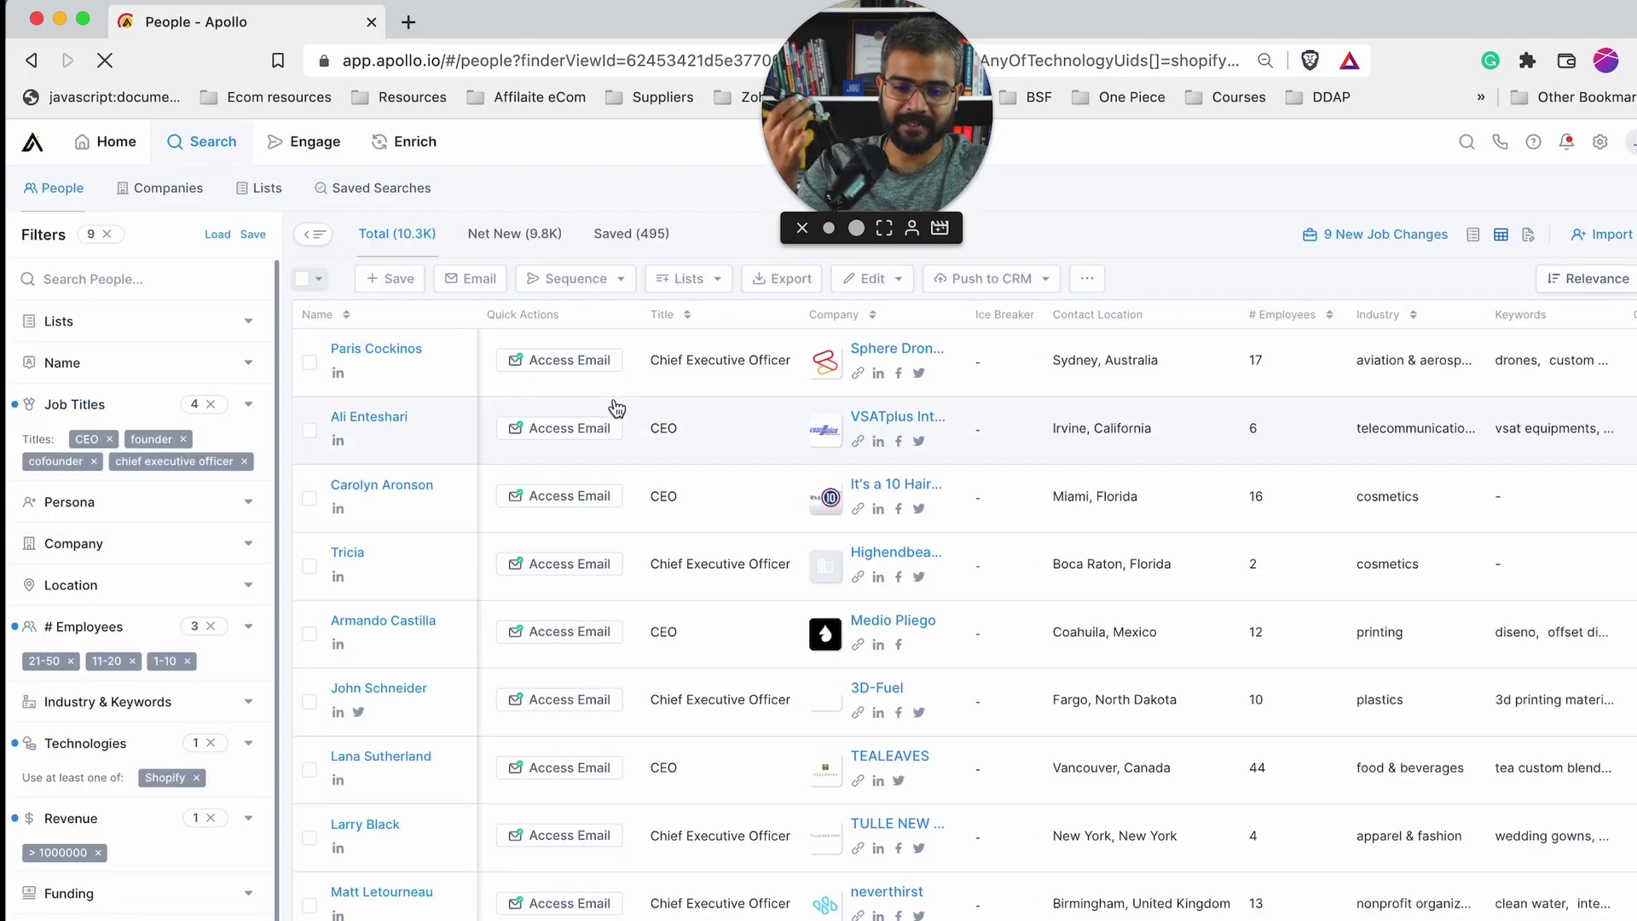
Exclude the 'CEO | E<50 | Tech : Shopify | Rev: 1M' list from the people search
{"action": "left_click", "coordinate": [172, 338]}
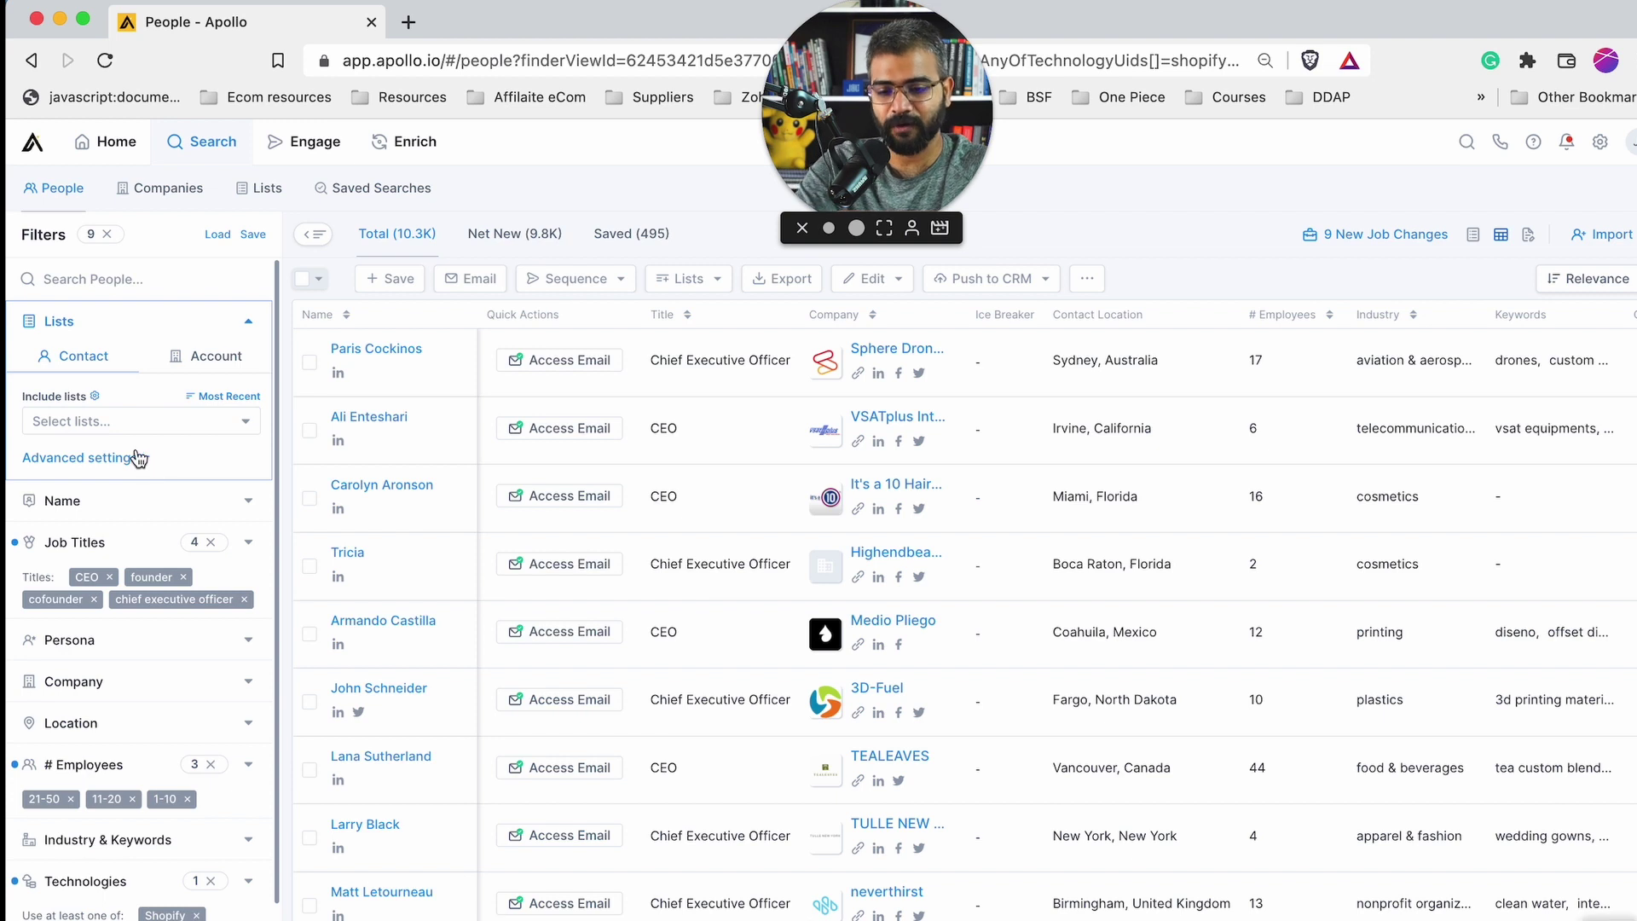
{"action": "left_click", "coordinate": [104, 458]}
{"action": "left_click", "coordinate": [123, 557]}
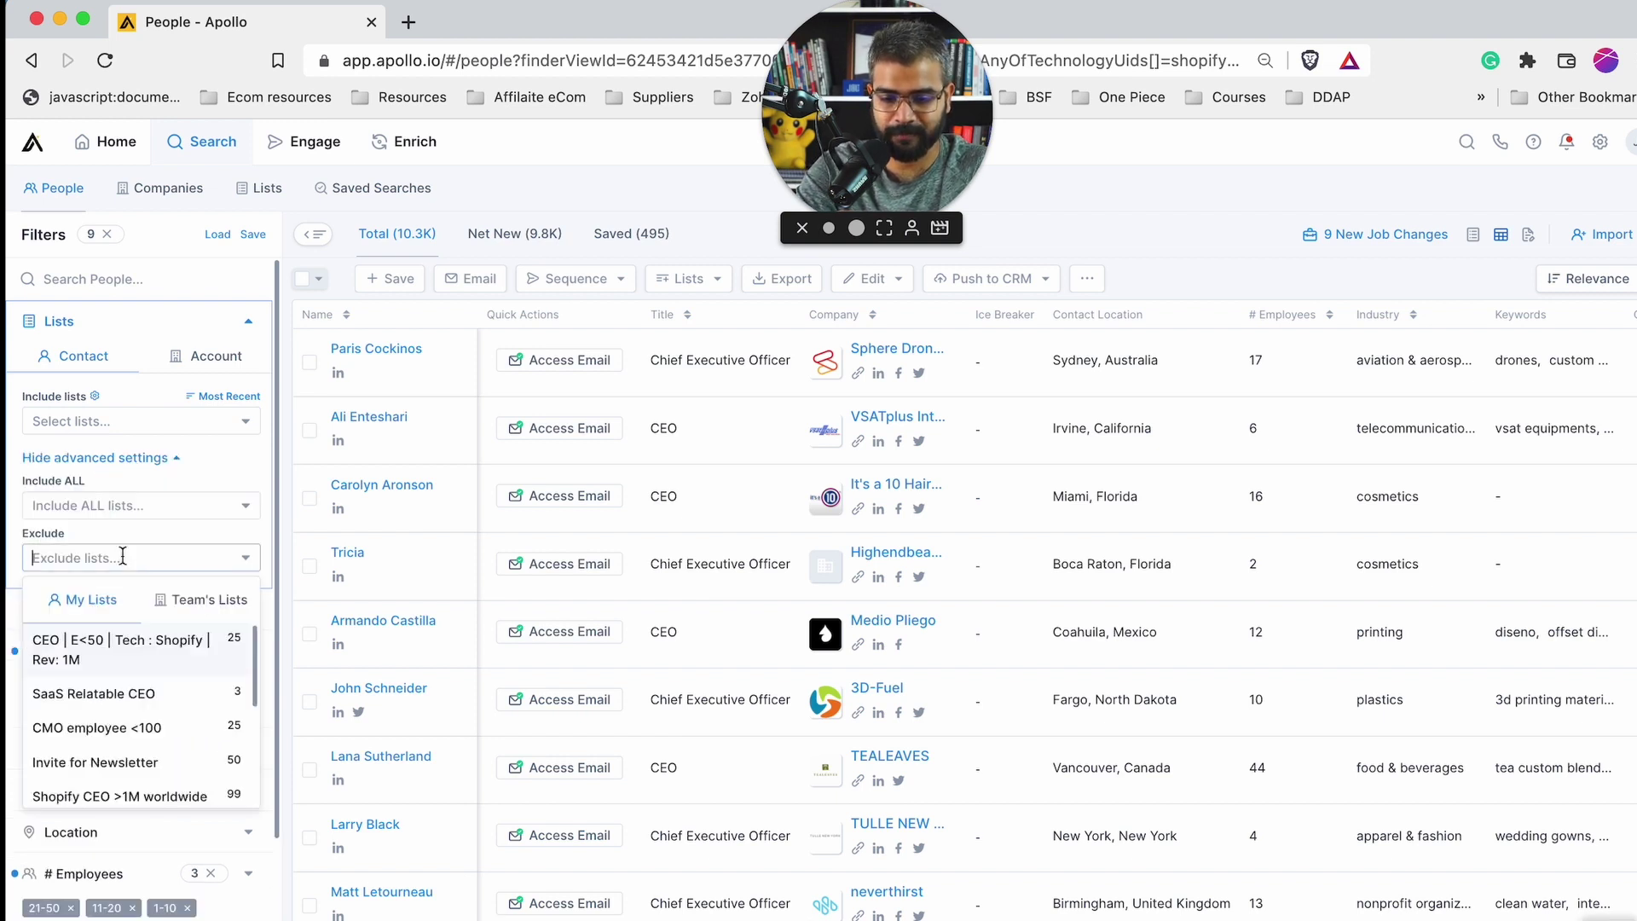
{"action": "left_click", "coordinate": [202, 654]}
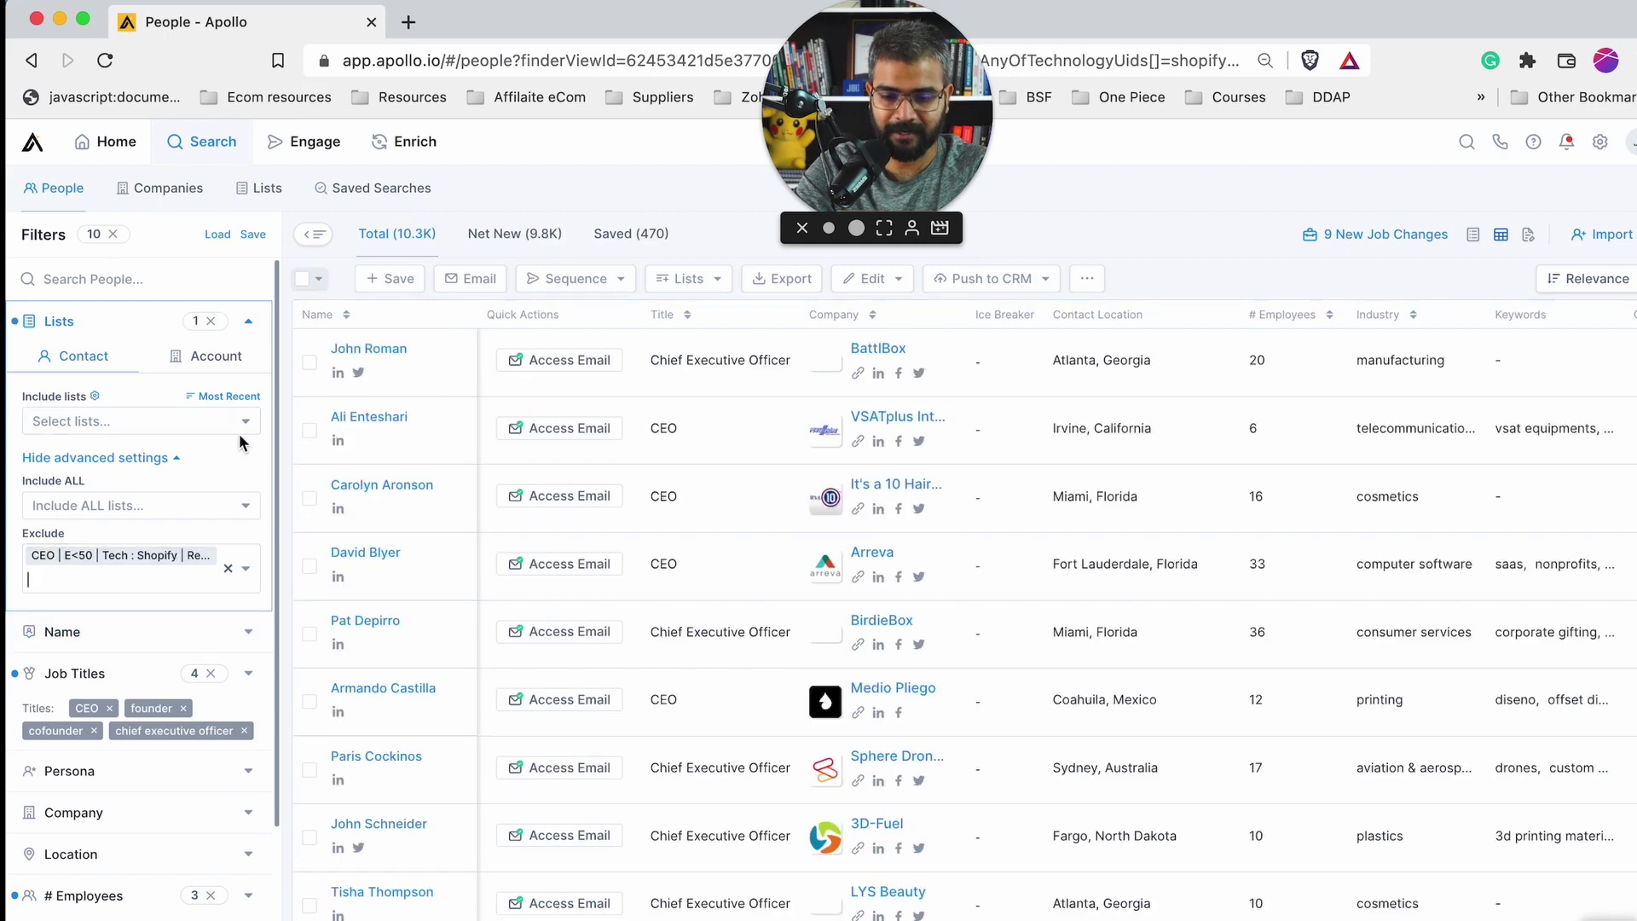
Overwrite the saved 'CEO | E<50 | Tech: Shopify | Rev: 1M' search with the current 10 filters
{"action": "left_click", "coordinate": [253, 234]}
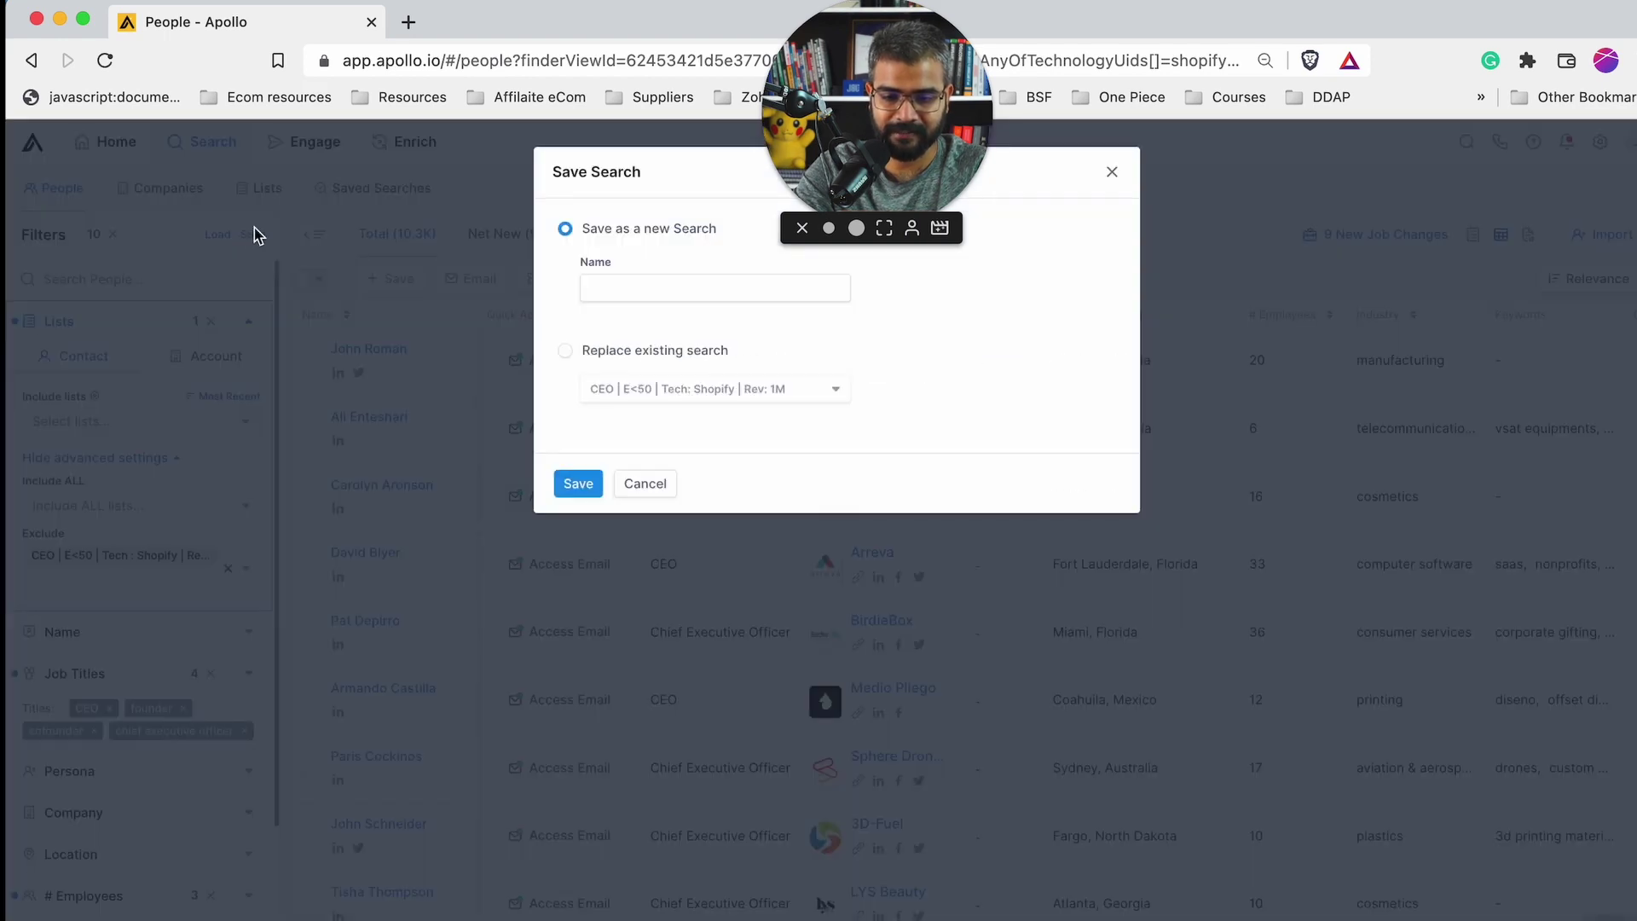
{"action": "left_click", "coordinate": [612, 300]}
{"action": "left_click", "coordinate": [565, 351]}
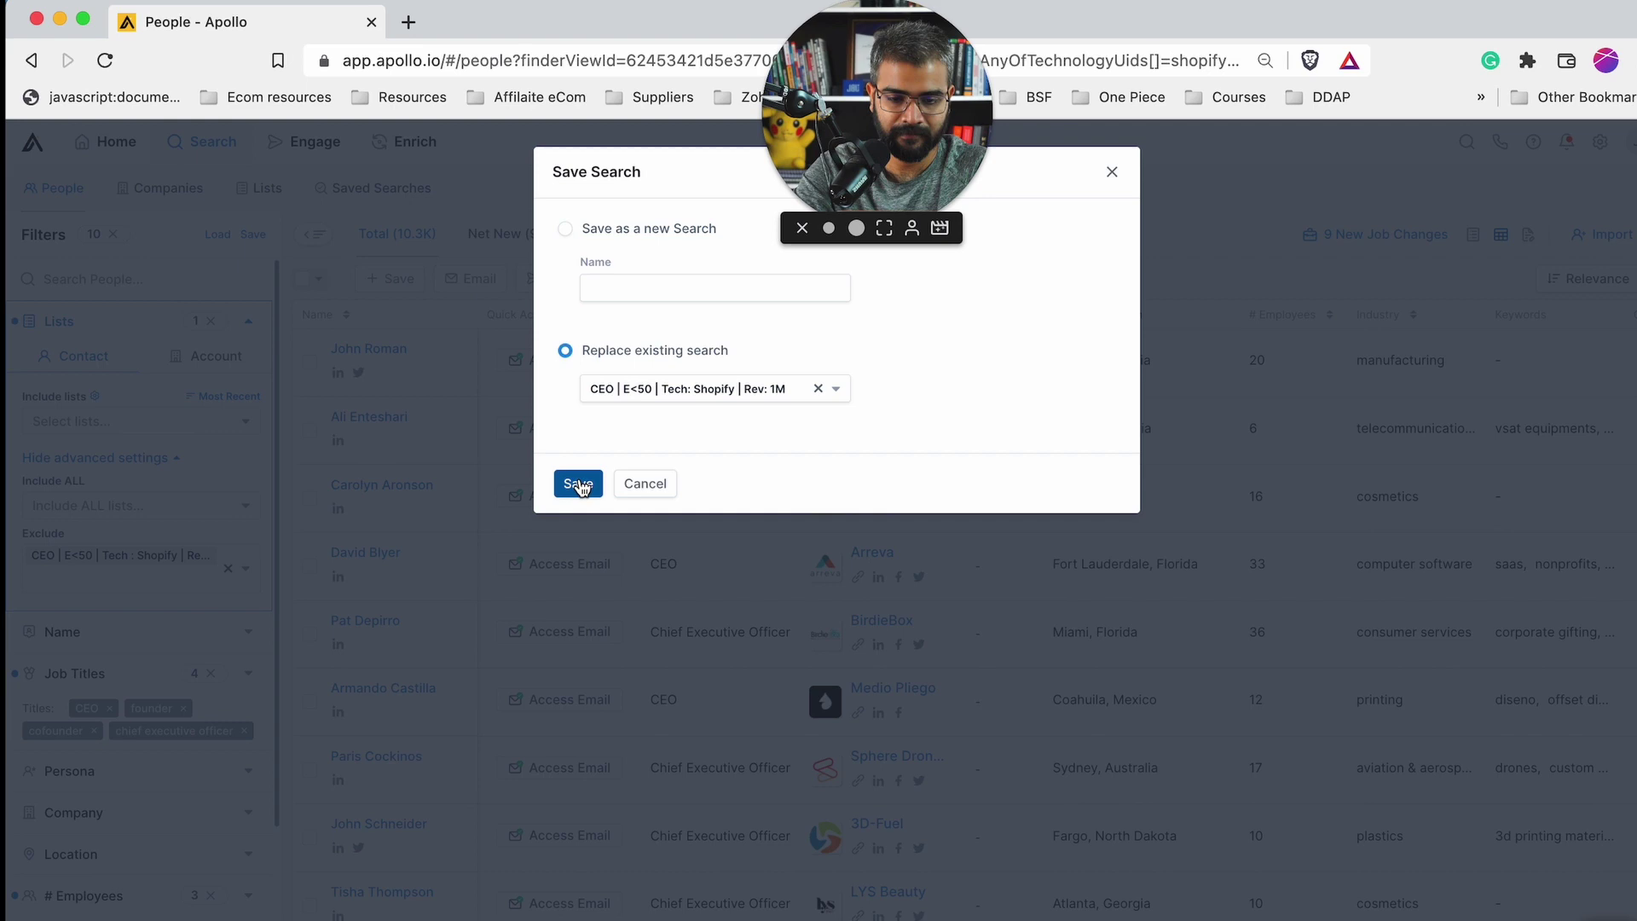
{"action": "left_click", "coordinate": [578, 484]}
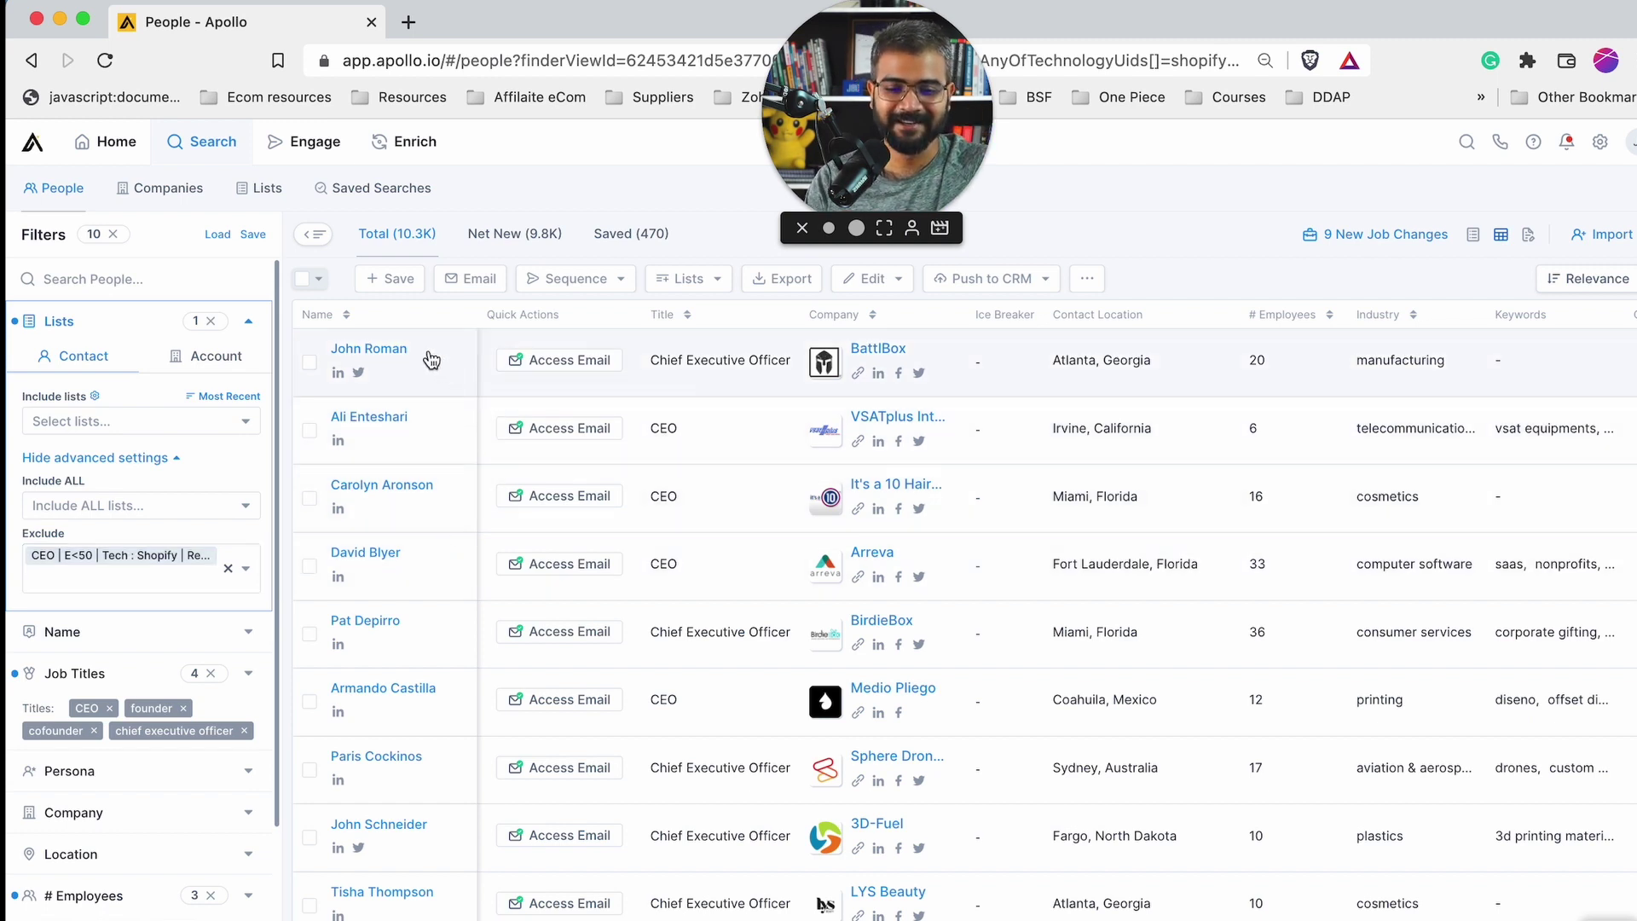
Select 25 people from the results and add them to the existing Shopify CEO list
{"action": "left_click", "coordinate": [305, 288]}
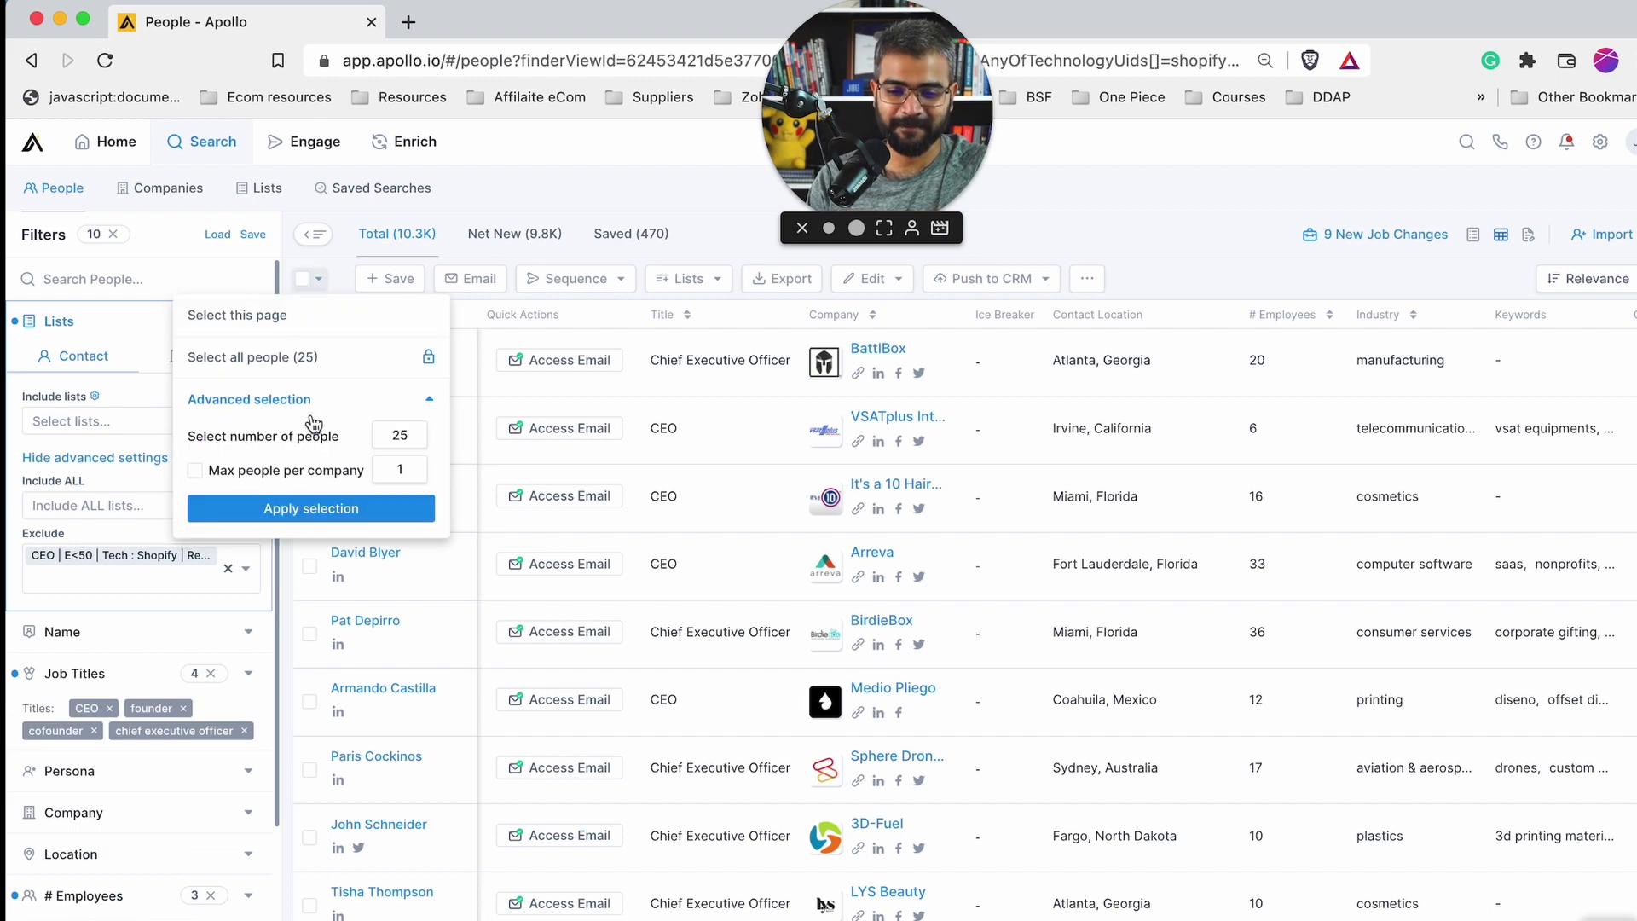
{"action": "left_click", "coordinate": [317, 511]}
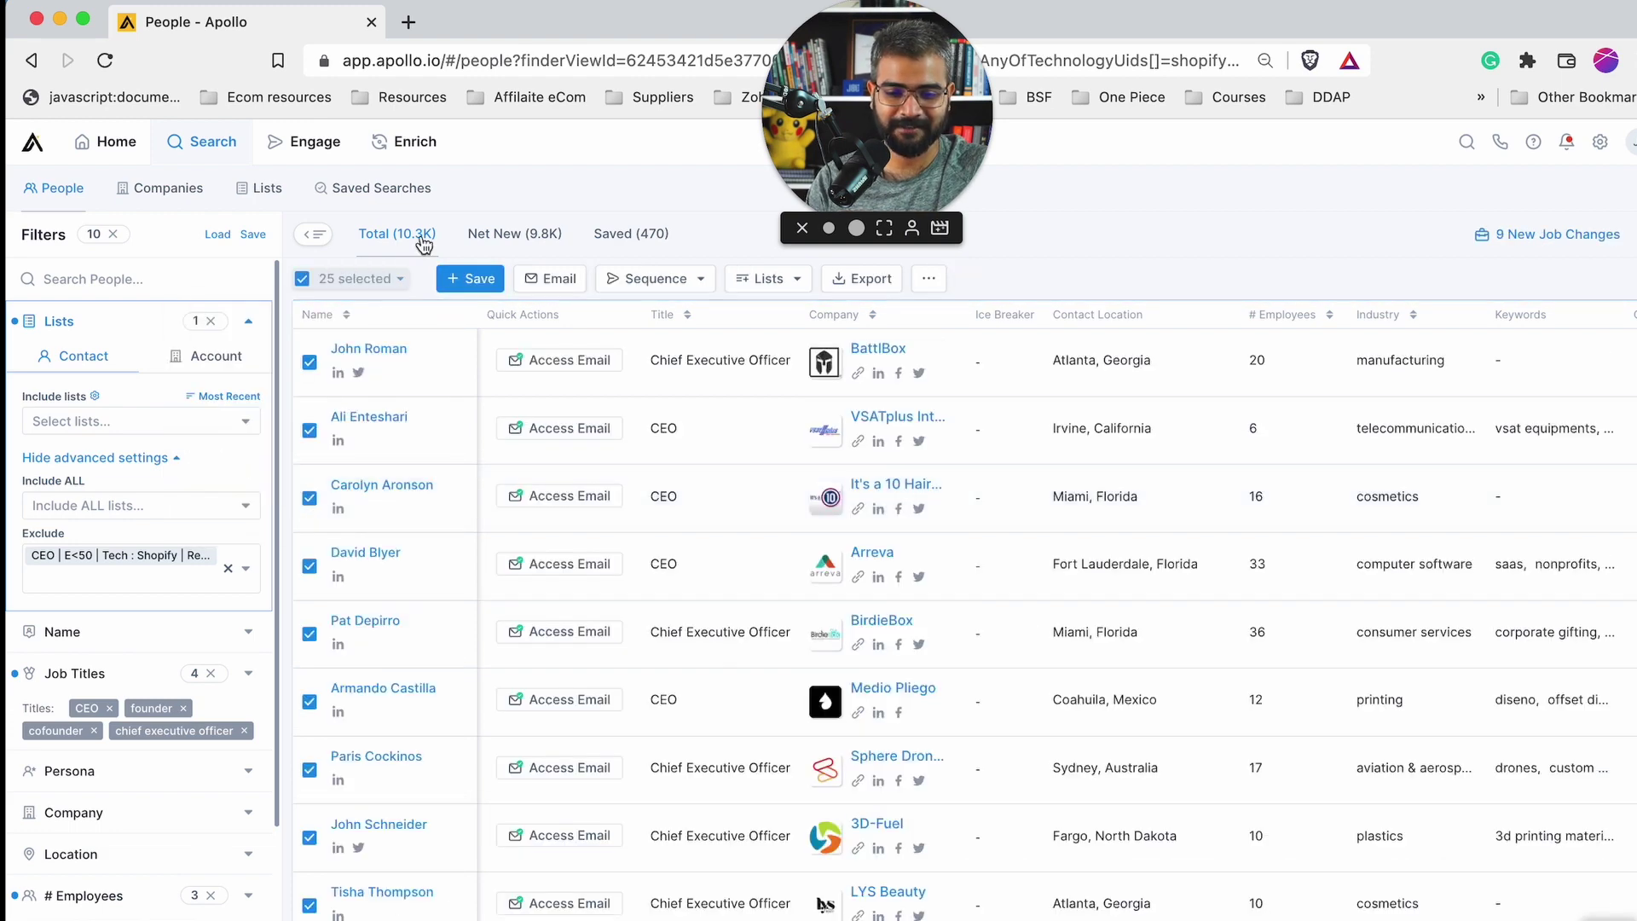
{"action": "left_click", "coordinate": [761, 279]}
{"action": "left_click", "coordinate": [758, 315]}
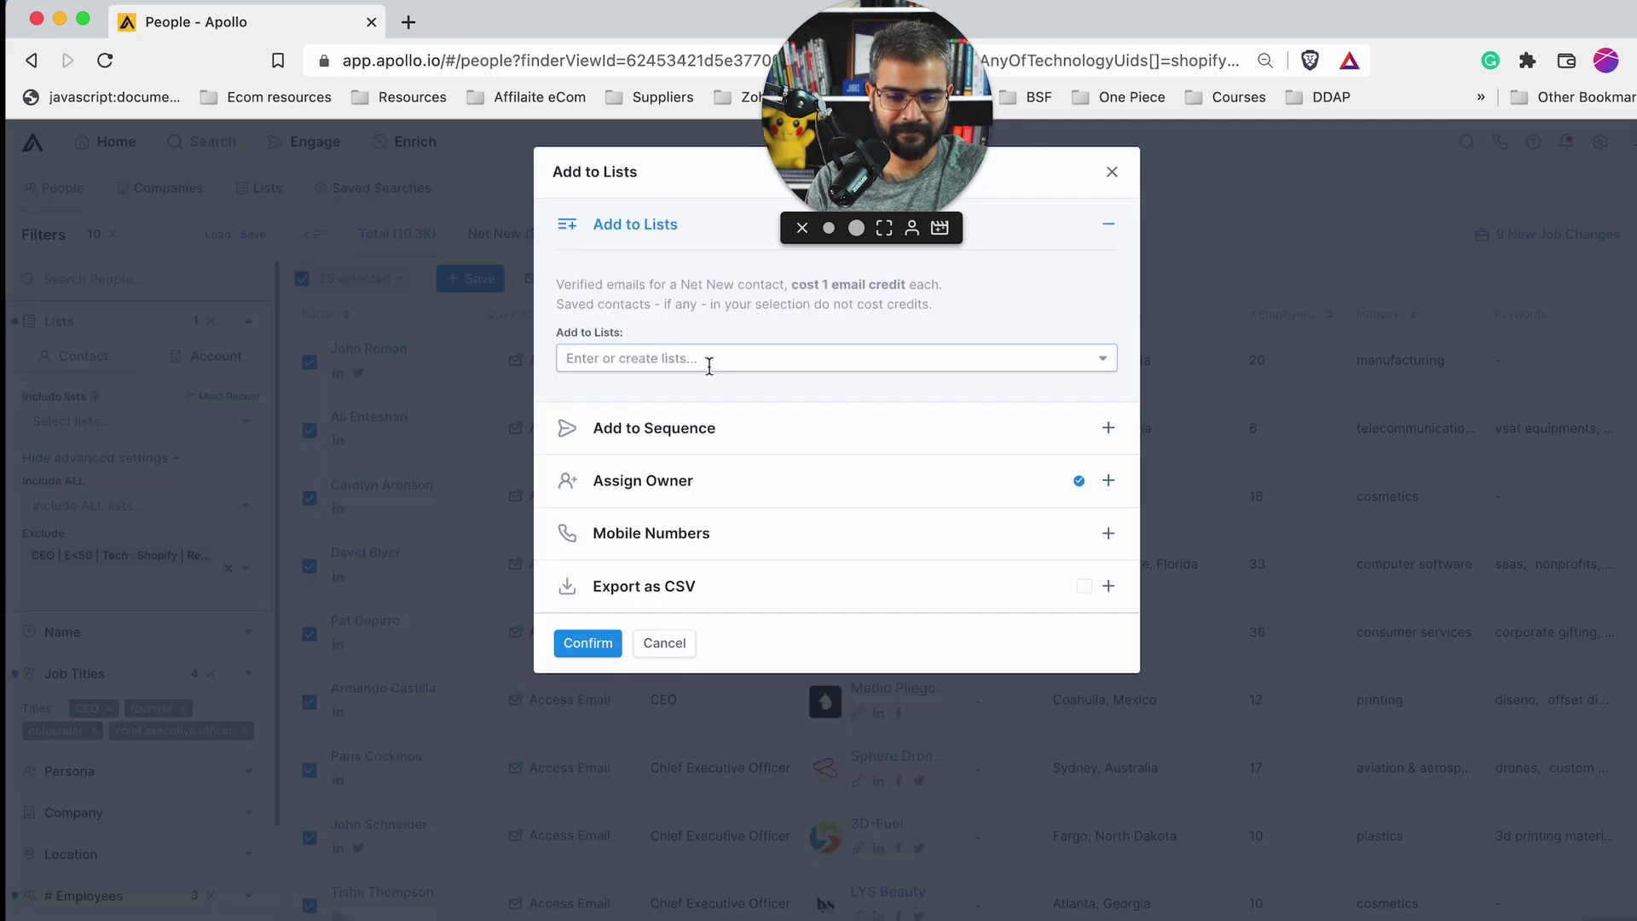
{"action": "left_click", "coordinate": [1100, 359]}
{"action": "left_click", "coordinate": [823, 399]}
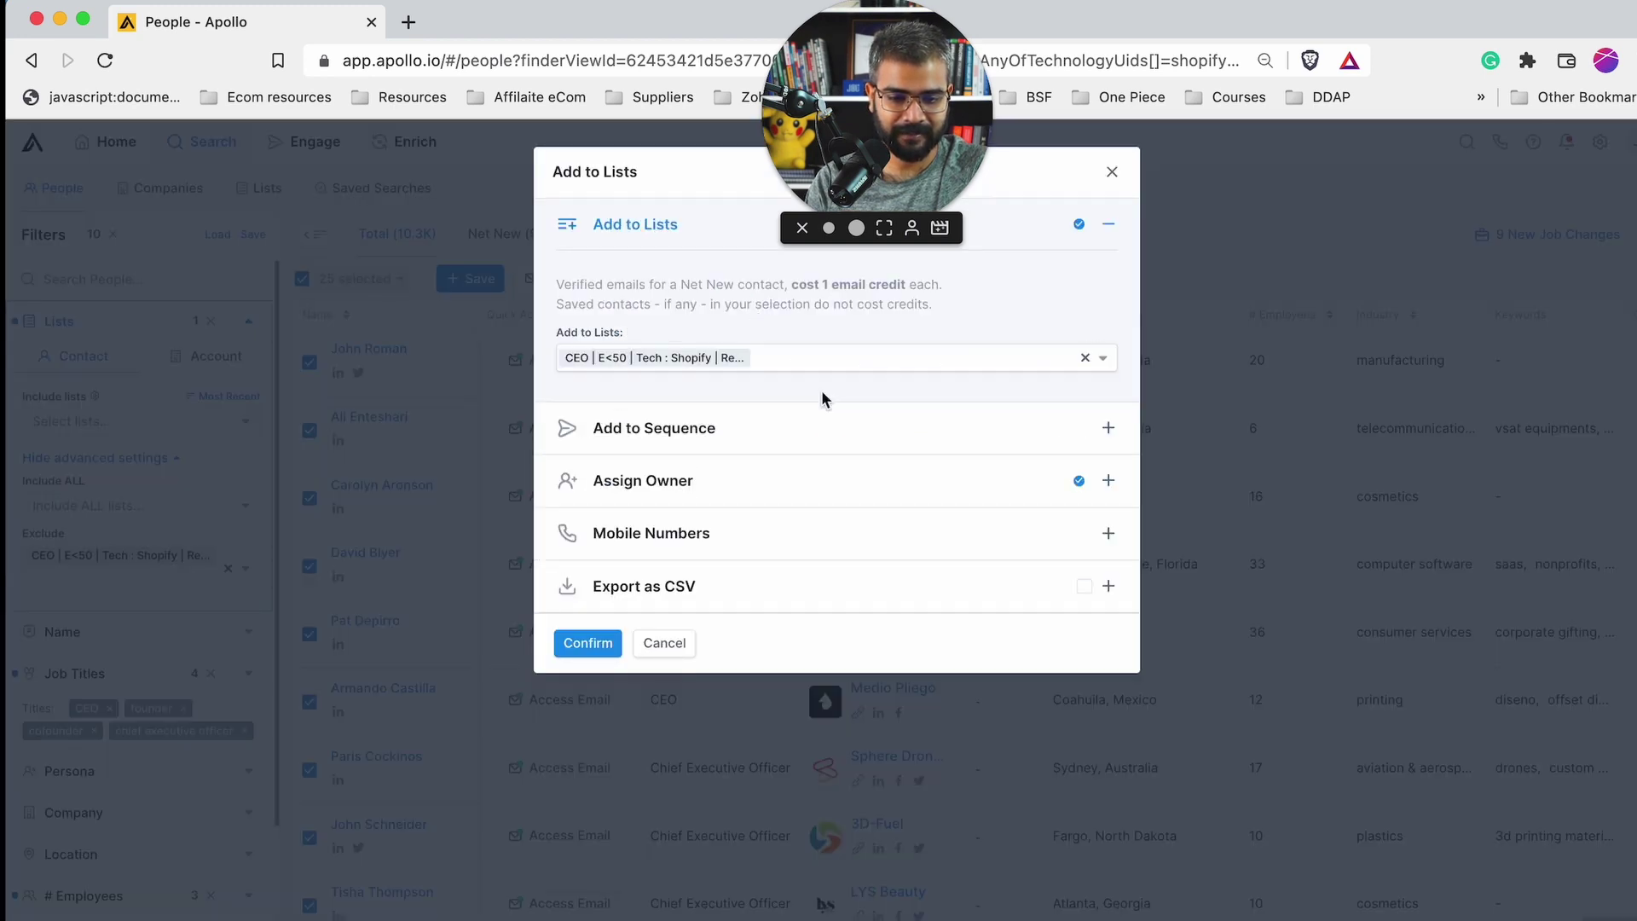
{"action": "left_click", "coordinate": [560, 654]}
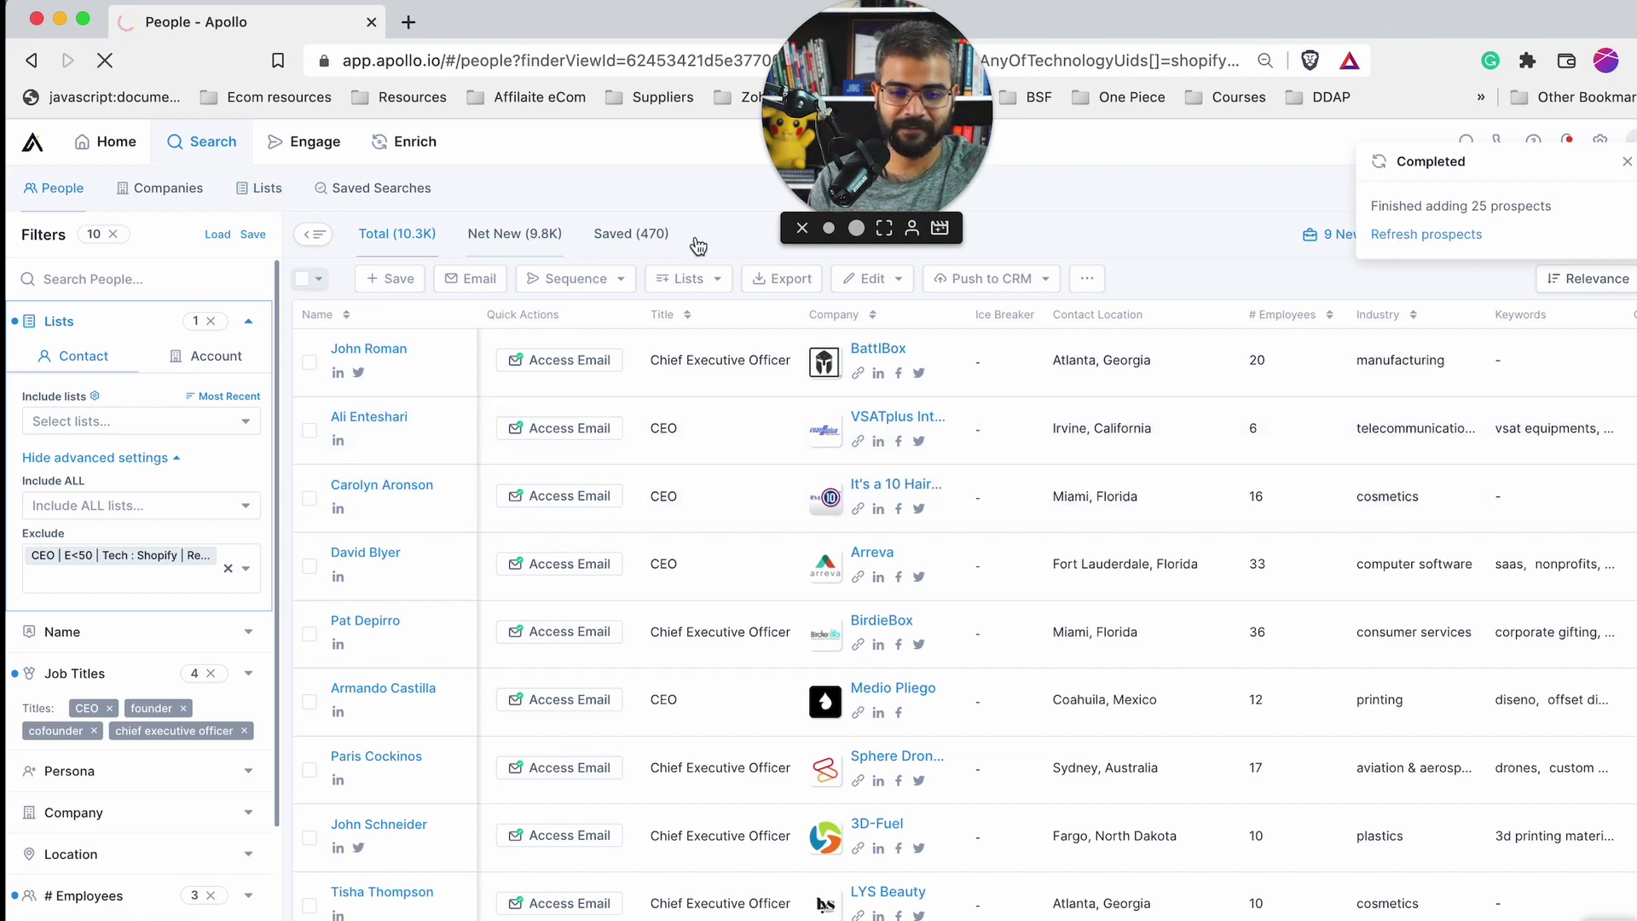
Refresh the prospects, then add the first 25 selected people to the Shopify CEO list
{"action": "left_click", "coordinate": [1450, 235]}
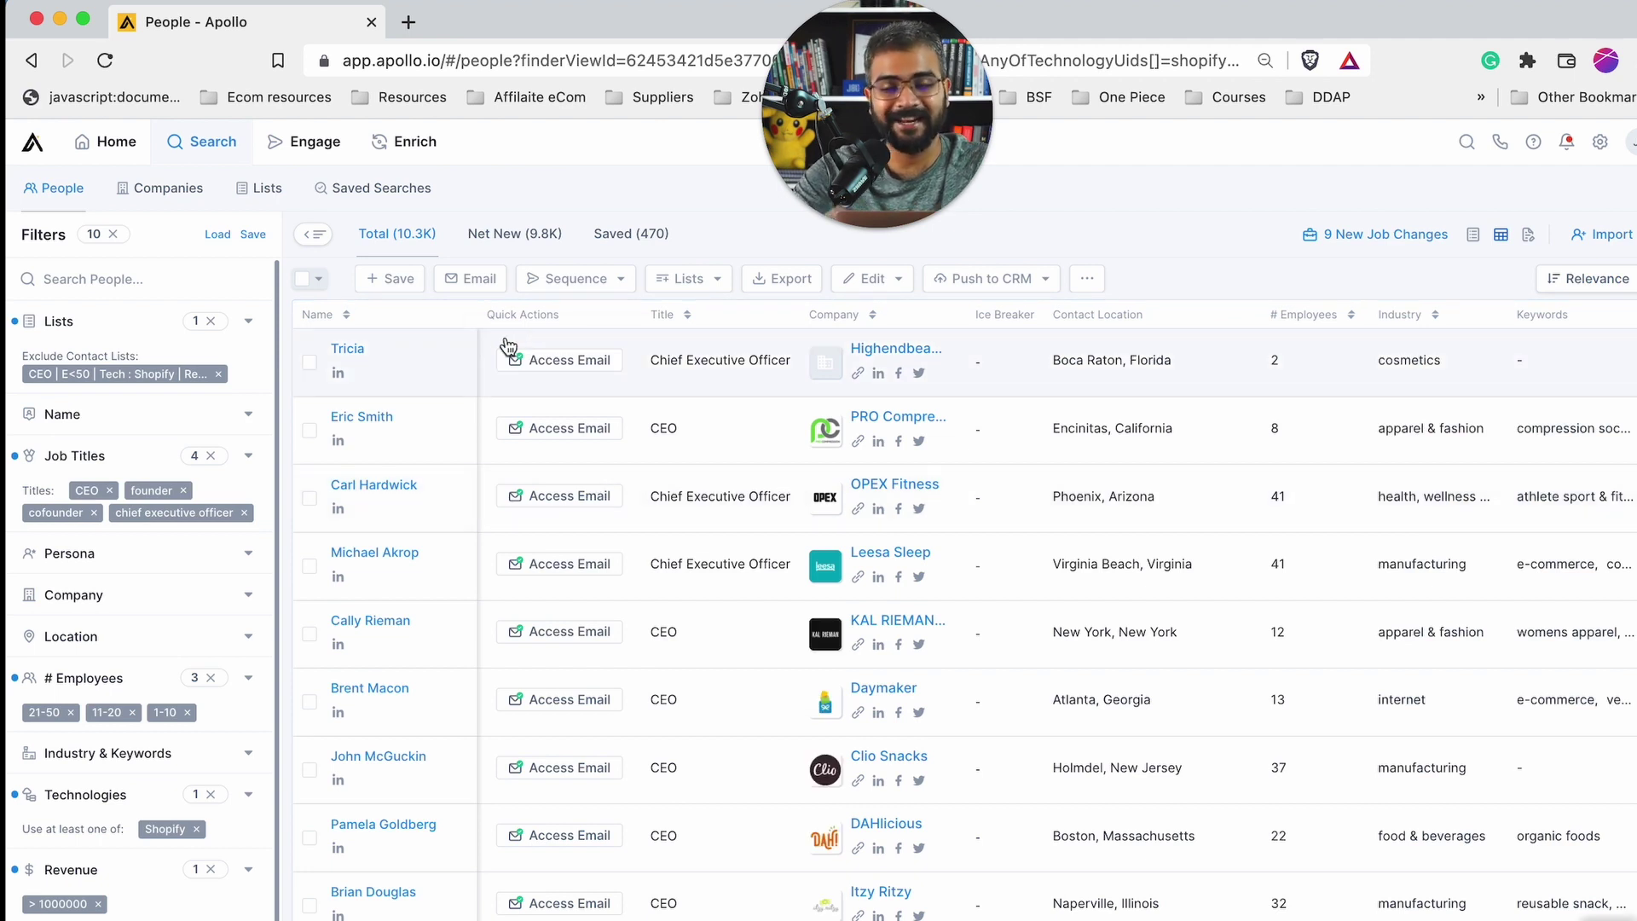
{"action": "left_click", "coordinate": [311, 282]}
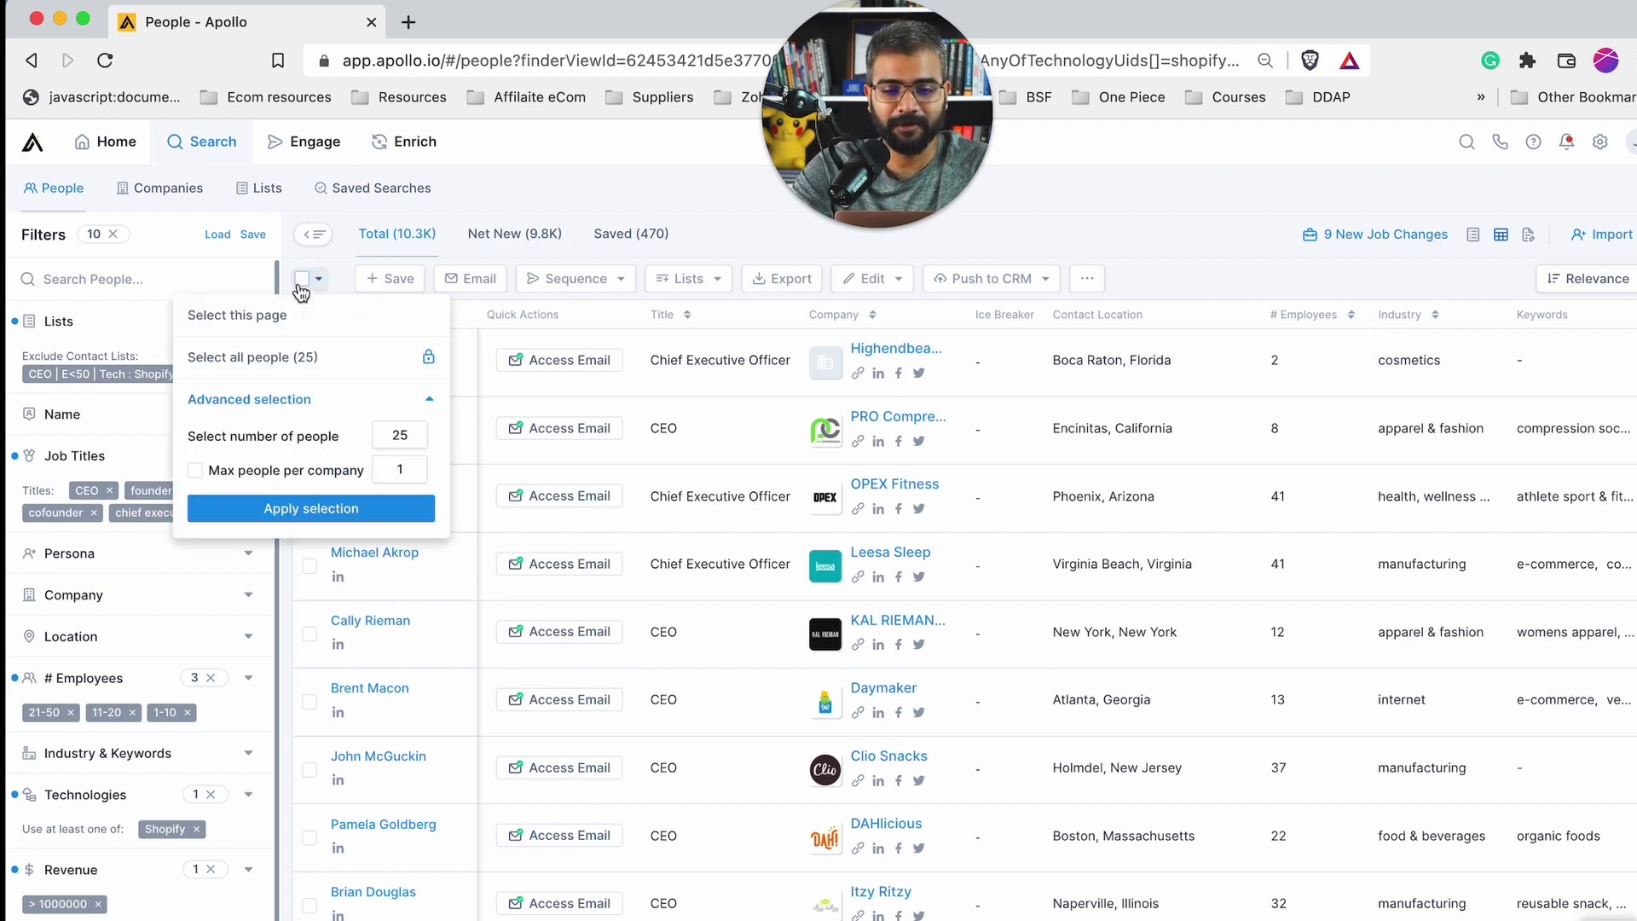
{"action": "left_click", "coordinate": [351, 509]}
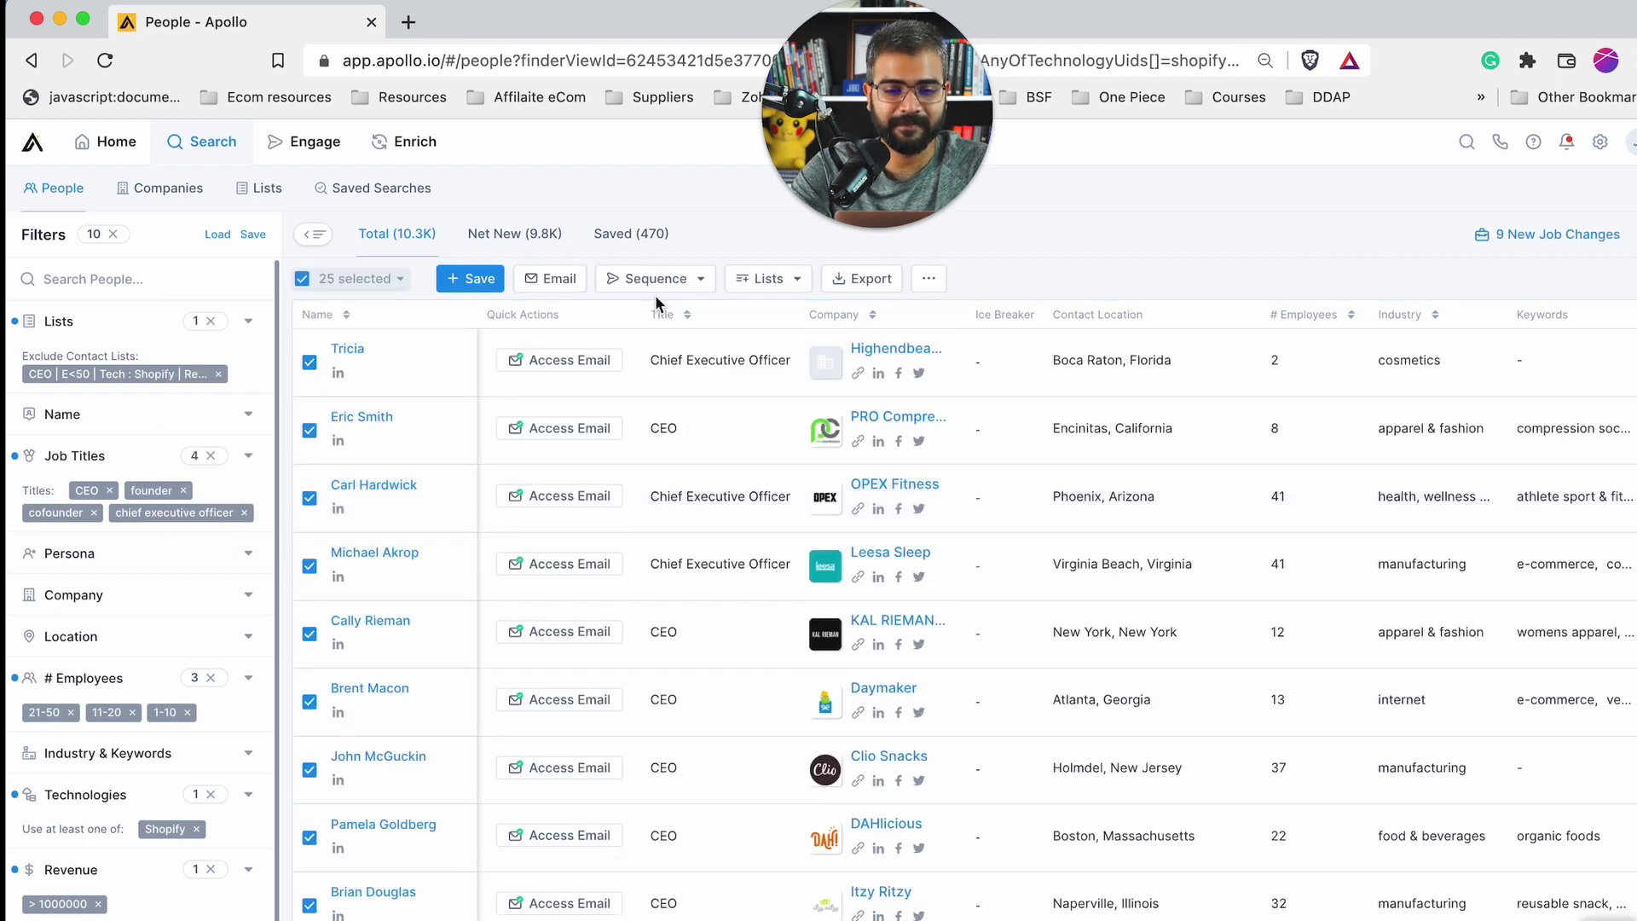
{"action": "left_click", "coordinate": [766, 279]}
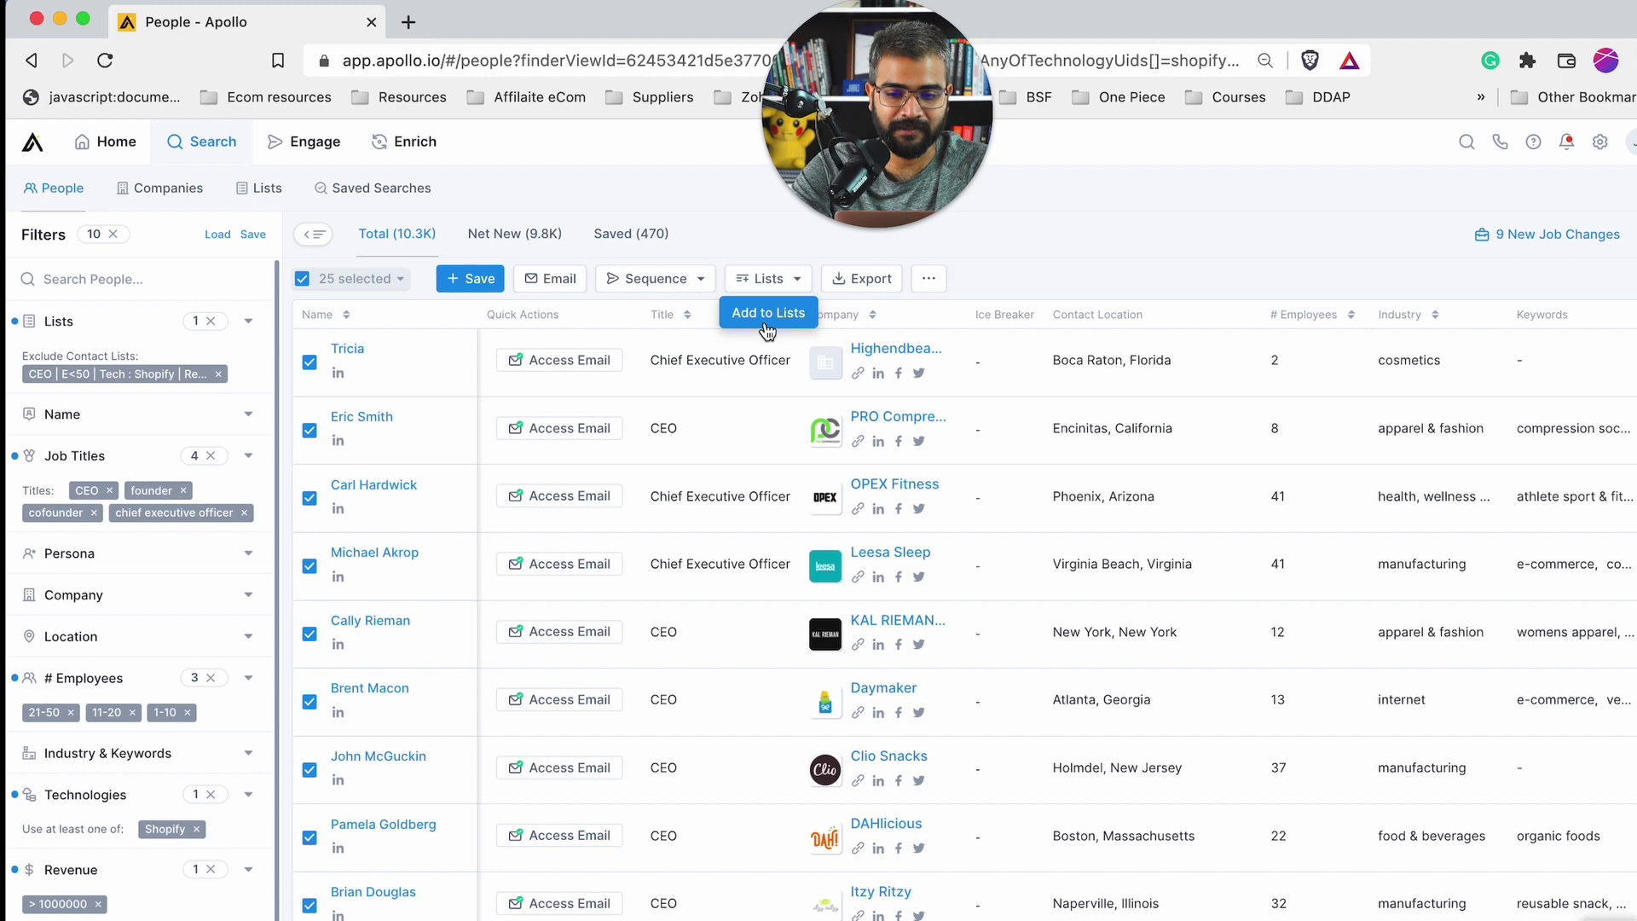
{"action": "left_click", "coordinate": [767, 312]}
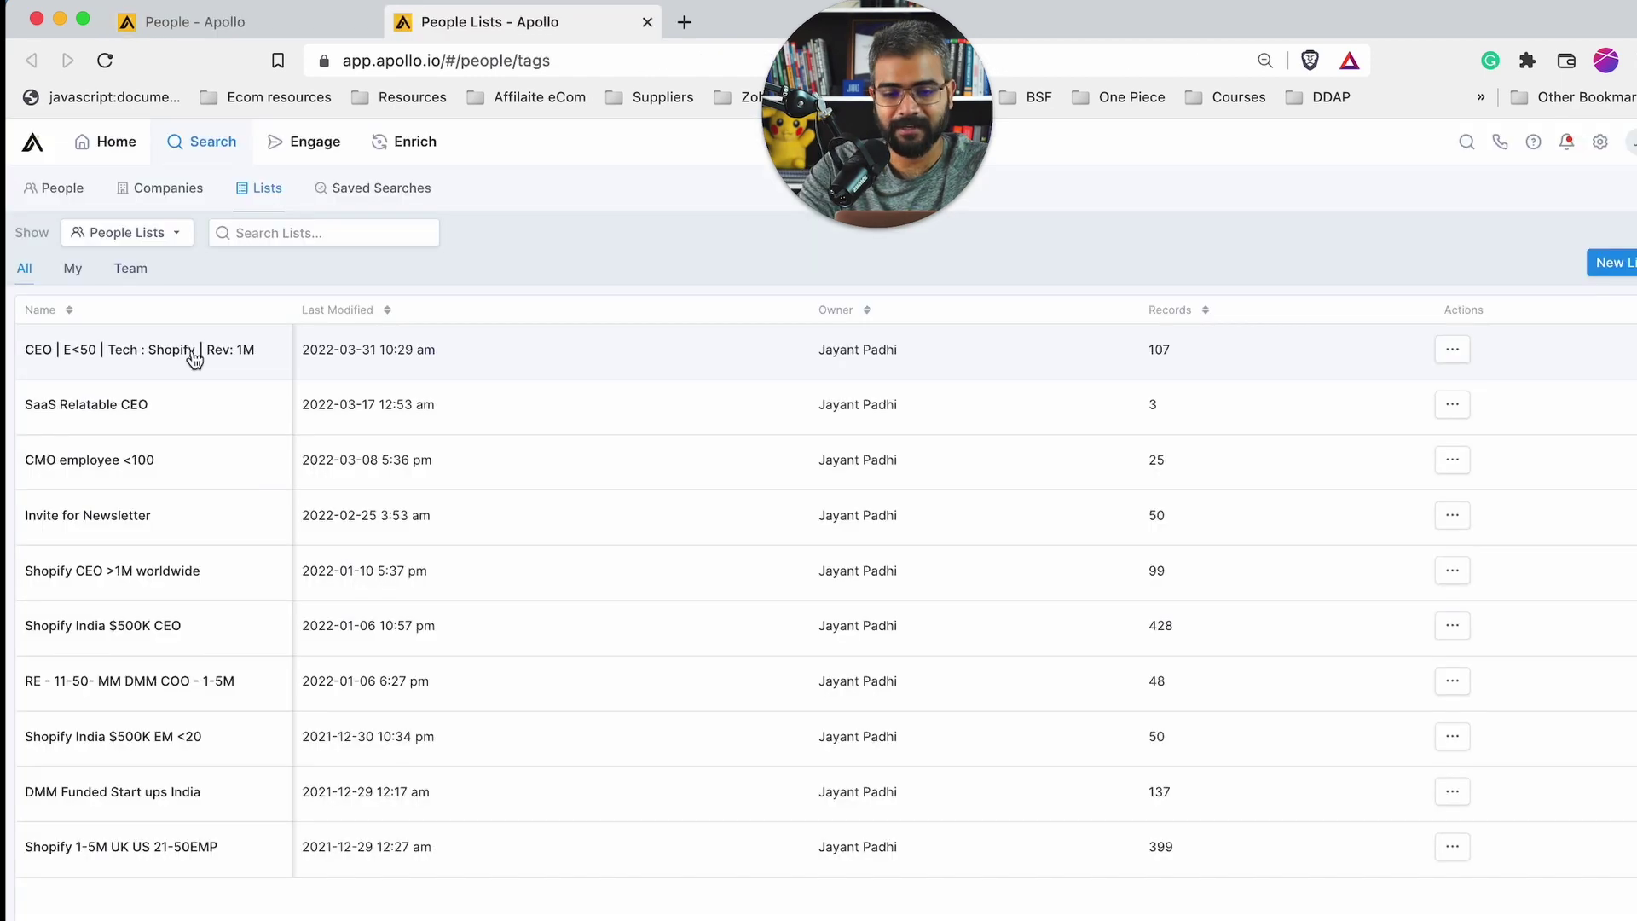
{"action": "left_click", "coordinate": [192, 356]}
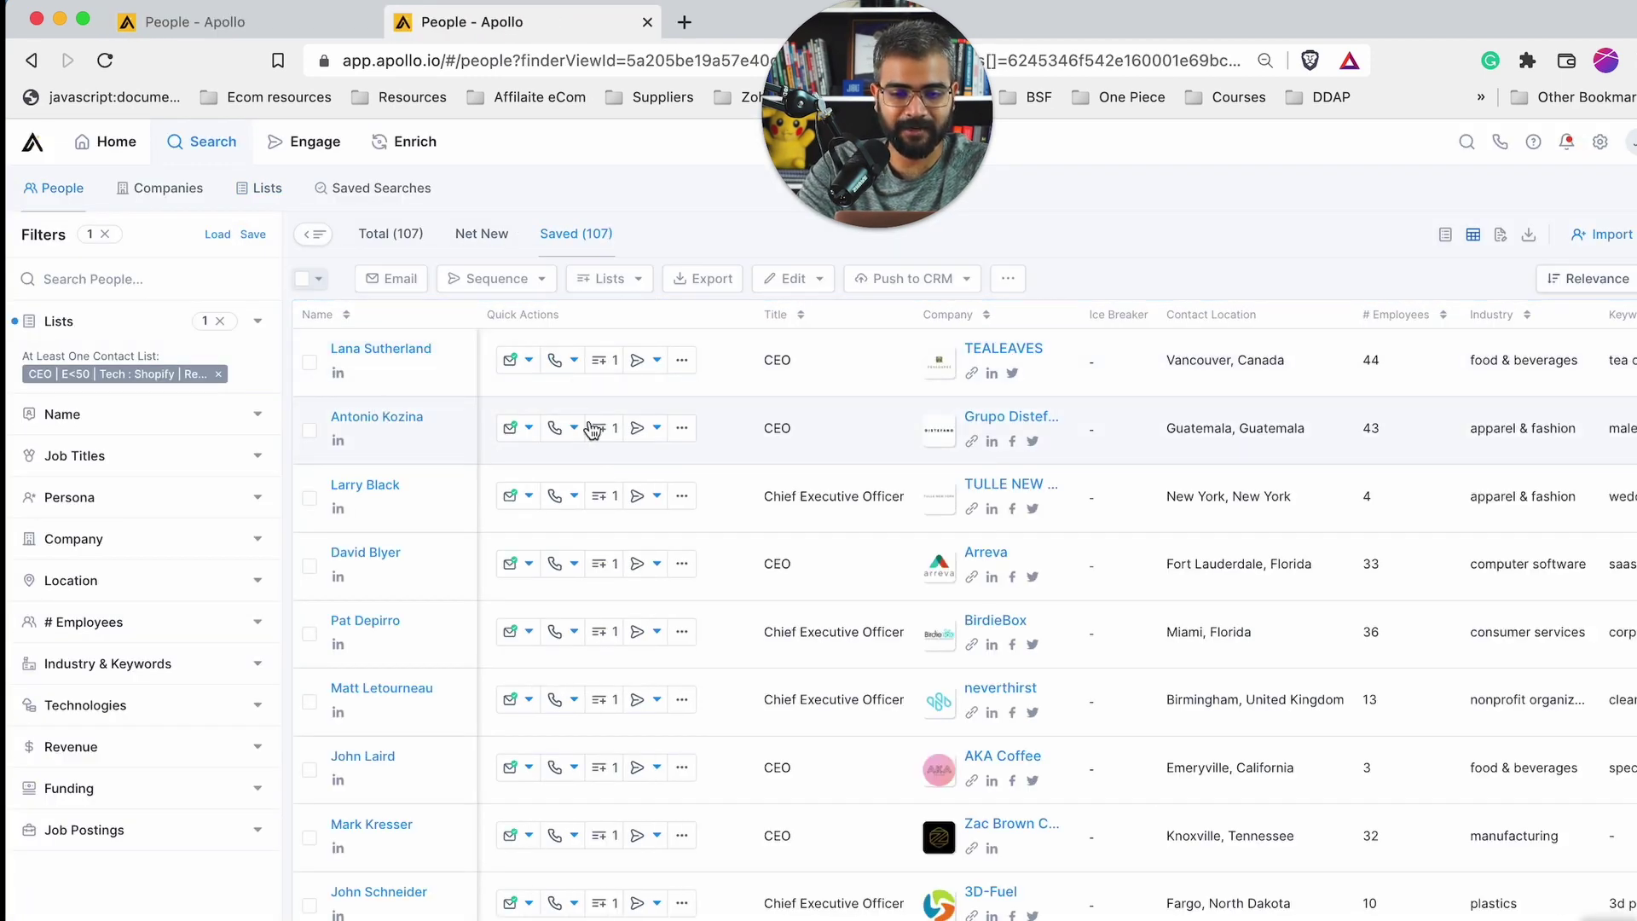
Open a saved contact's LinkedIn profile and bring up all of TEALEAVES' open jobs
{"action": "left_click", "coordinate": [338, 373]}
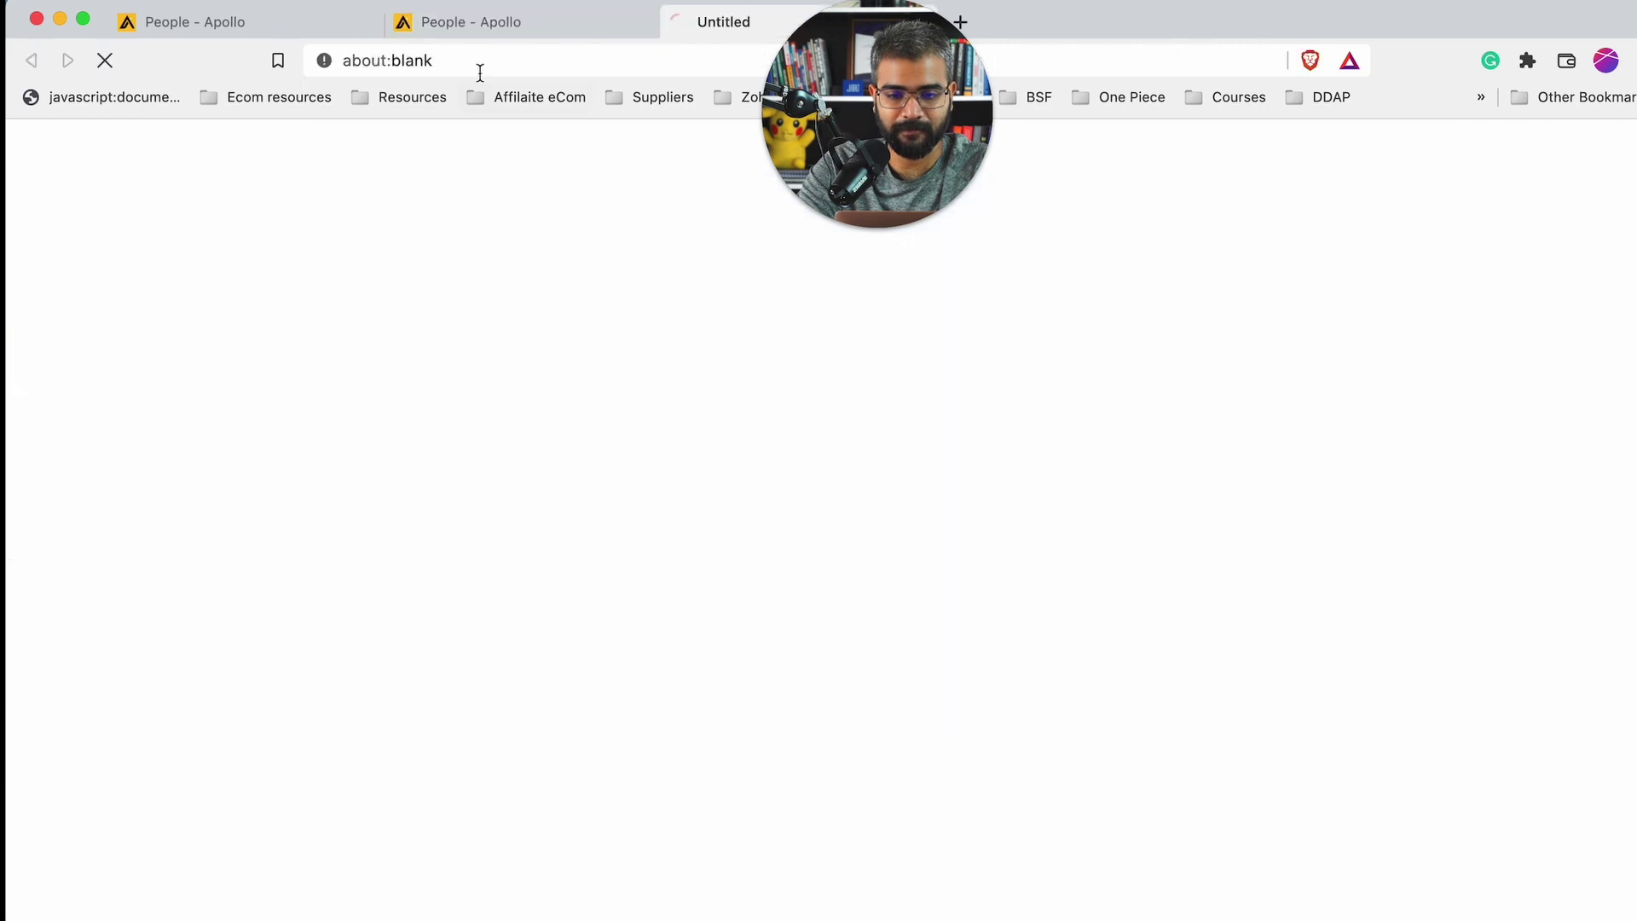
{"action": "left_click", "coordinate": [492, 23]}
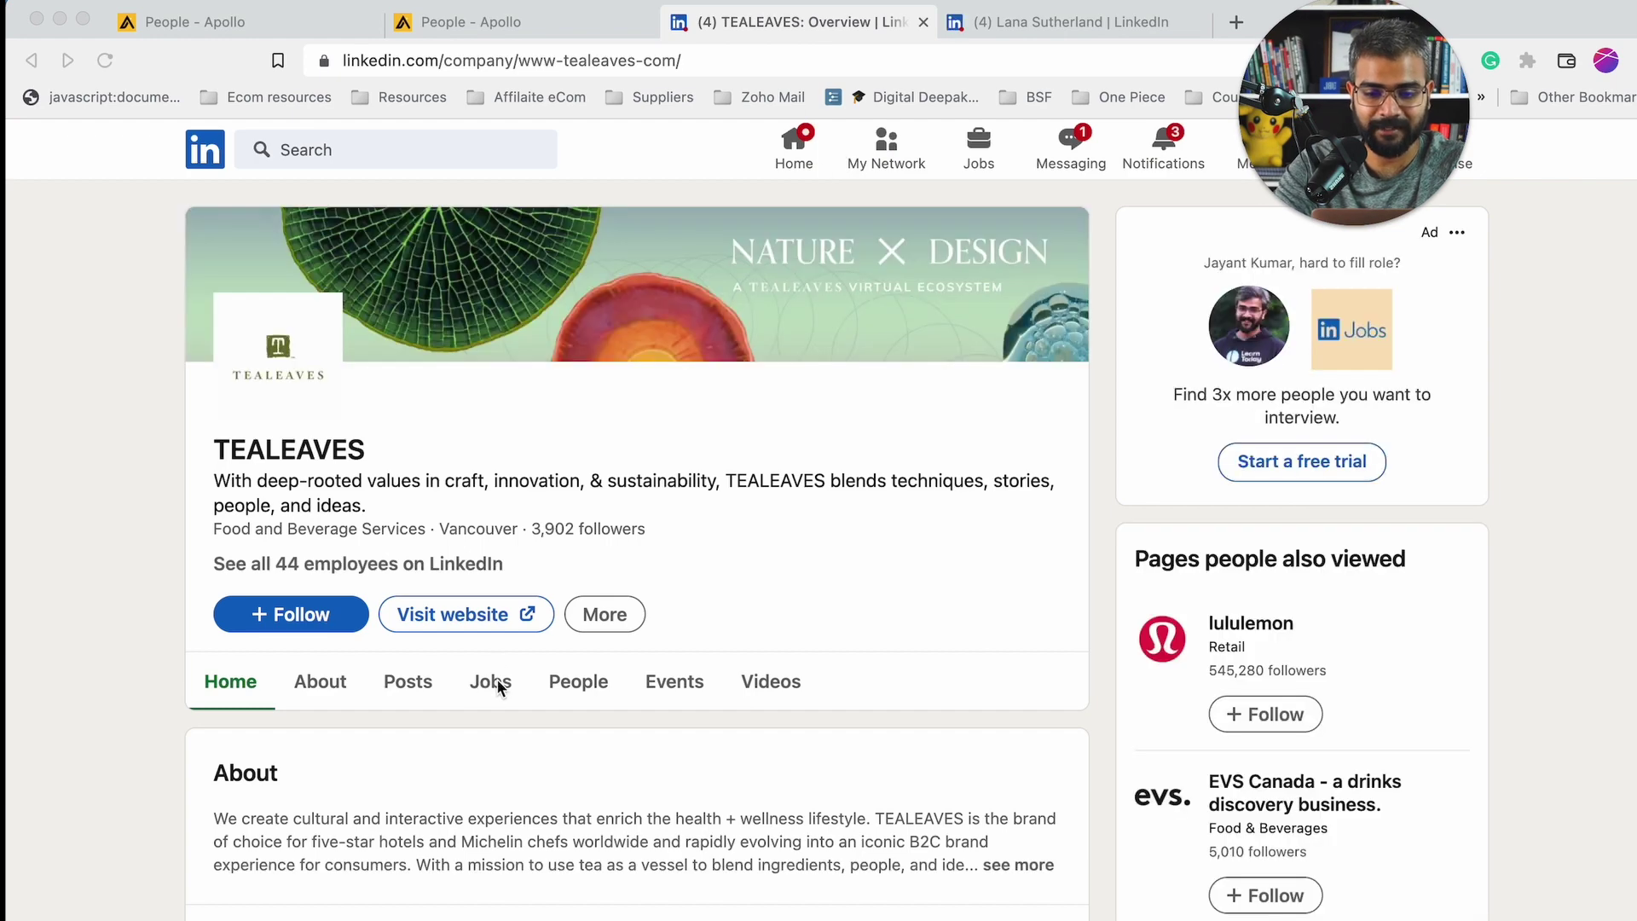
{"action": "left_click", "coordinate": [495, 685]}
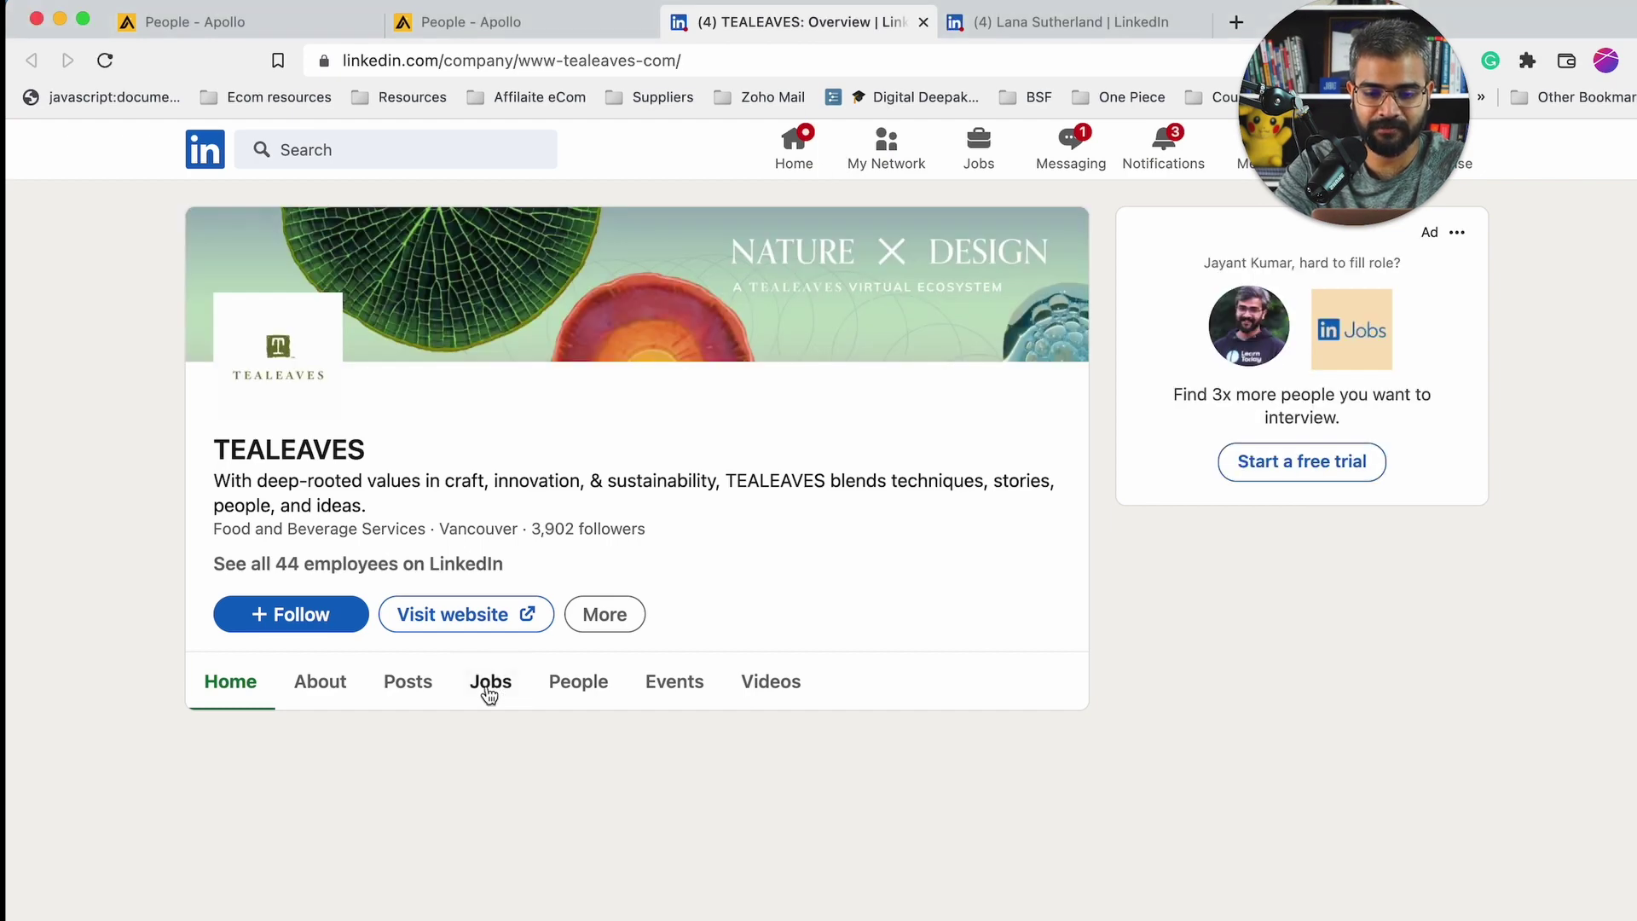
{"action": "scroll", "coordinate": [486, 684], "scroll_direction": "down", "scroll_amount": 5}
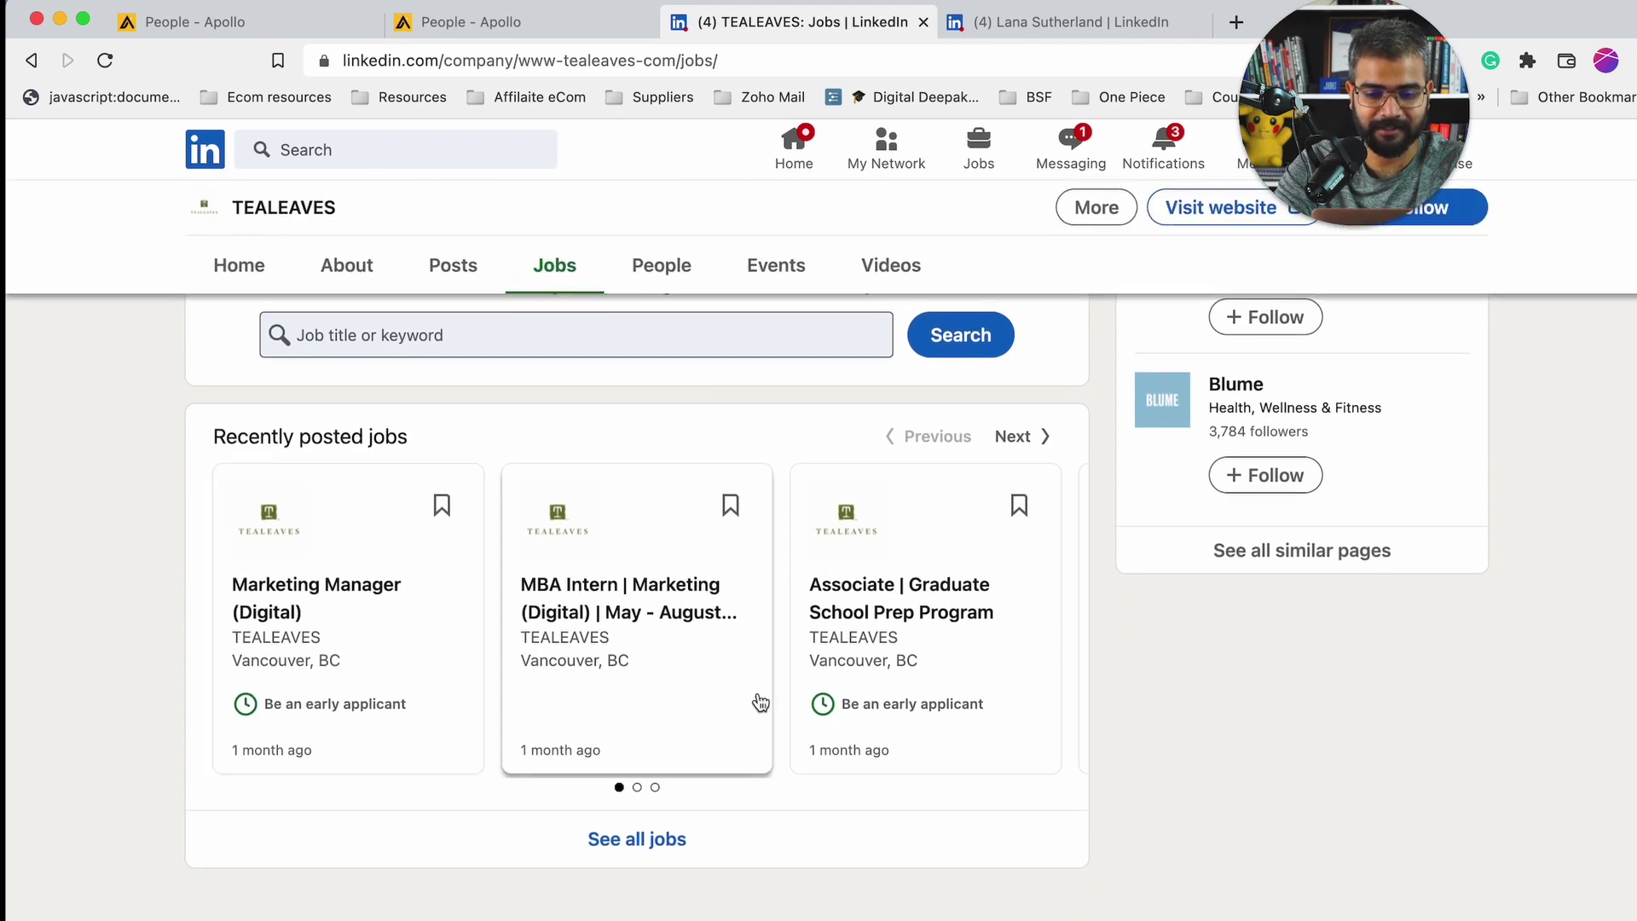
{"action": "left_click", "coordinate": [669, 842]}
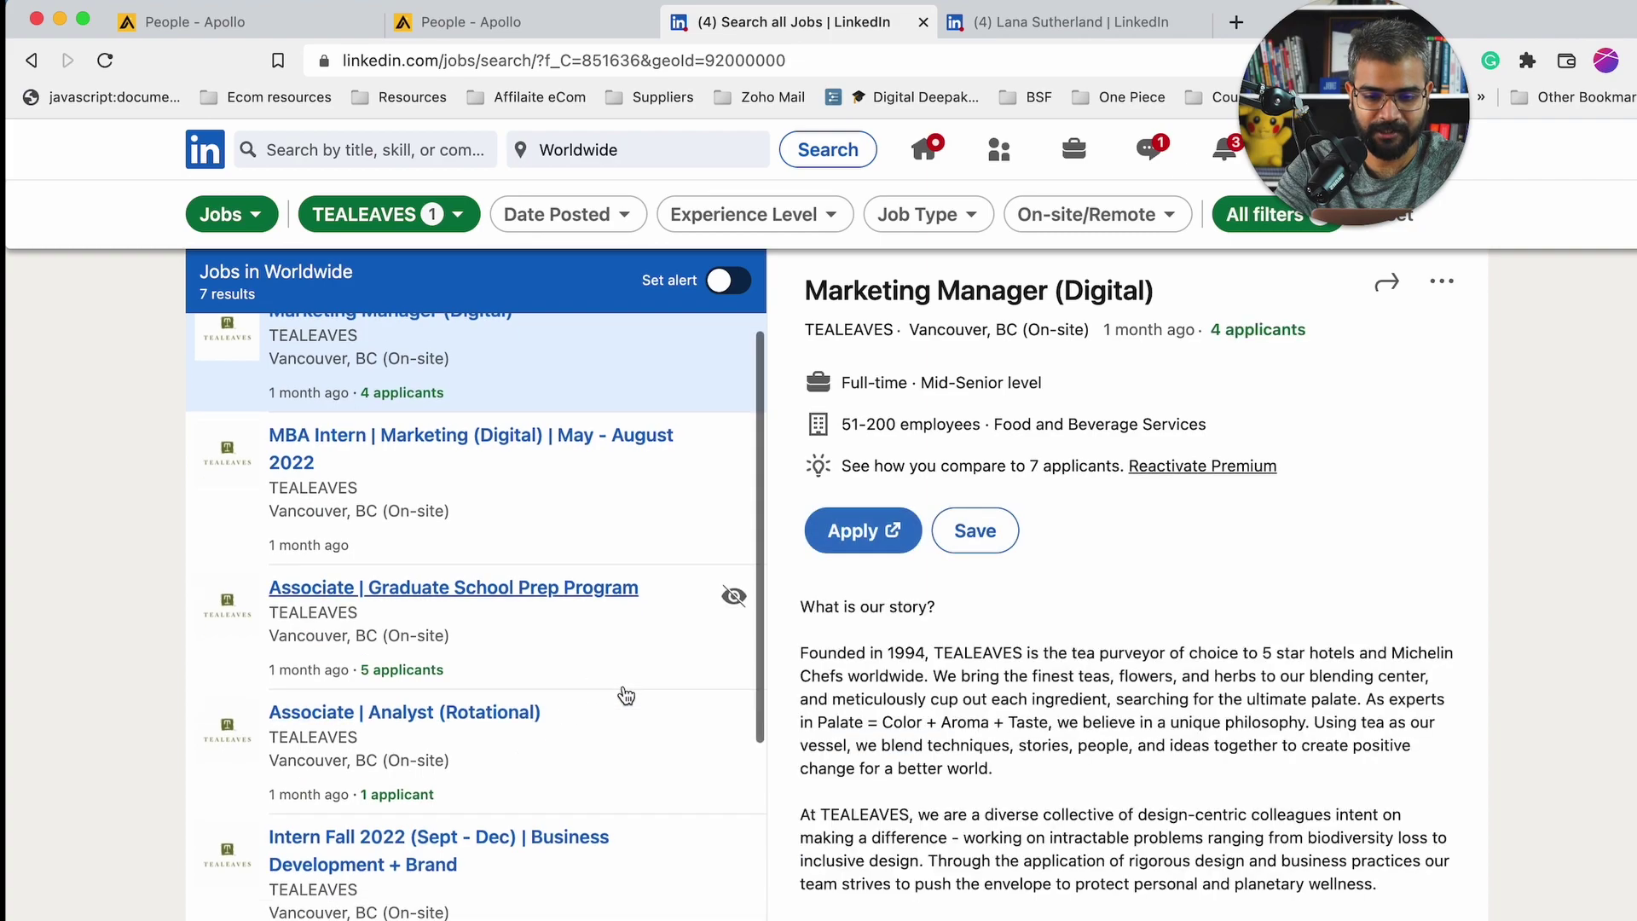
Review TEALEAVES' job listings, including the MBA Intern marketing role, then close the job search
{"action": "scroll", "coordinate": [562, 742], "scroll_direction": "down", "scroll_amount": 2}
{"action": "scroll", "coordinate": [933, 762], "scroll_direction": "down", "scroll_amount": 4}
{"action": "scroll", "coordinate": [931, 761], "scroll_direction": "down", "scroll_amount": 10}
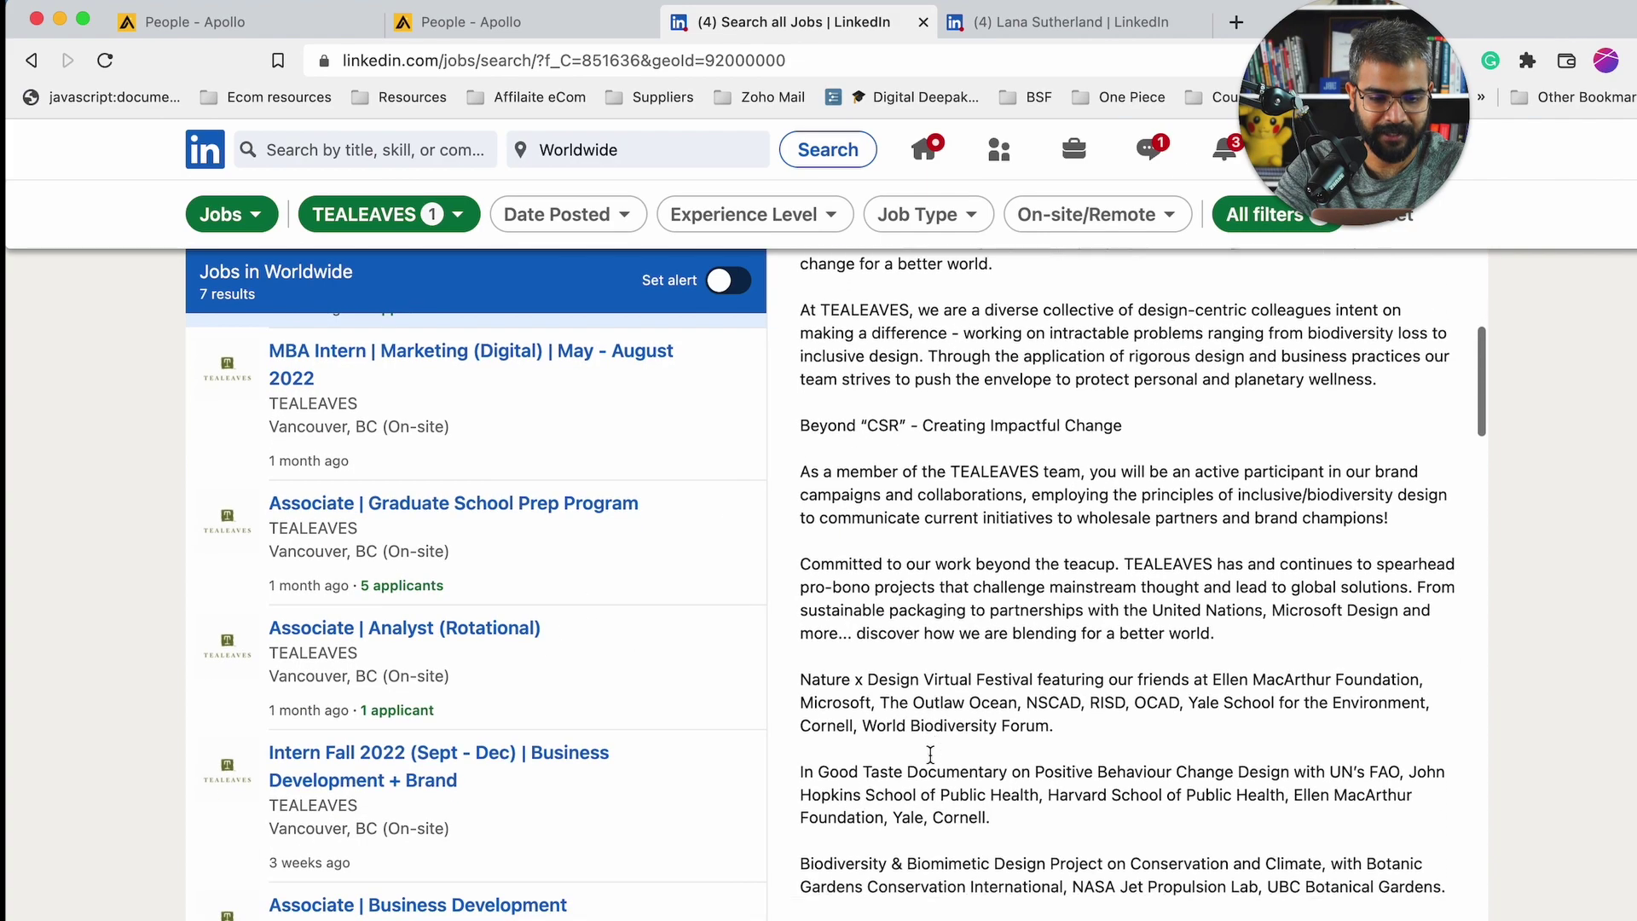
{"action": "scroll", "coordinate": [931, 754], "scroll_direction": "down", "scroll_amount": 4}
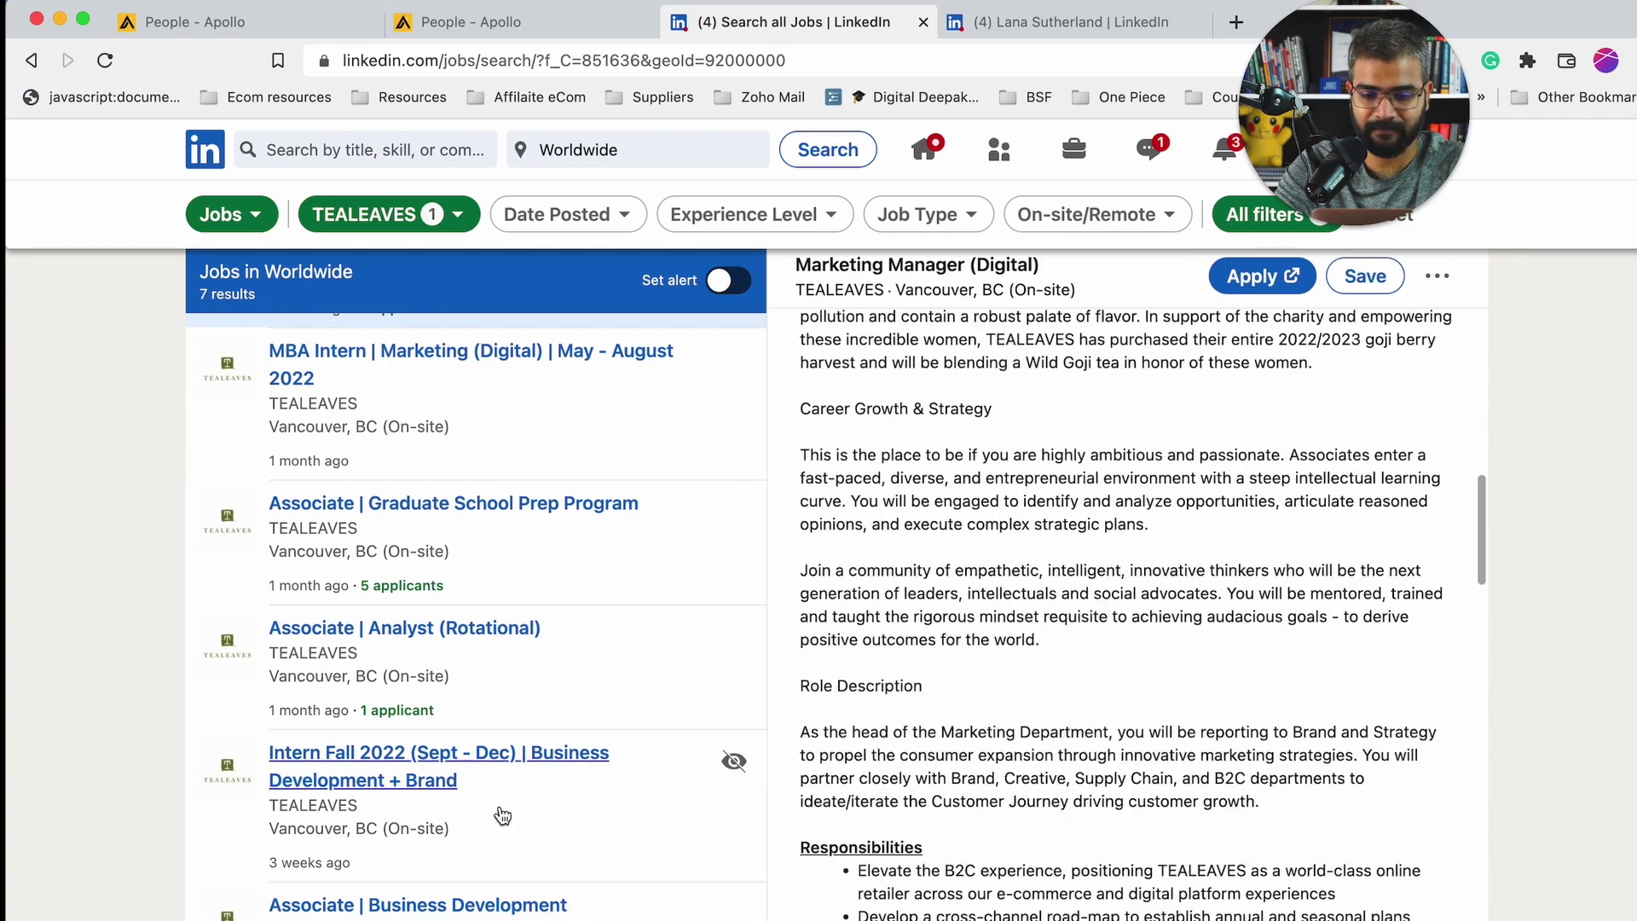
{"action": "scroll", "coordinate": [502, 815], "scroll_direction": "down", "scroll_amount": 6}
{"action": "scroll", "coordinate": [502, 815], "scroll_direction": "up", "scroll_amount": 7}
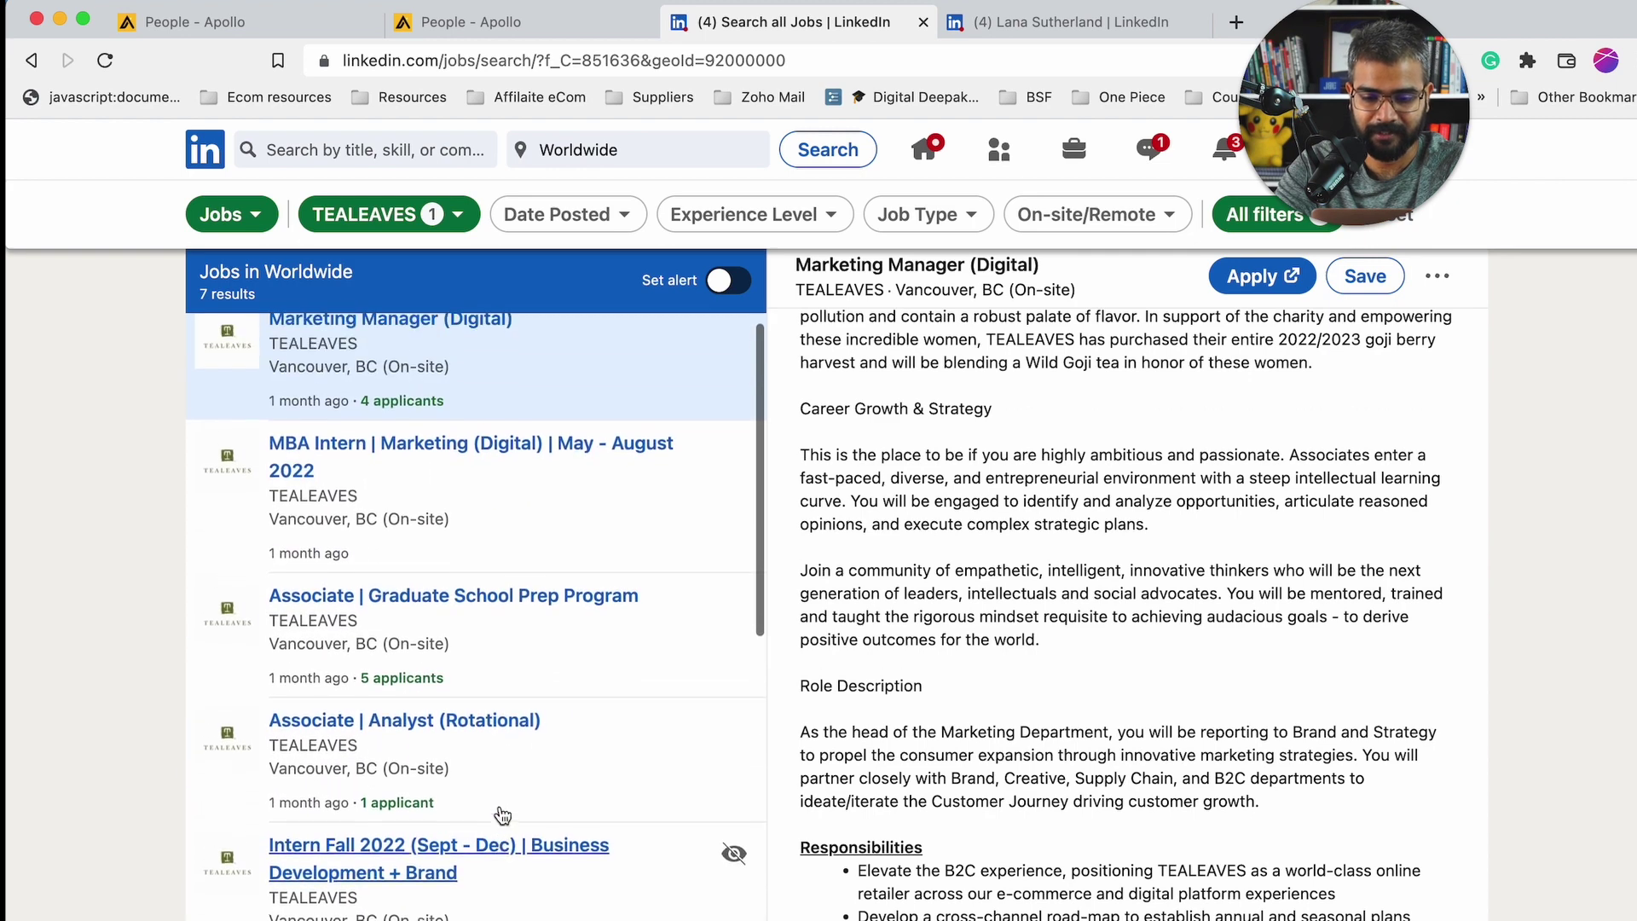
{"action": "scroll", "coordinate": [503, 801], "scroll_direction": "up", "scroll_amount": 1}
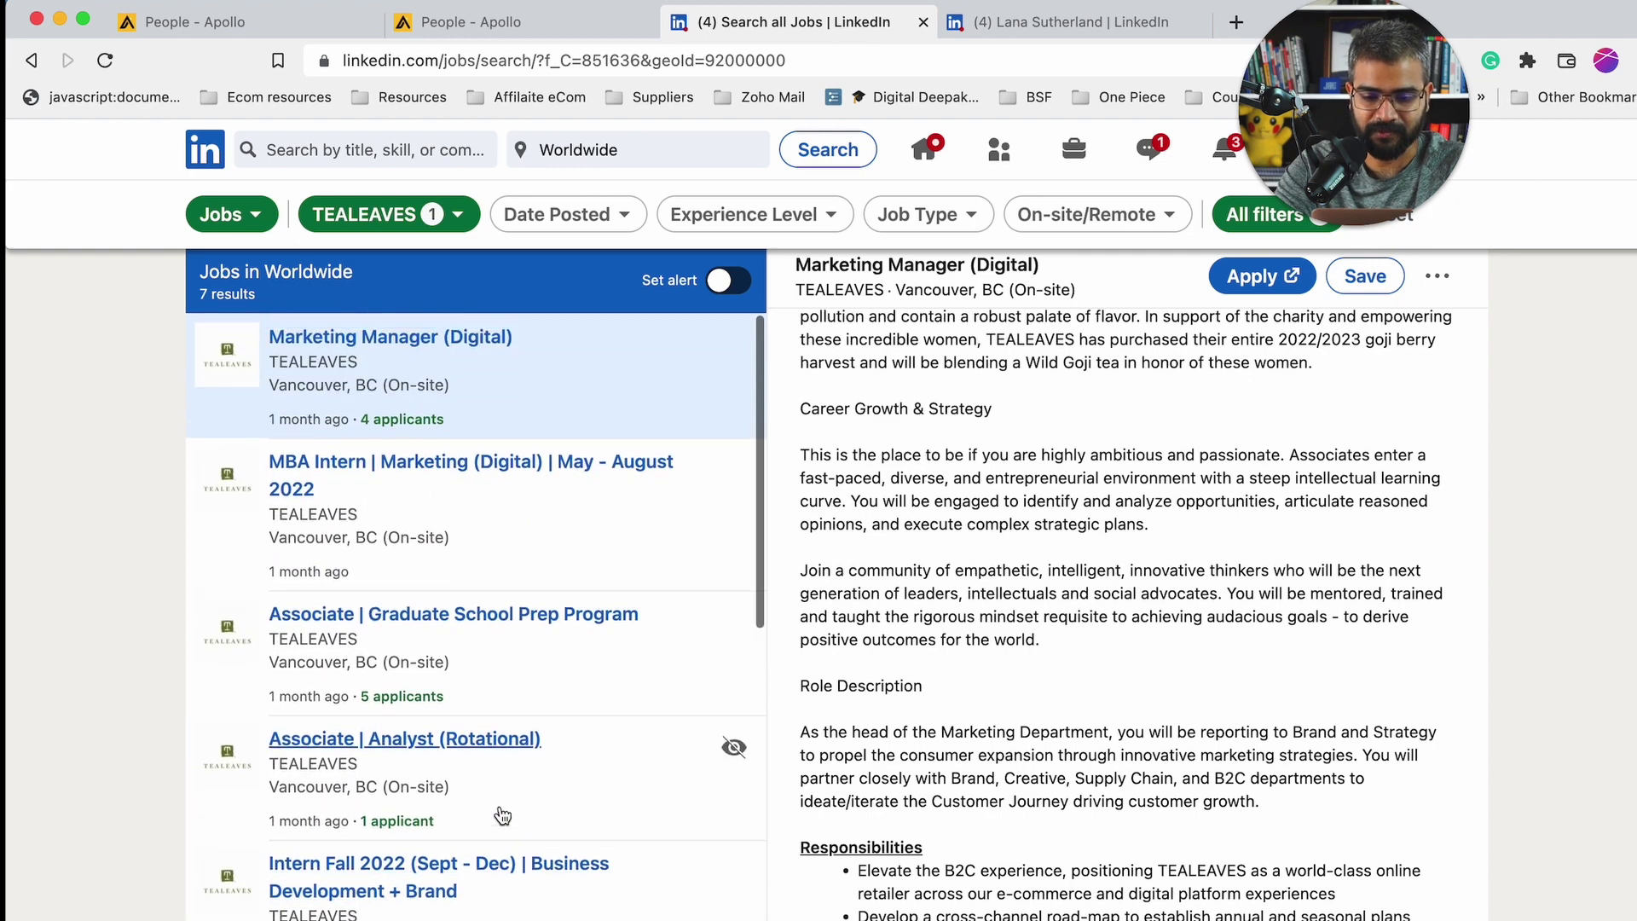
{"action": "left_click", "coordinate": [457, 530]}
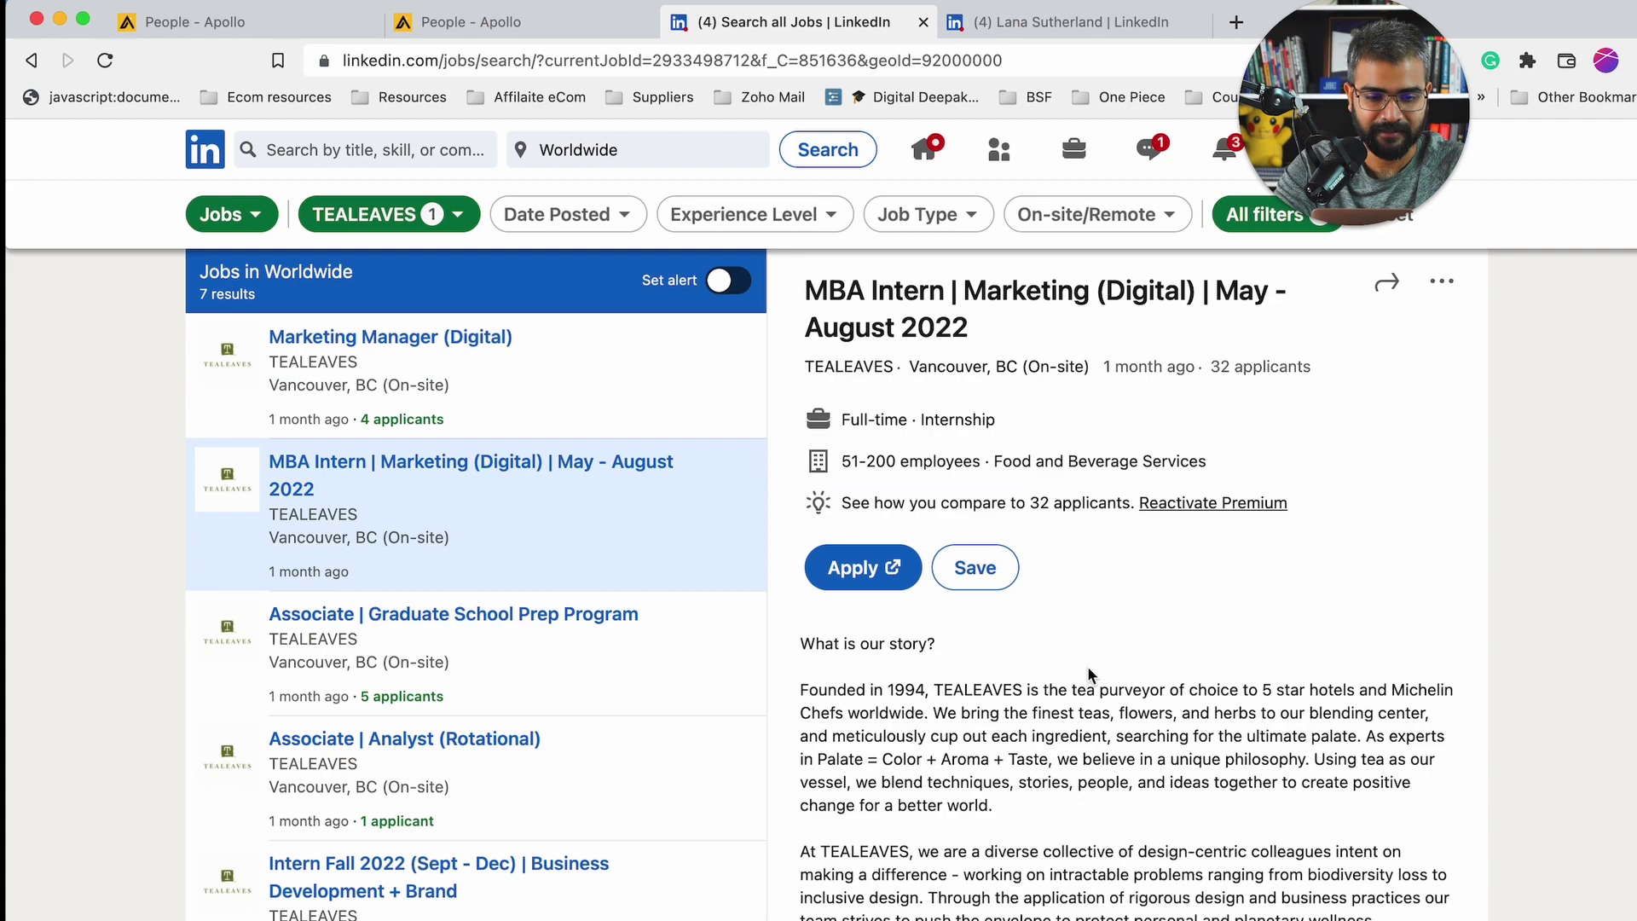
{"action": "scroll", "coordinate": [1087, 667], "scroll_direction": "down", "scroll_amount": 2}
{"action": "scroll", "coordinate": [1089, 670], "scroll_direction": "down", "scroll_amount": 8}
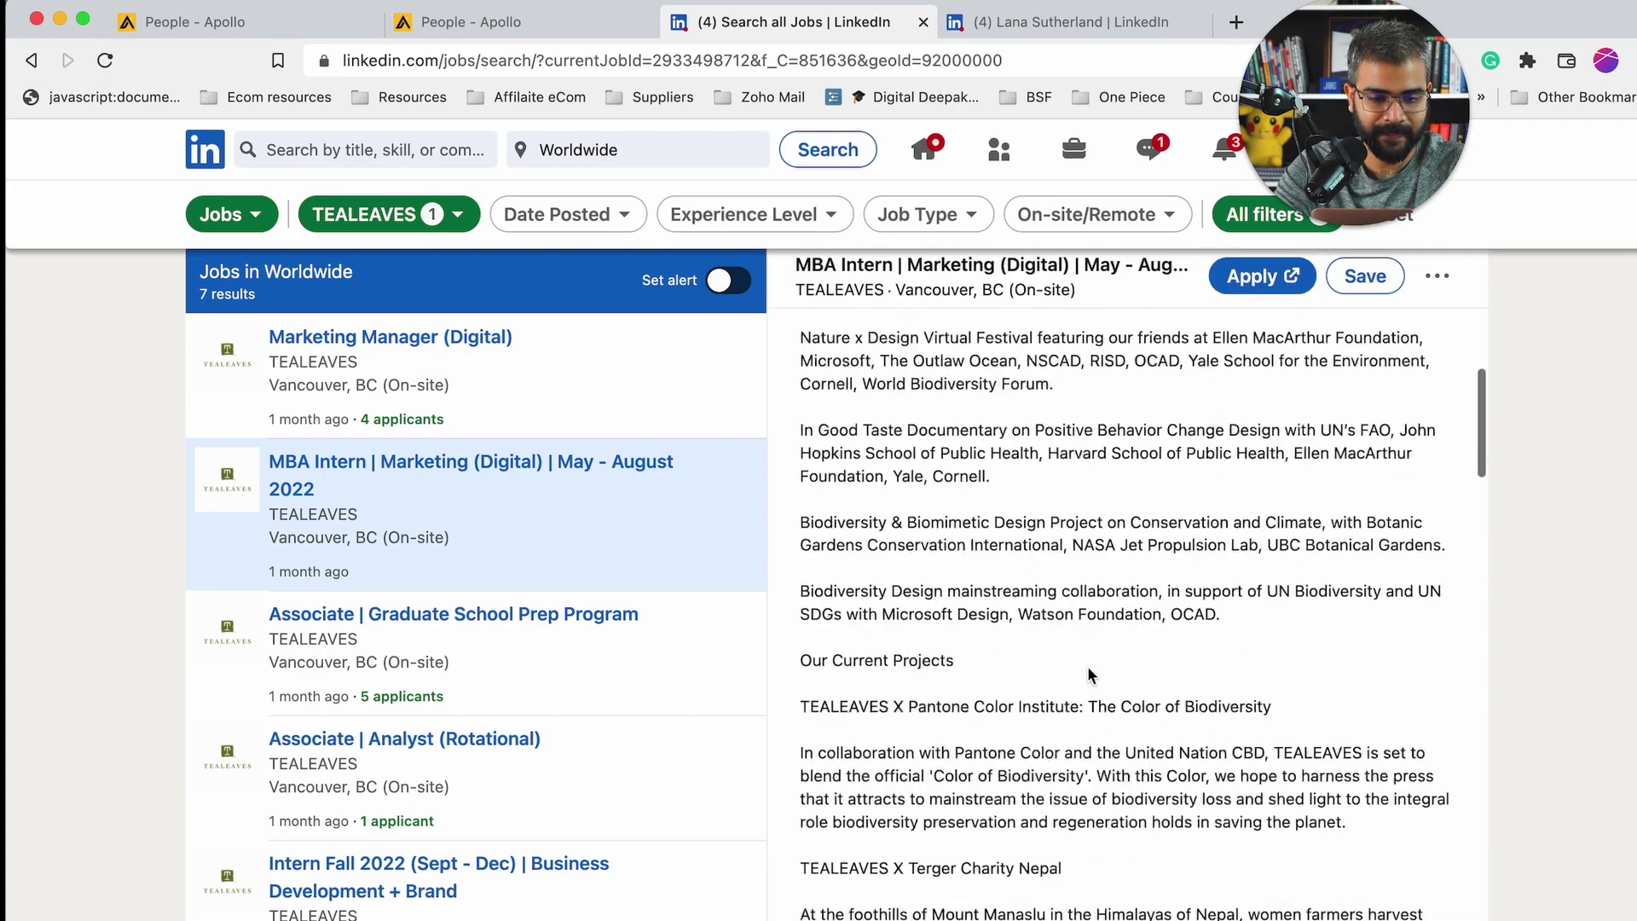
{"action": "scroll", "coordinate": [1089, 673], "scroll_direction": "down", "scroll_amount": 5}
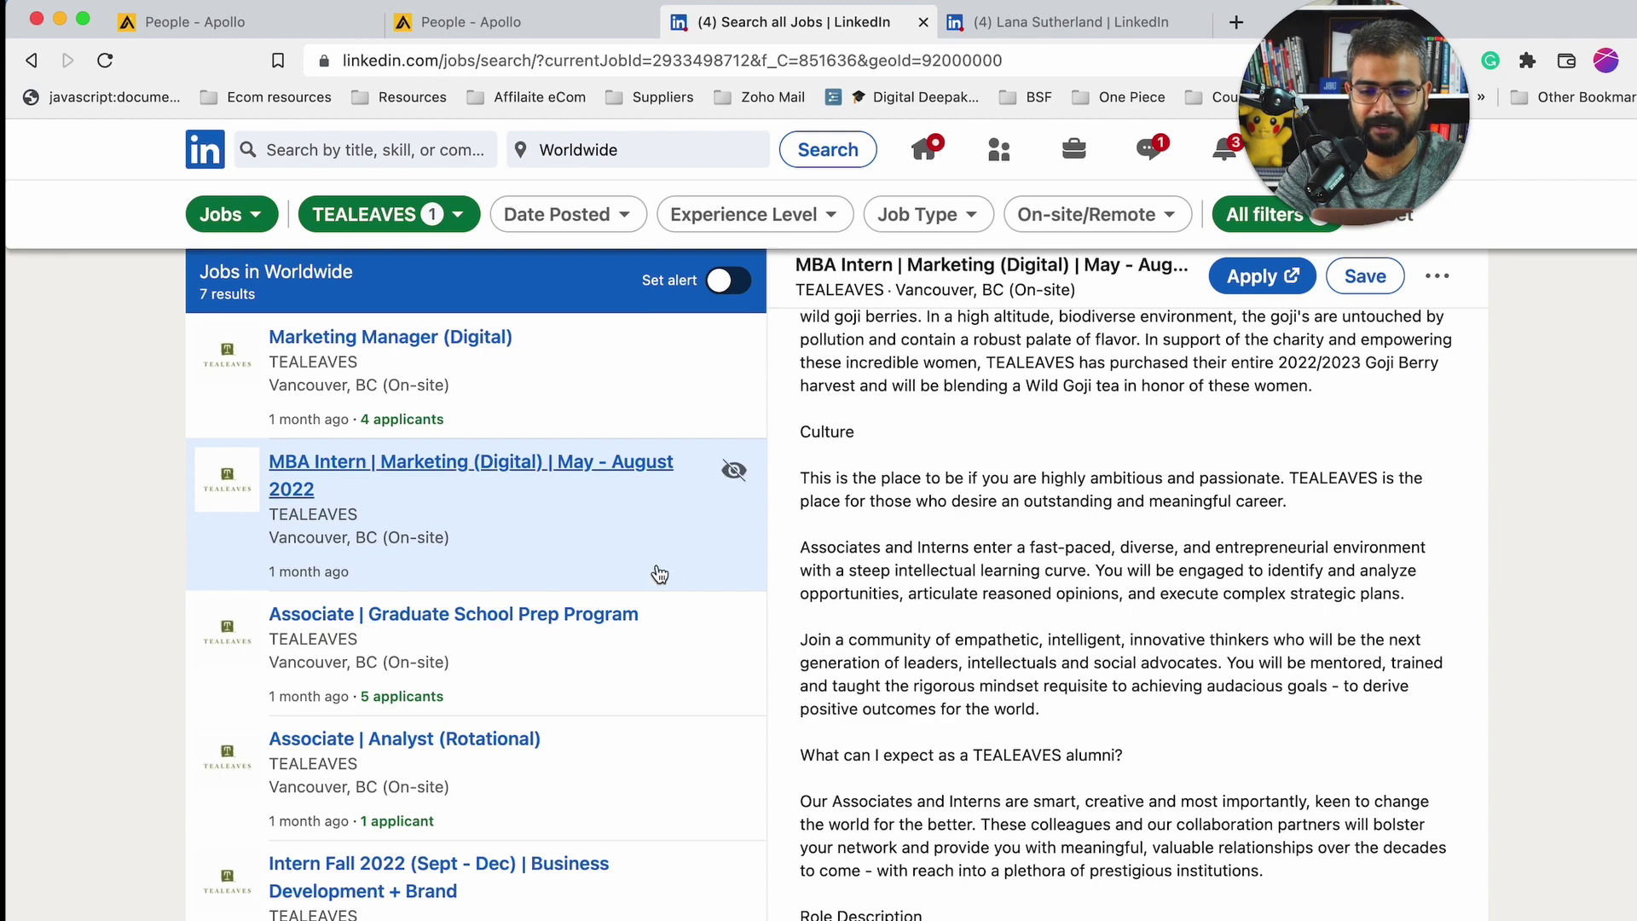
{"action": "scroll", "coordinate": [886, 471], "scroll_direction": "up", "scroll_amount": 10}
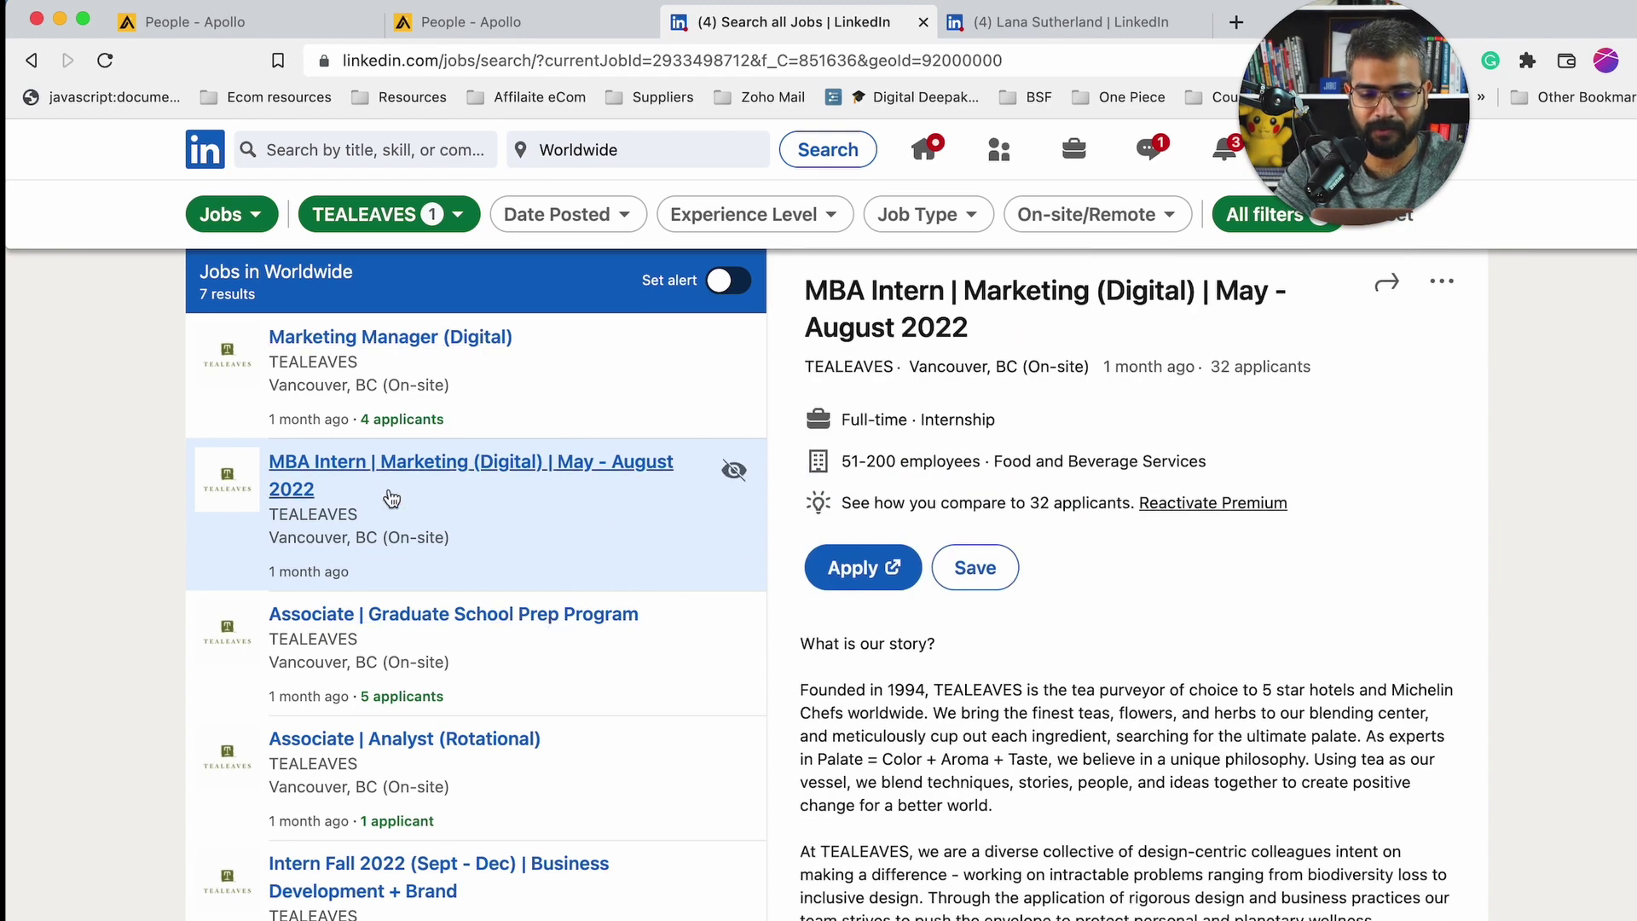
{"action": "left_click", "coordinate": [922, 24]}
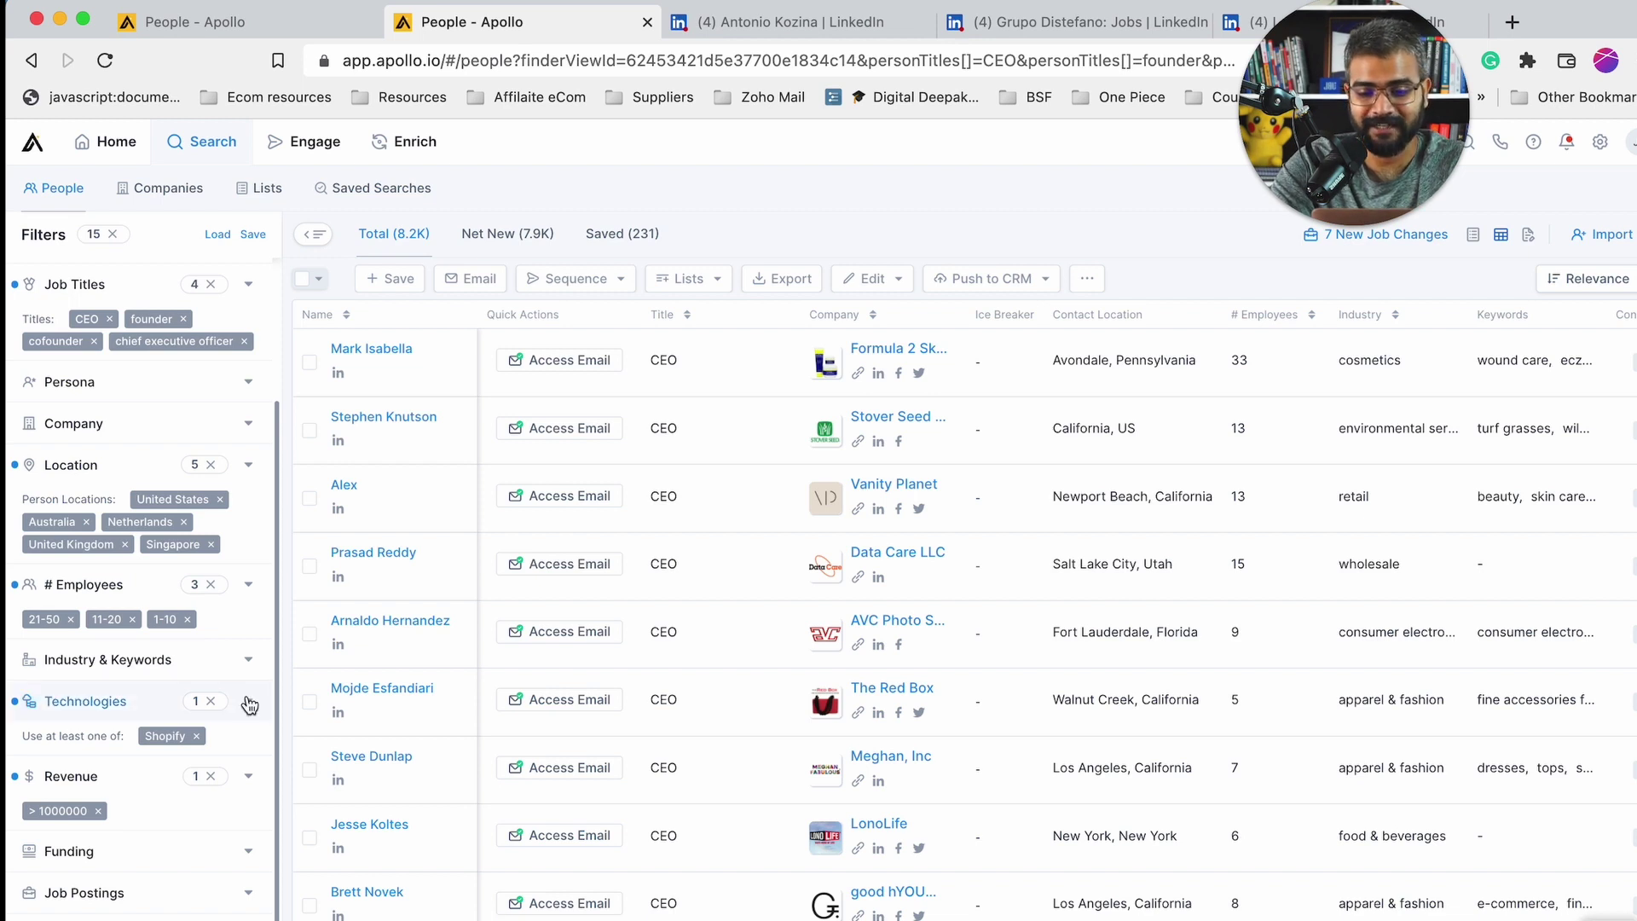
Swap Shopify for ClickFunnels in the Technologies filter, narrowing results to 357 contacts
{"action": "left_click", "coordinate": [249, 706]}
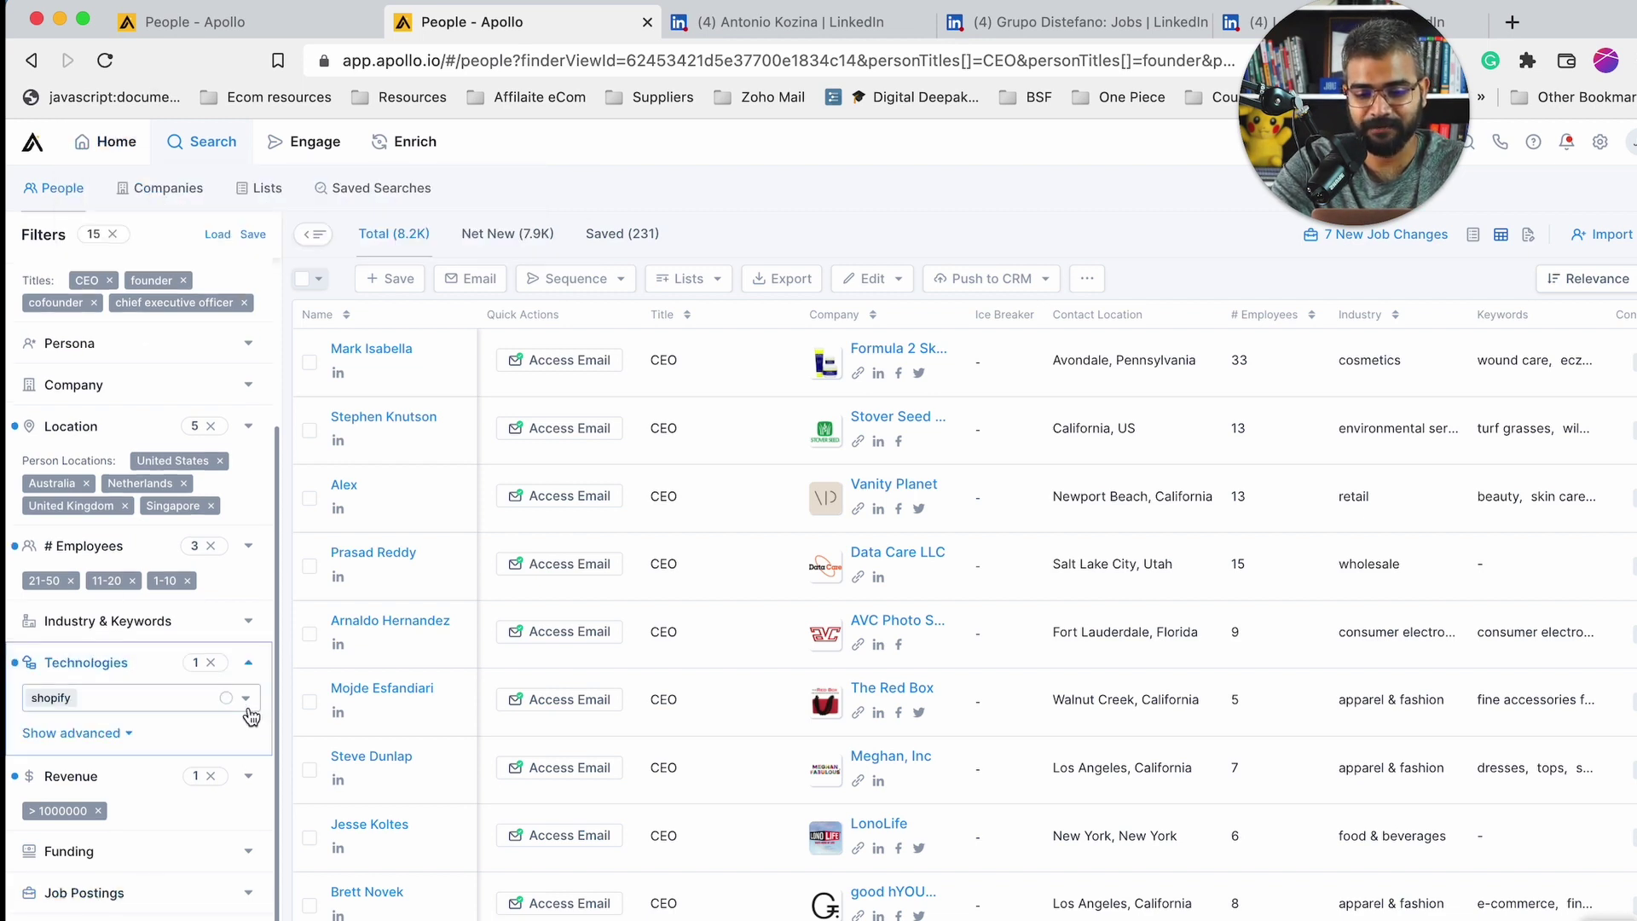
{"action": "left_click", "coordinate": [70, 702]}
{"action": "key", "text": "BackSpace"}
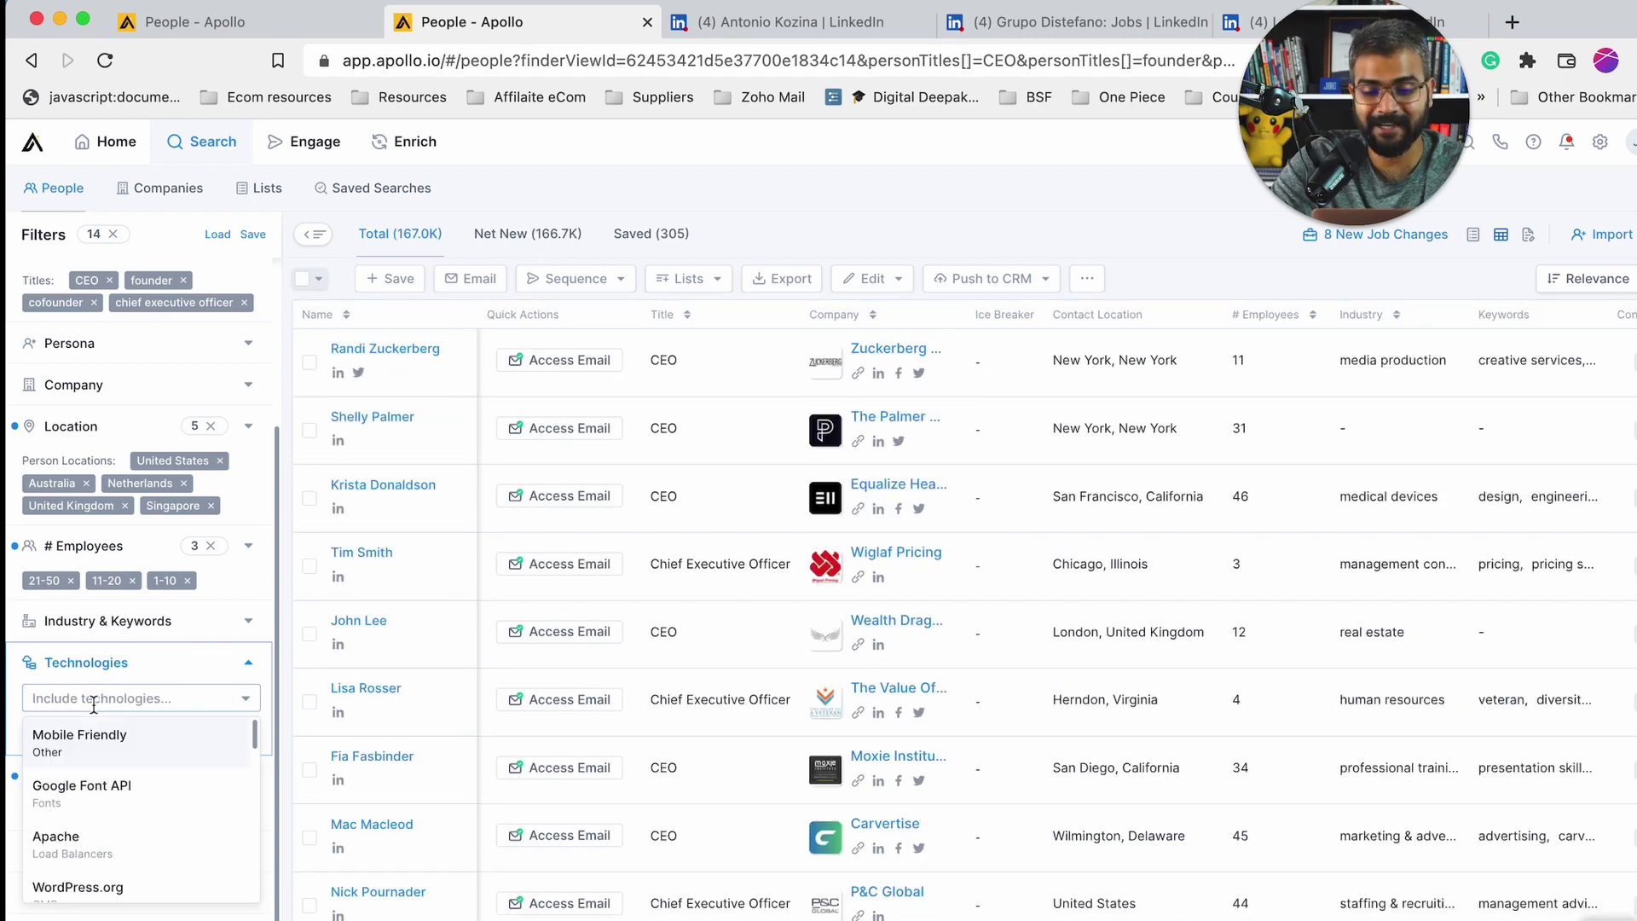
{"action": "type", "text": "click"}
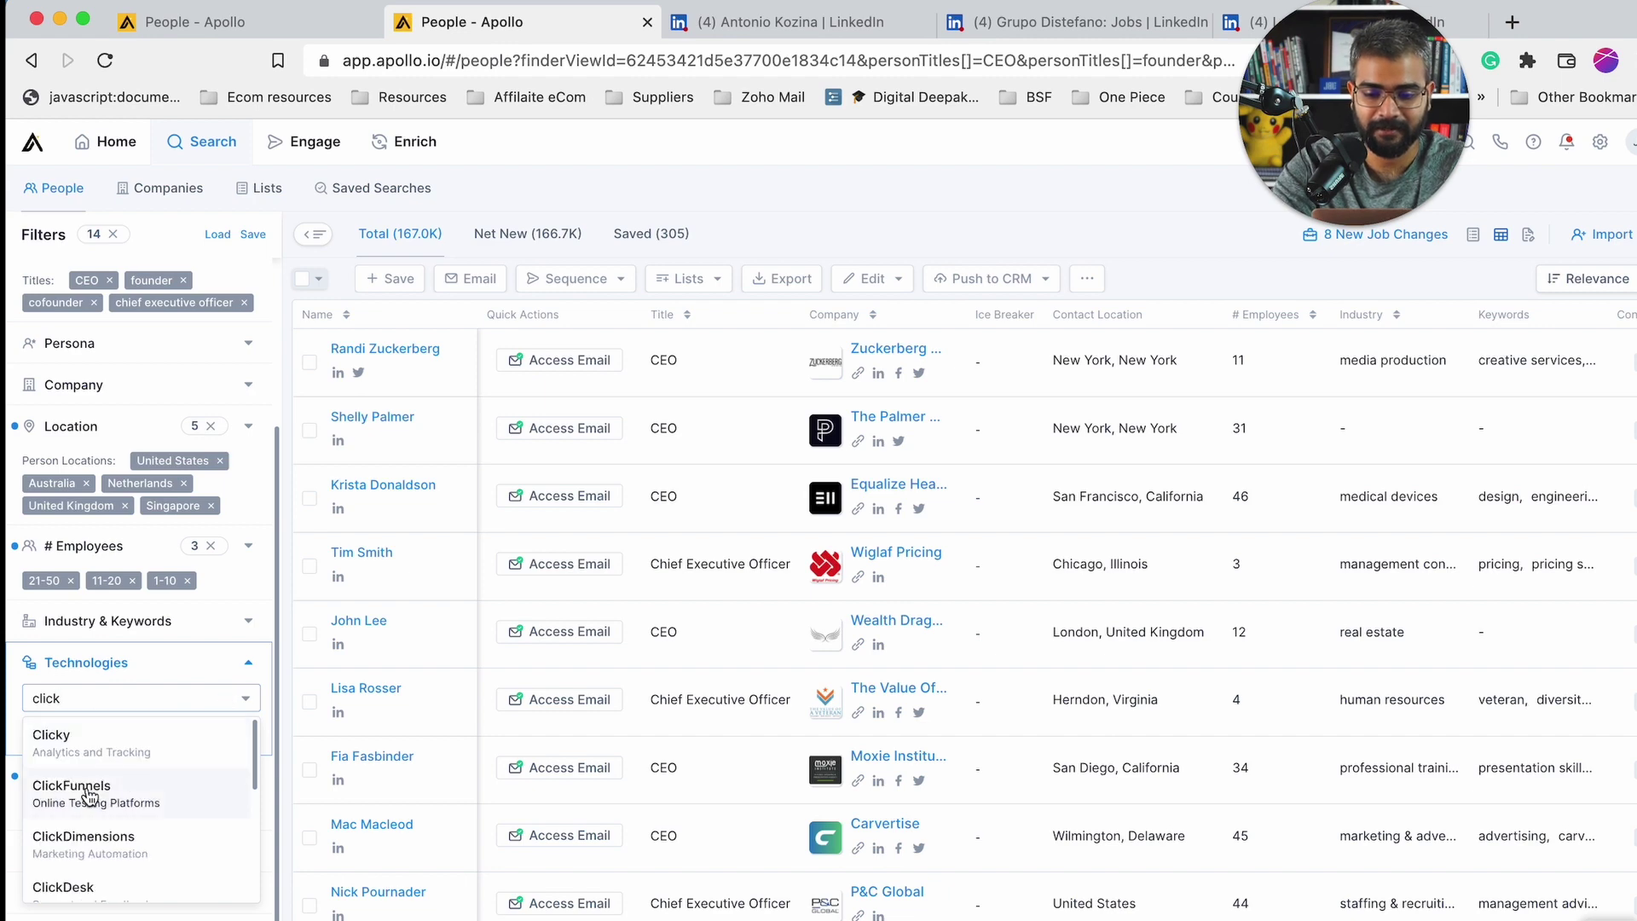
{"action": "left_click", "coordinate": [89, 795]}
{"action": "left_click", "coordinate": [241, 669]}
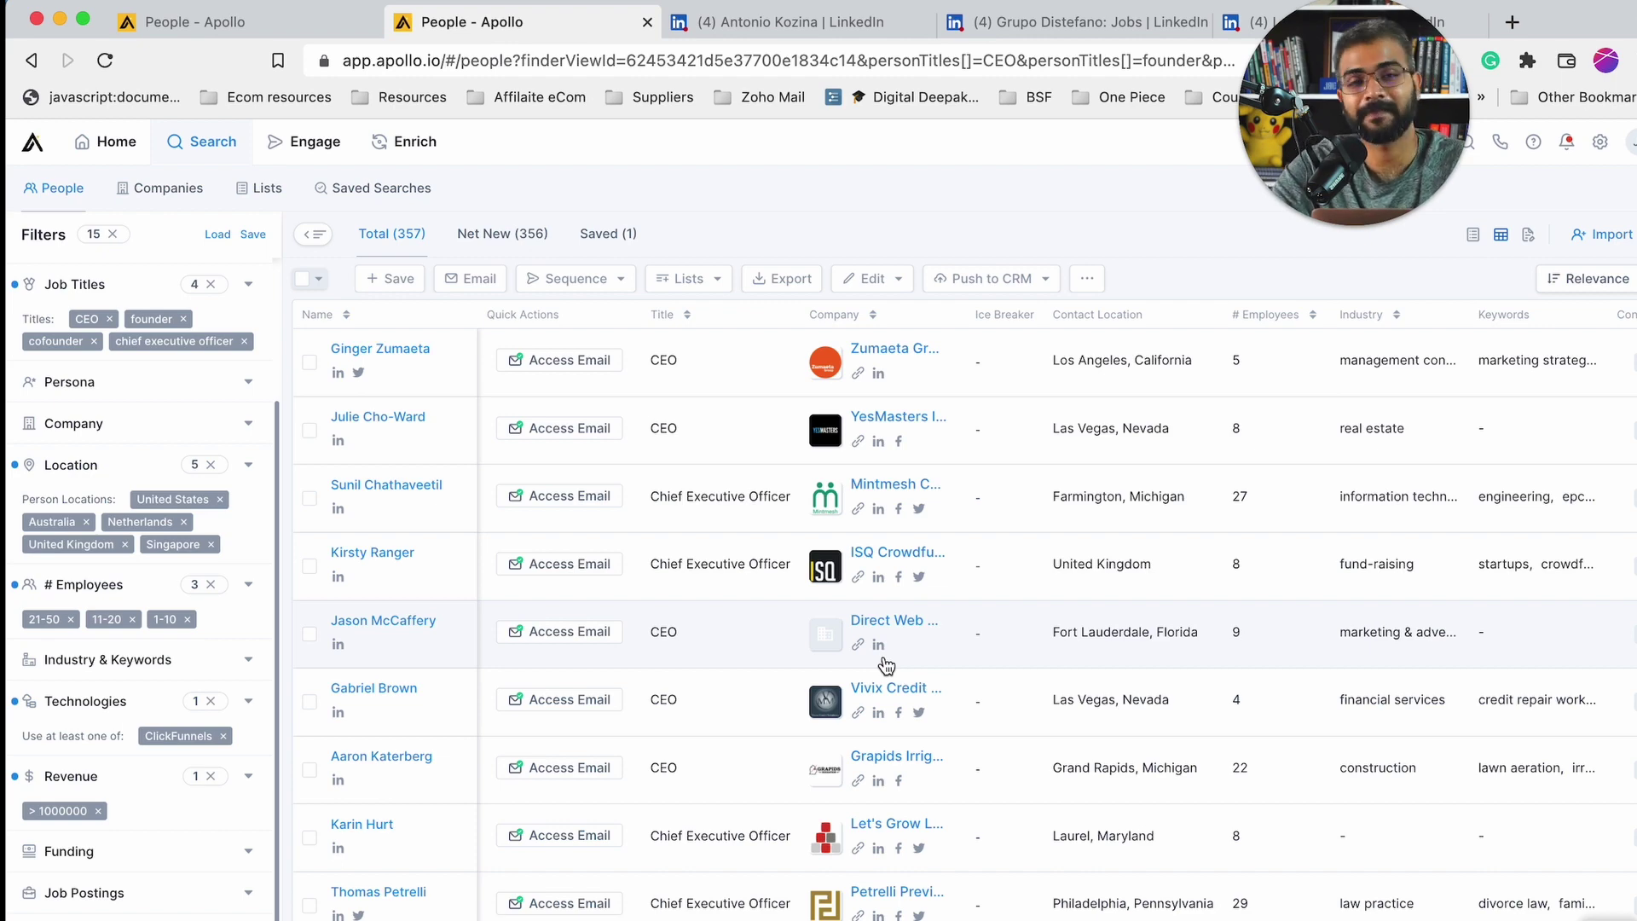
{"action": "mouse_move", "coordinate": [1396, 170]}
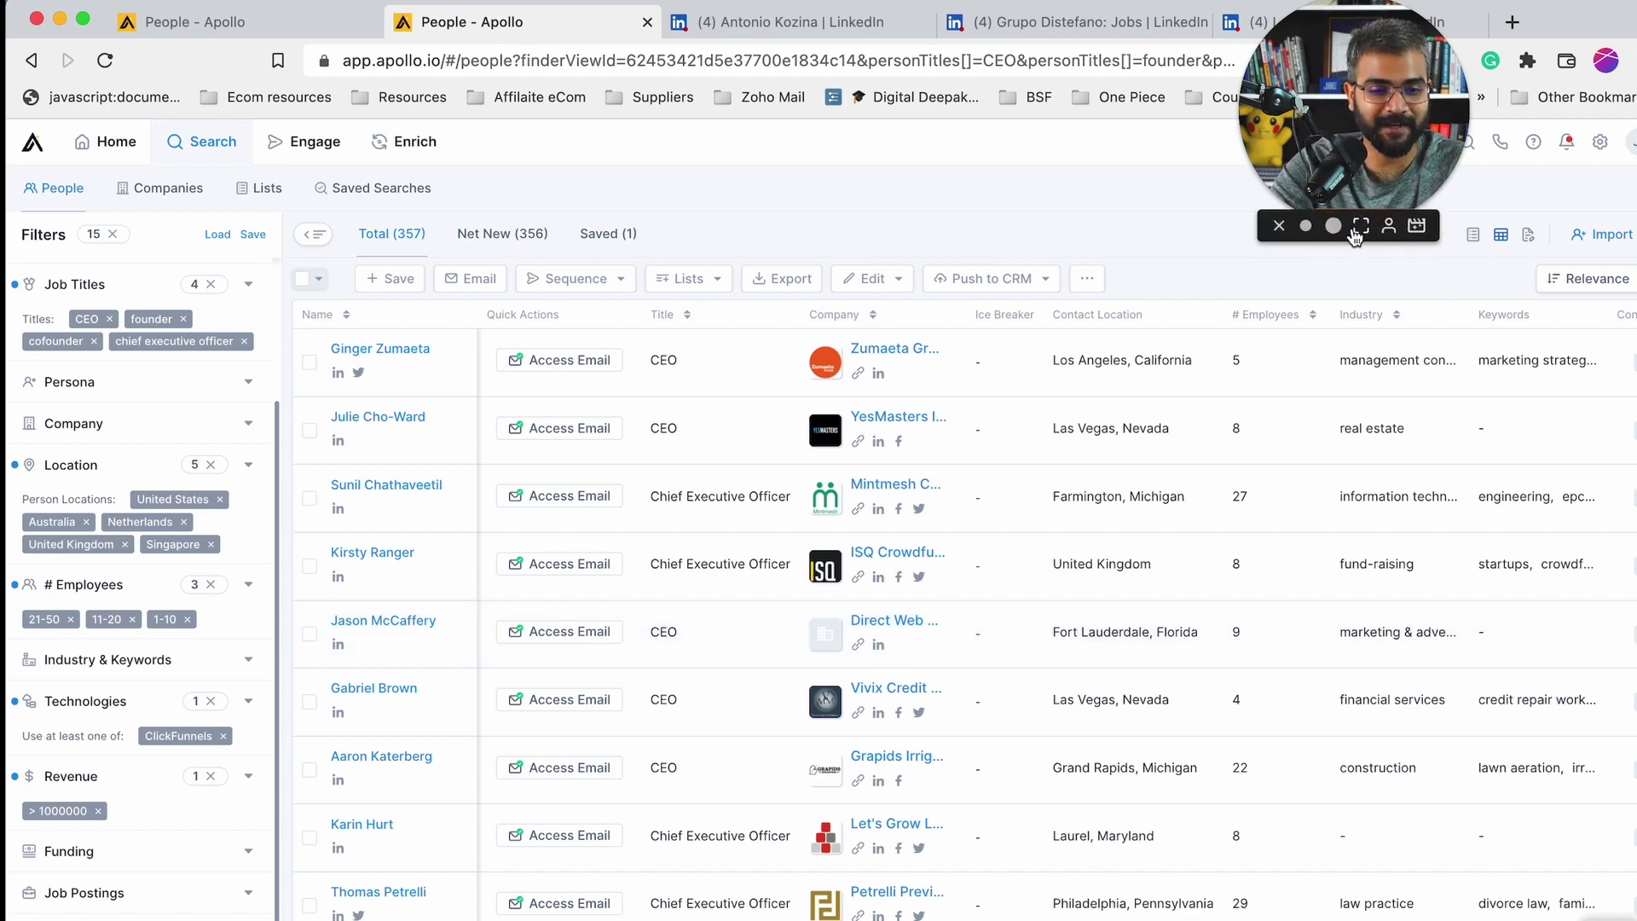